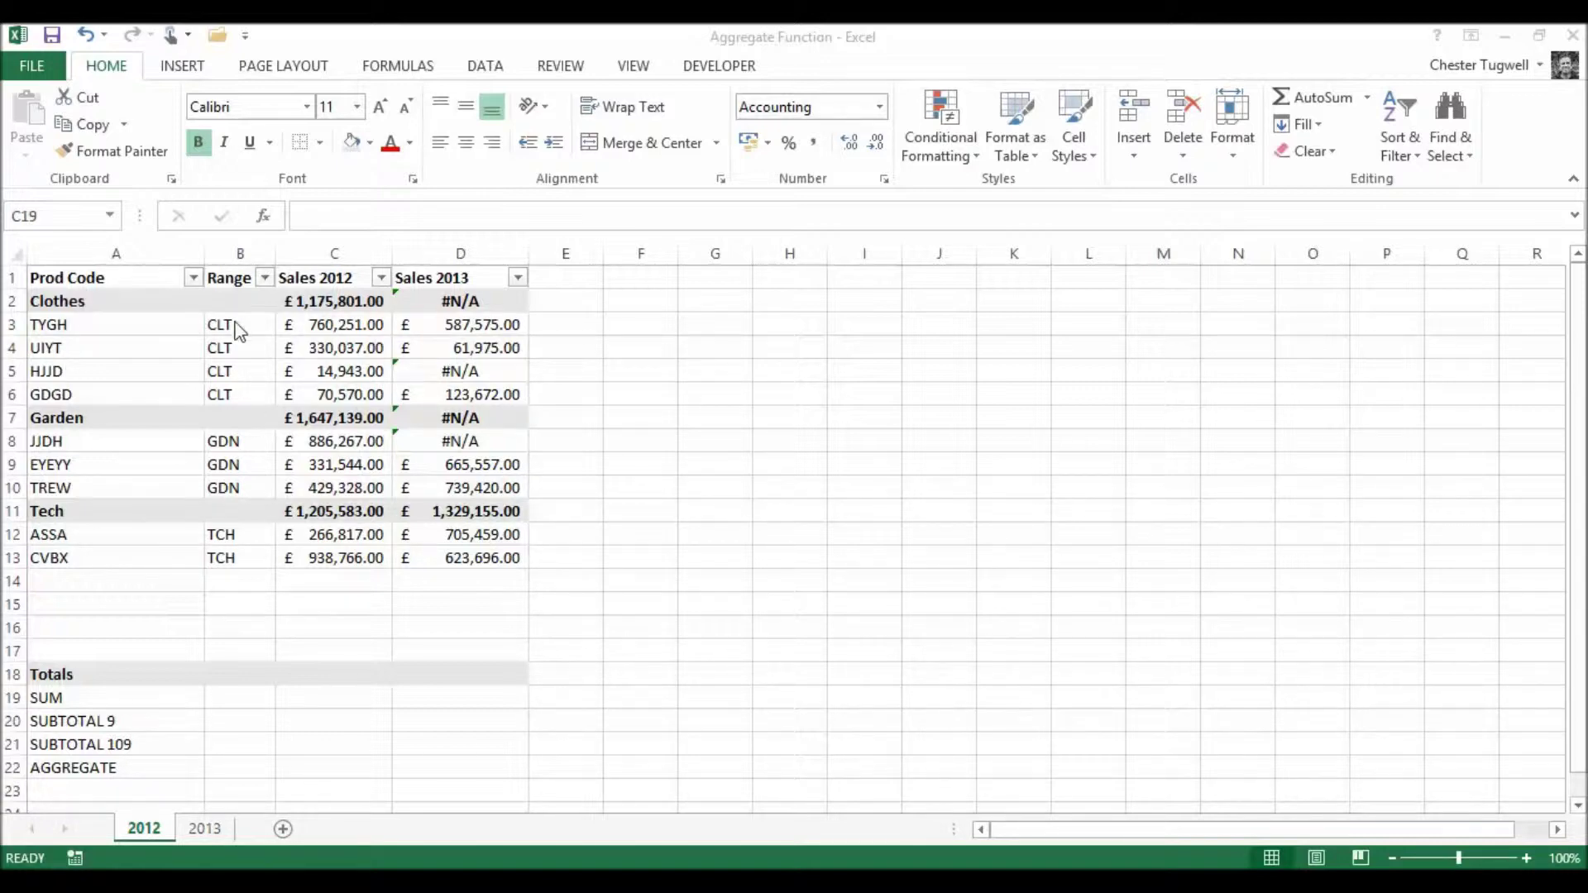
Inspect the Clothes, Garden and Tech subtotal formulas and the Sales 2013 lookup against the sales_2013 sheet
click(327, 302)
click(325, 419)
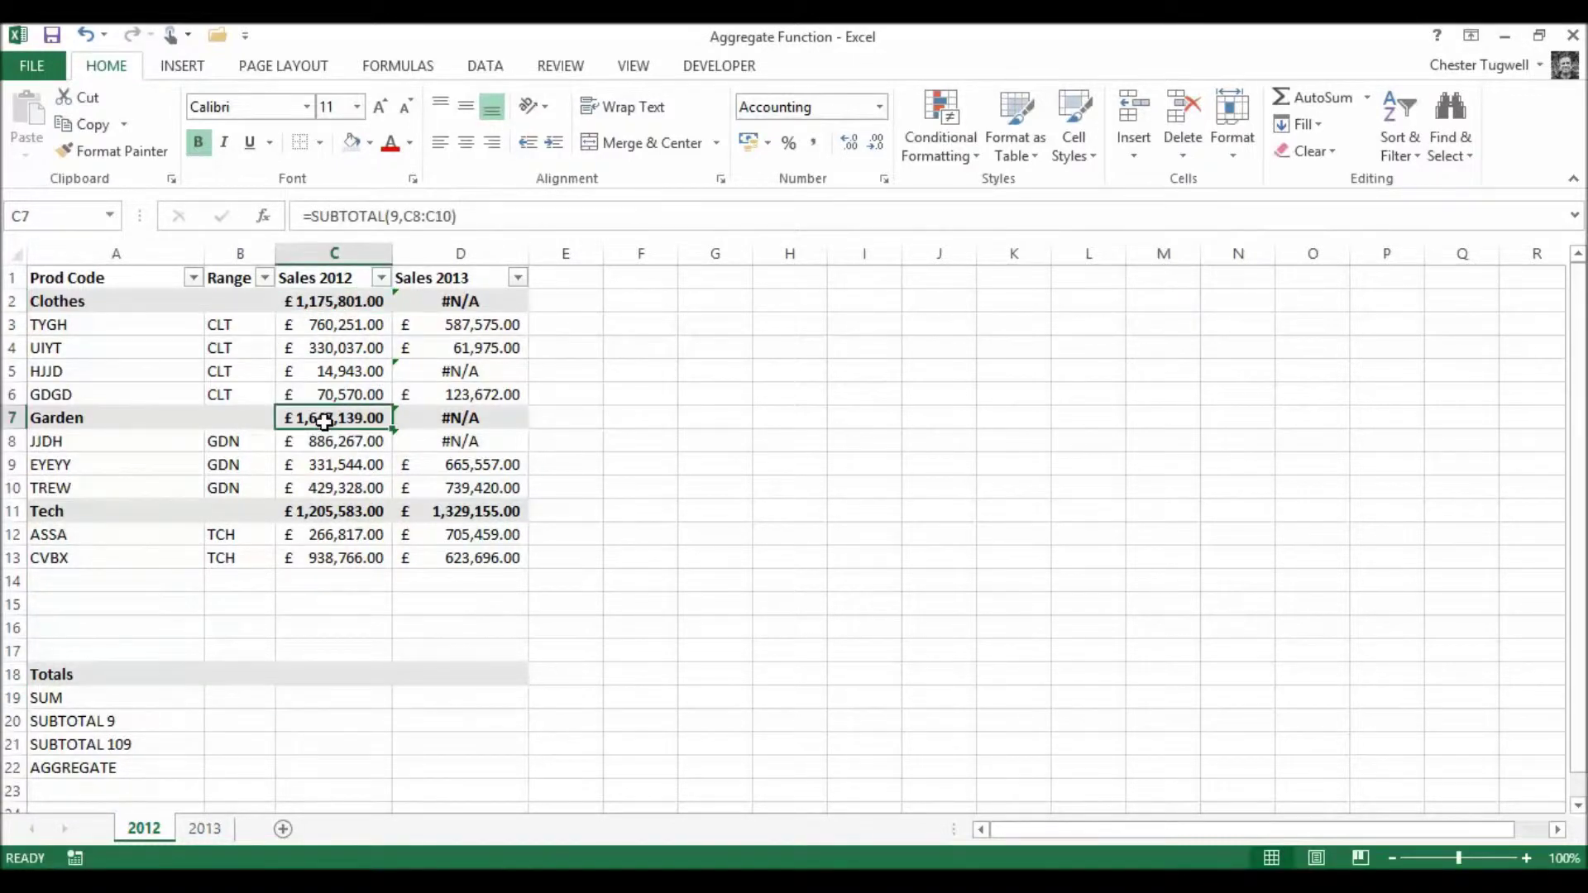
click(331, 511)
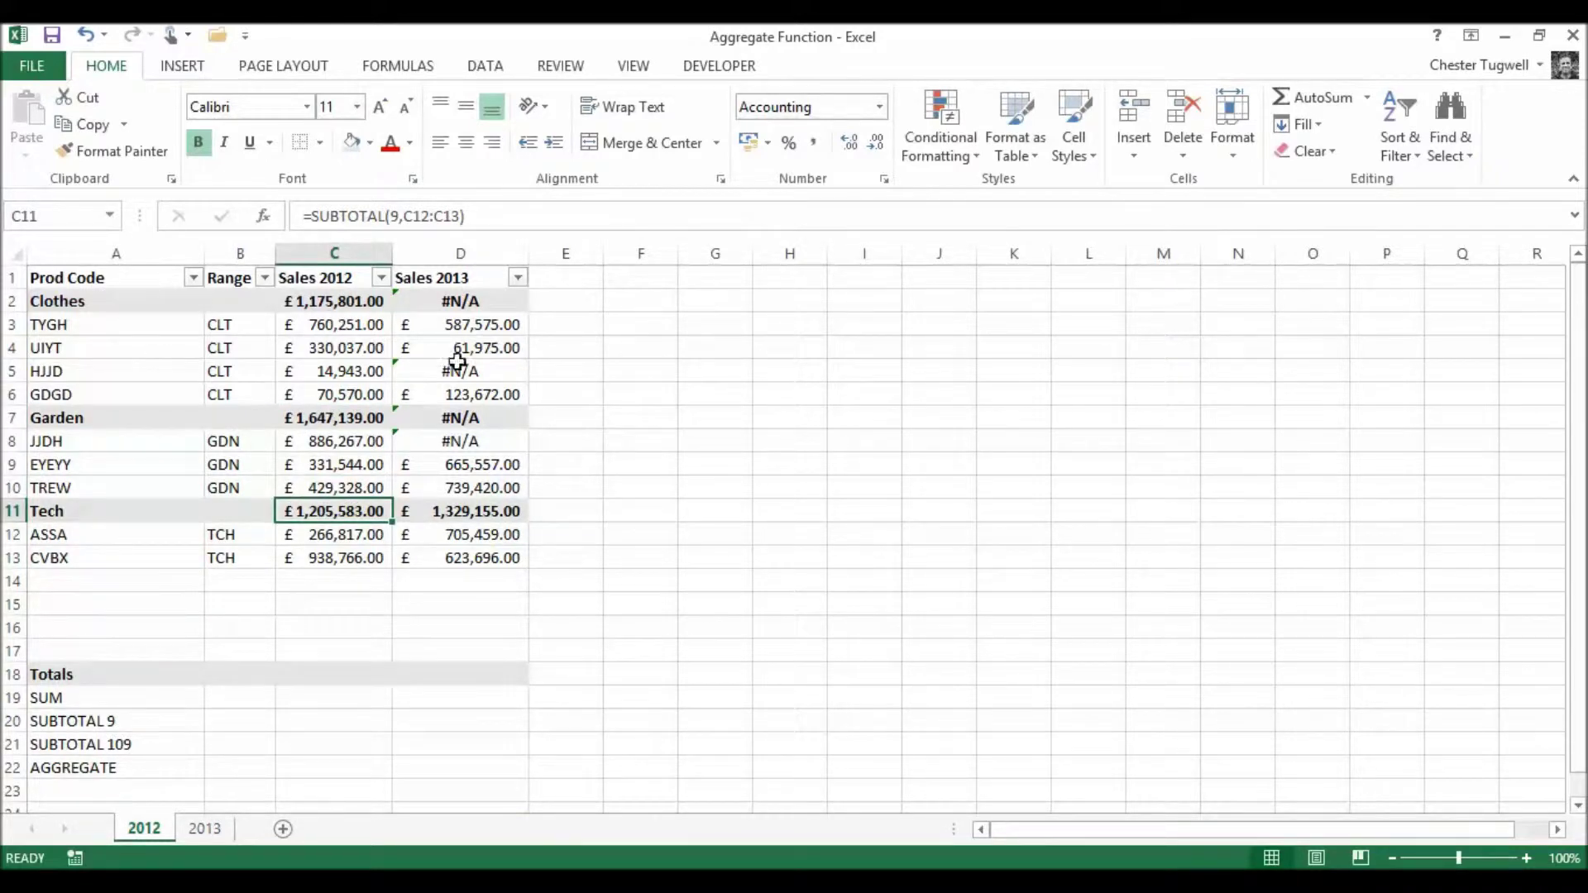
click(426, 278)
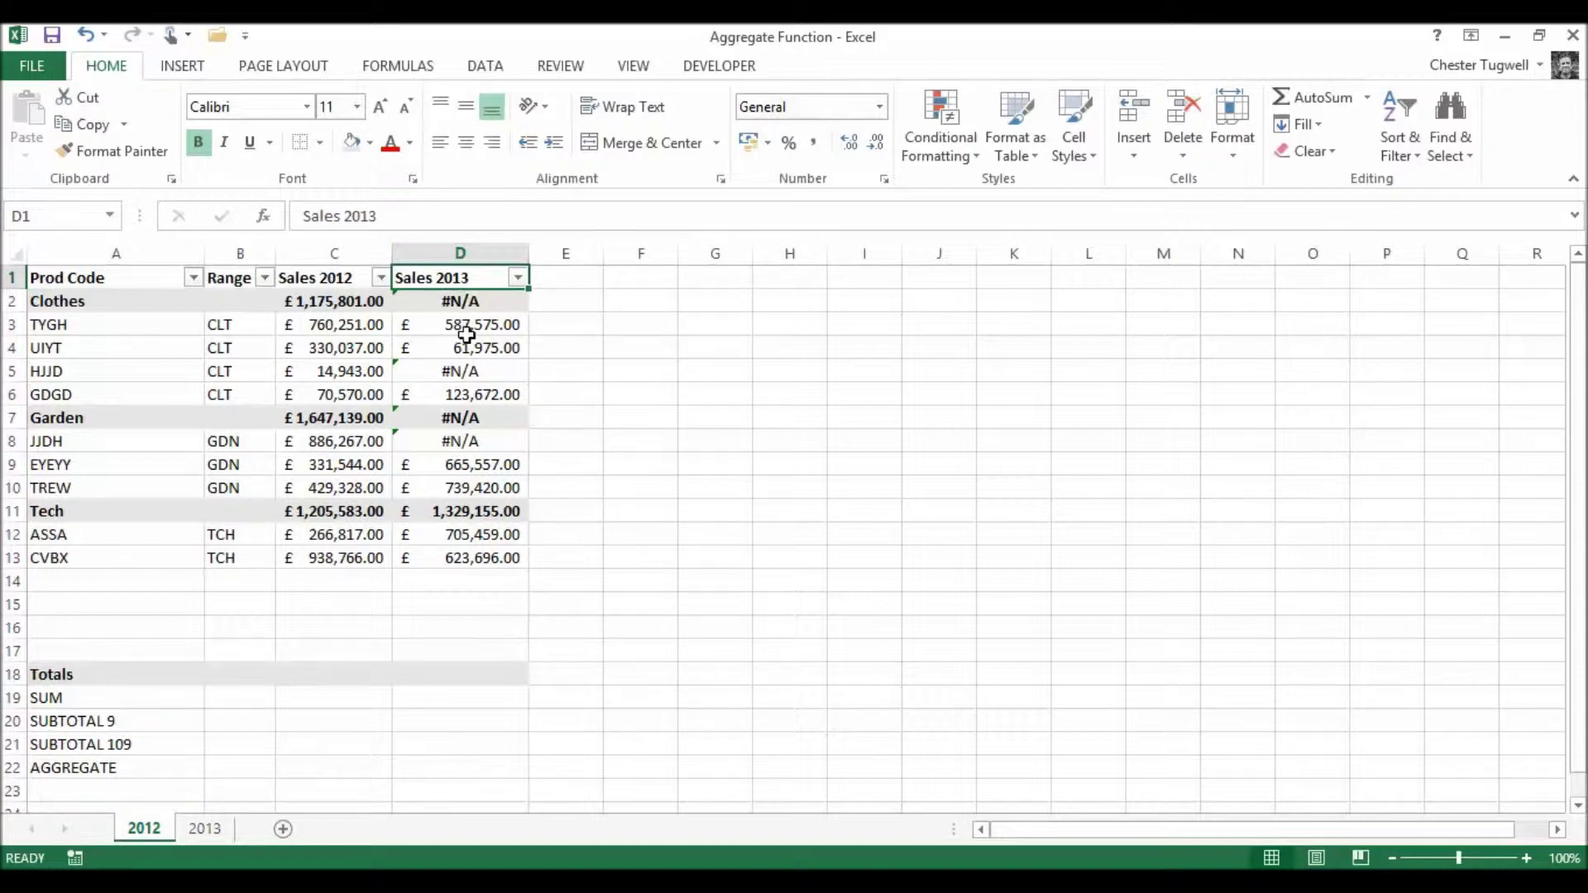
click(464, 325)
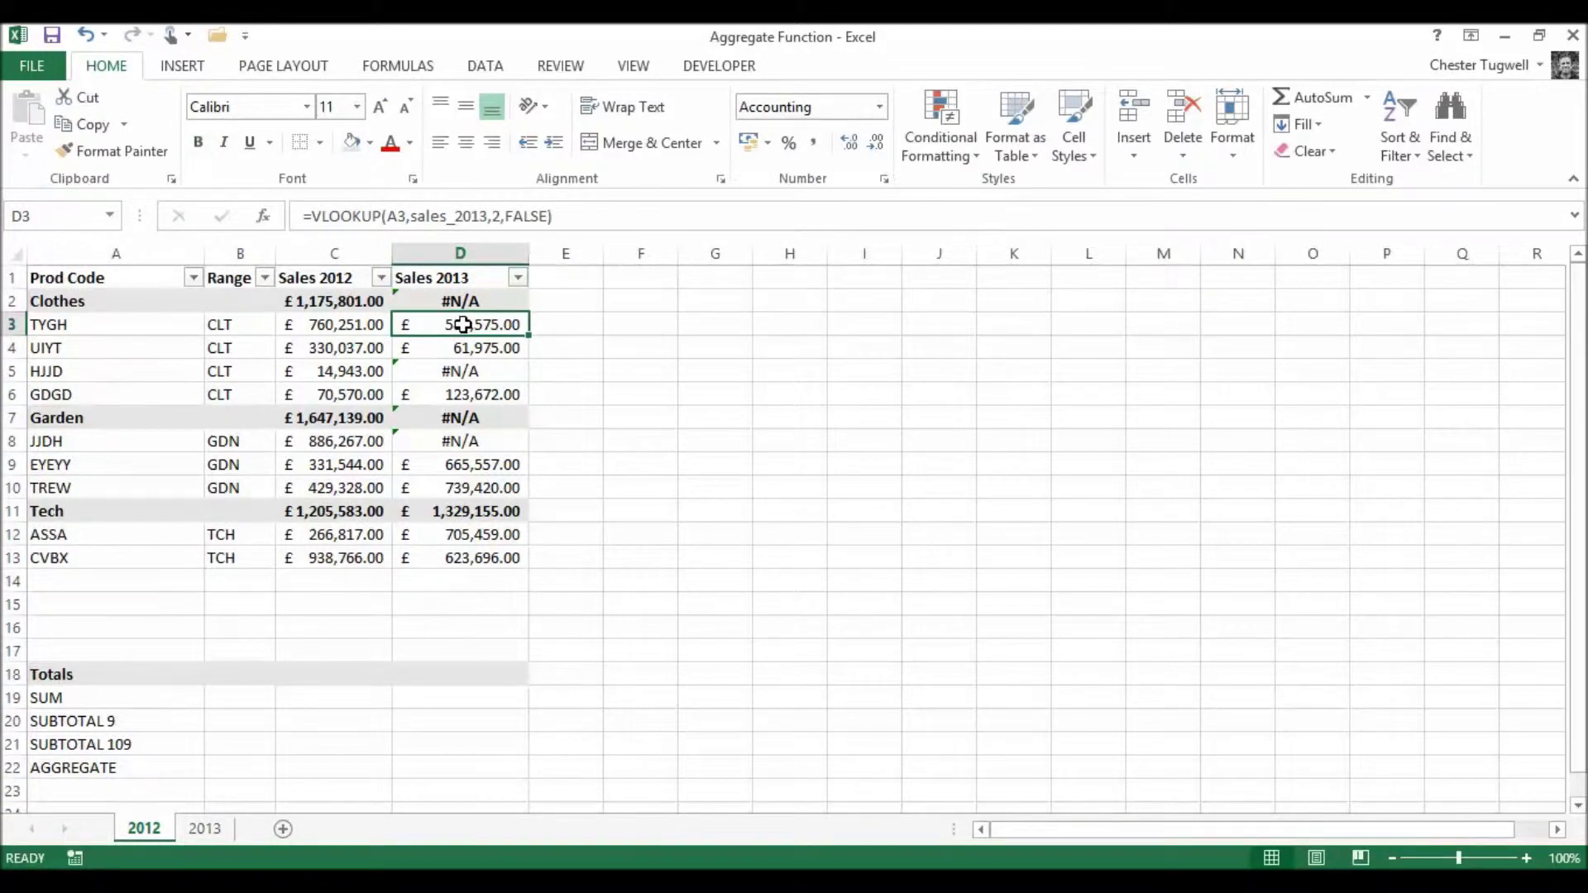
click(195, 828)
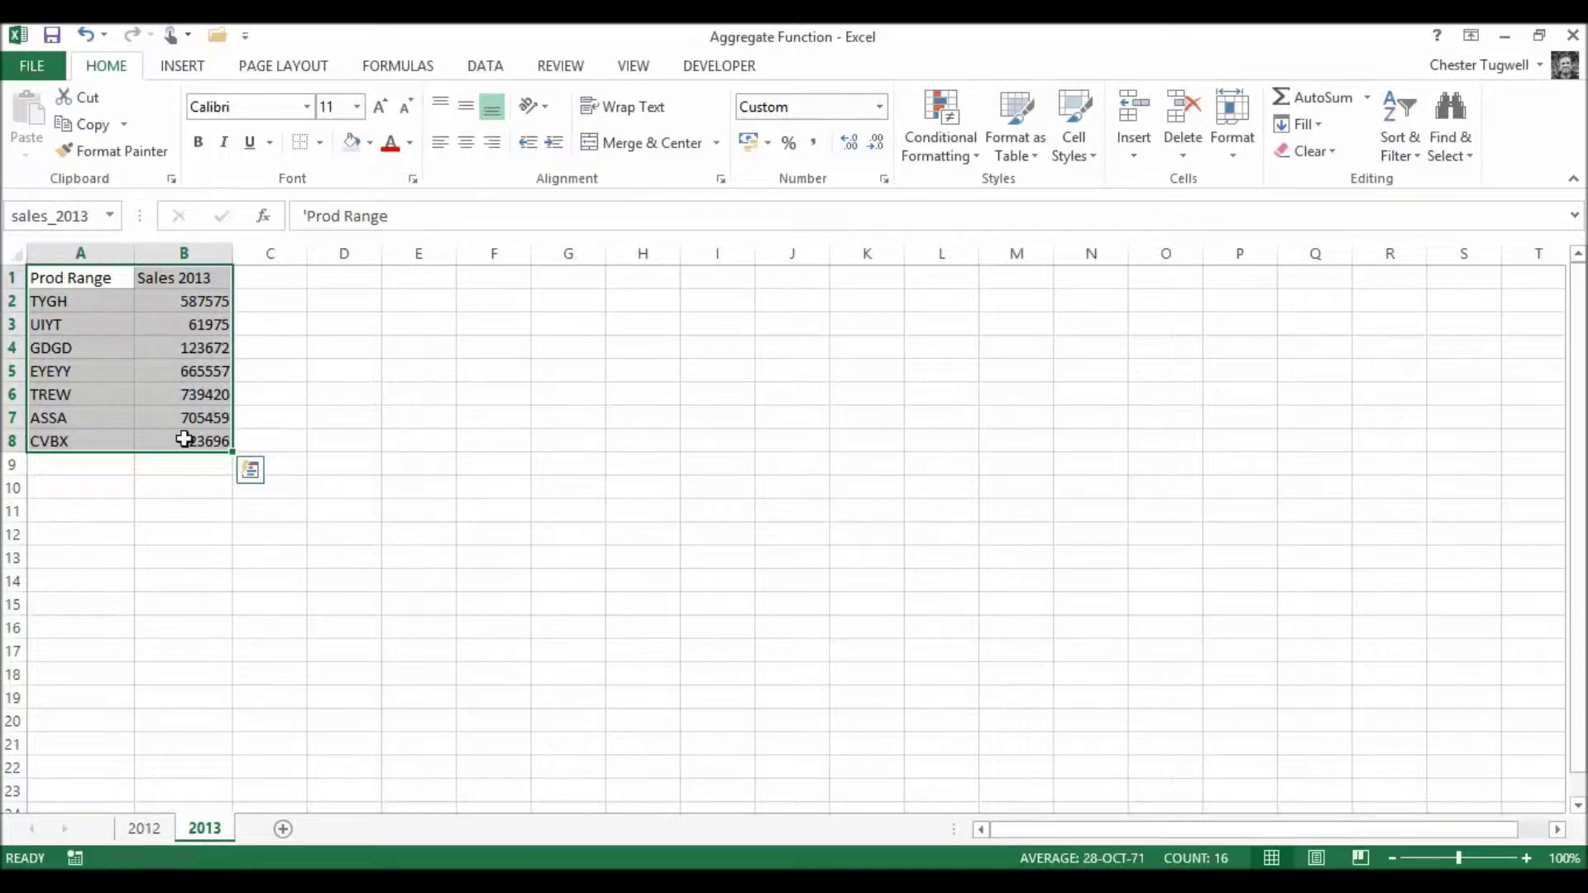
click(143, 829)
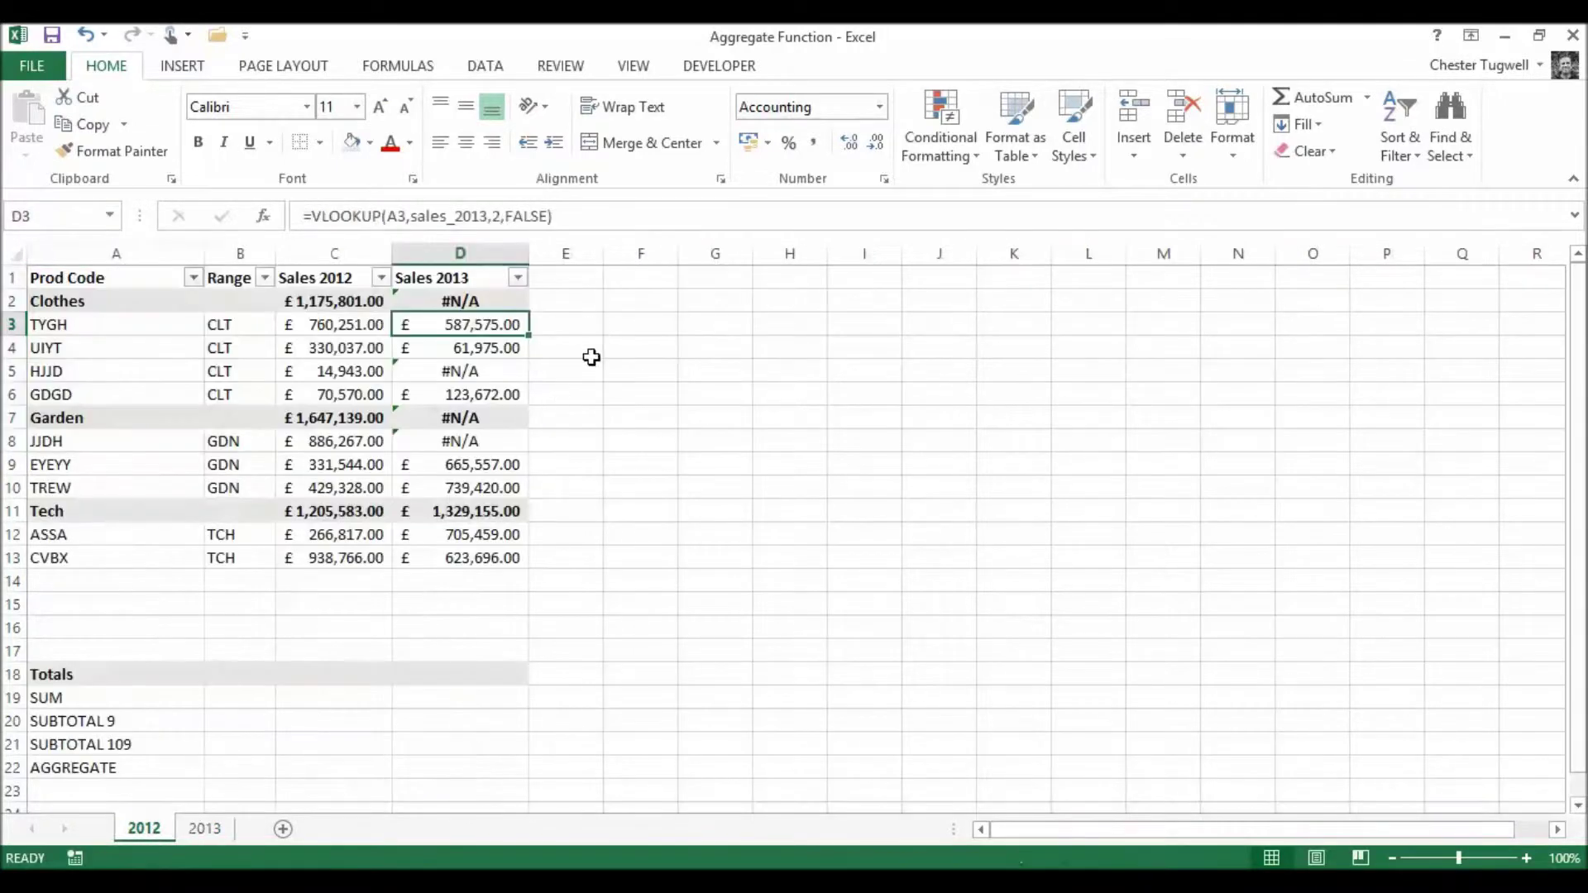
Check the #N/A Sales 2013 lookup results for product codes HJJD and JJDH
click(459, 371)
click(76, 370)
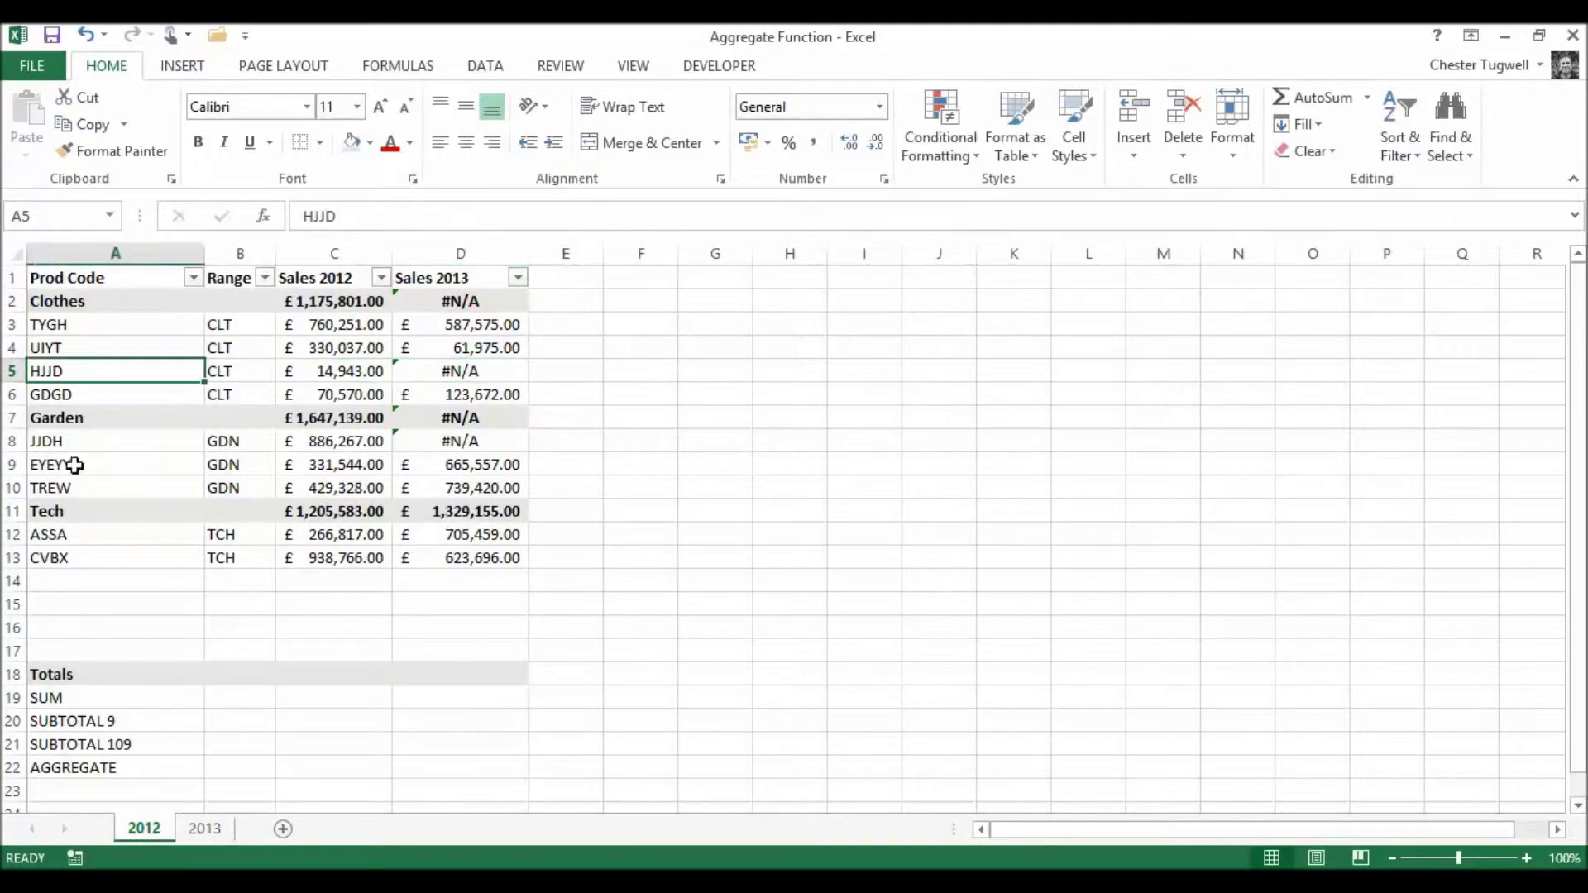
click(76, 441)
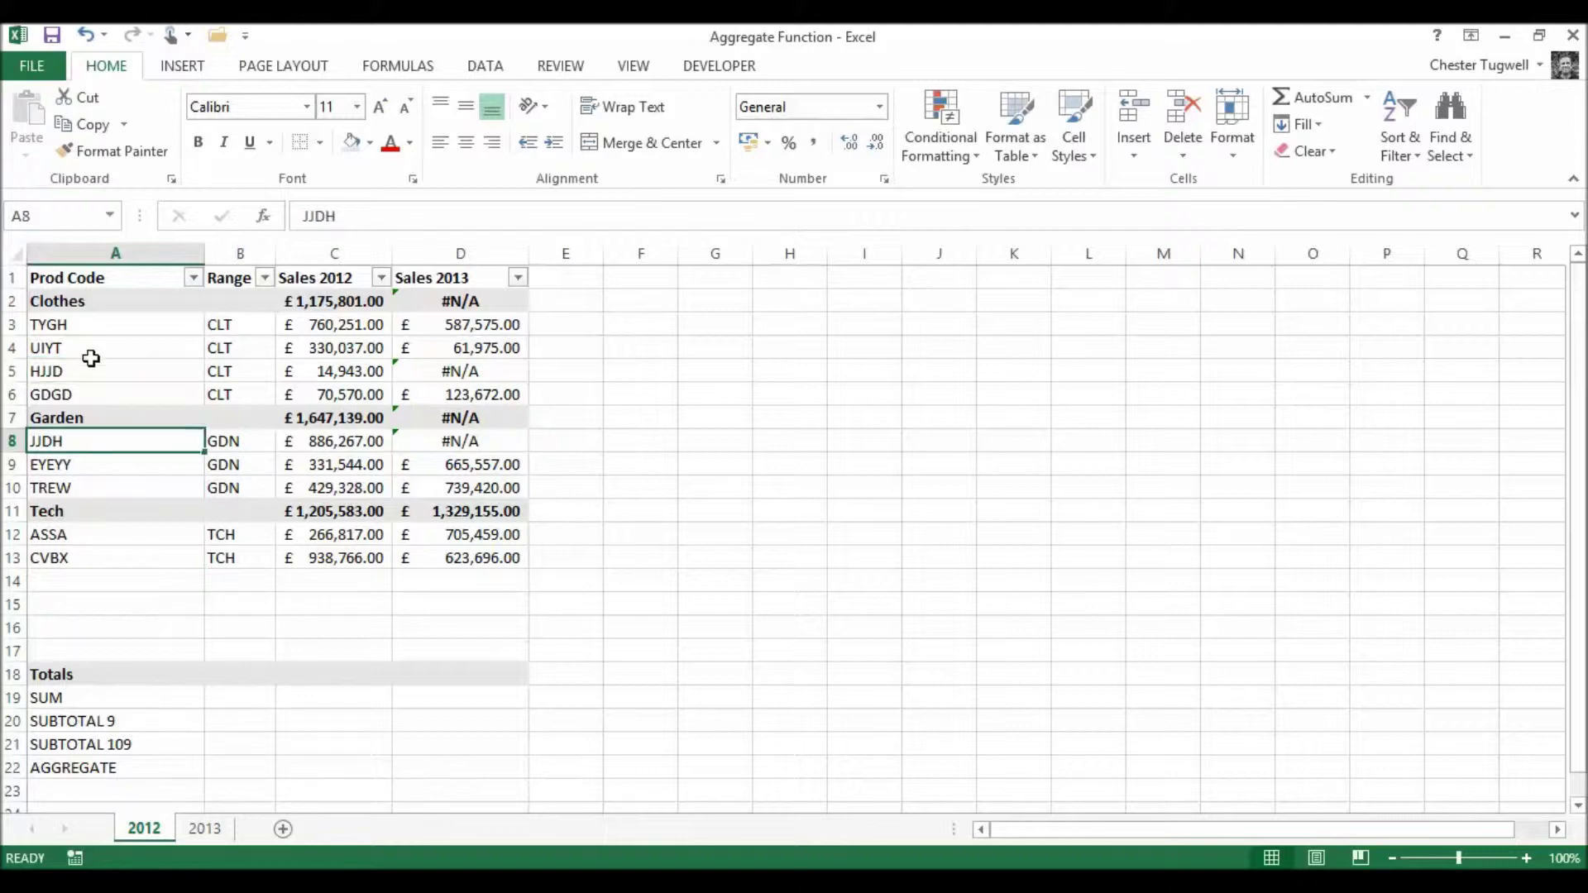
click(469, 372)
click(478, 445)
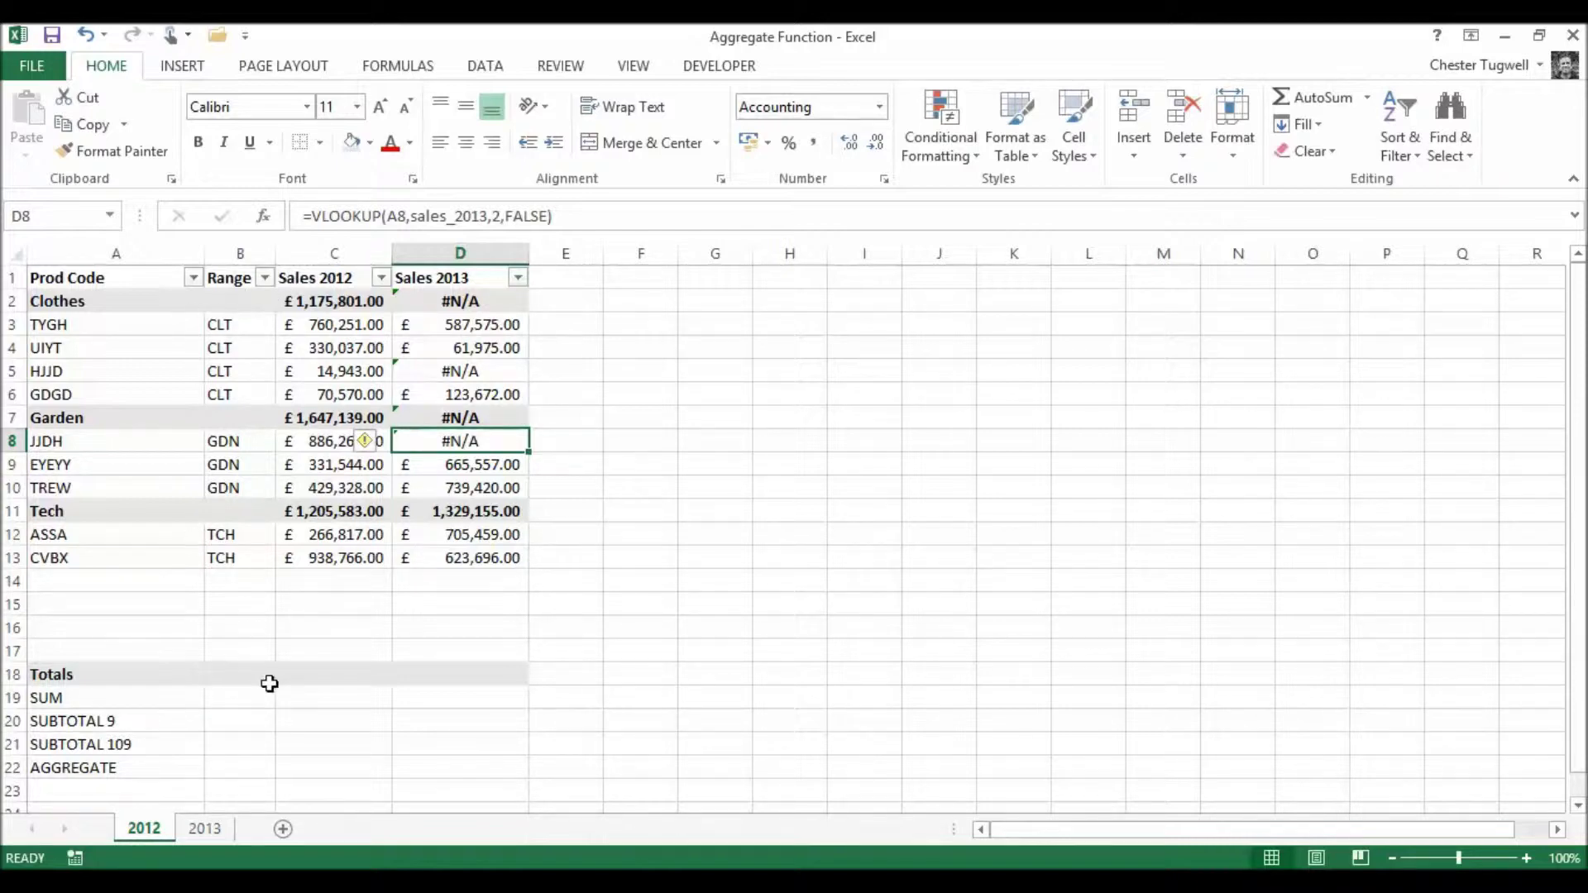
Enter =SUM(C2:C13) in C19 under Sales 2012, returning £8,057,046.00
click(324, 692)
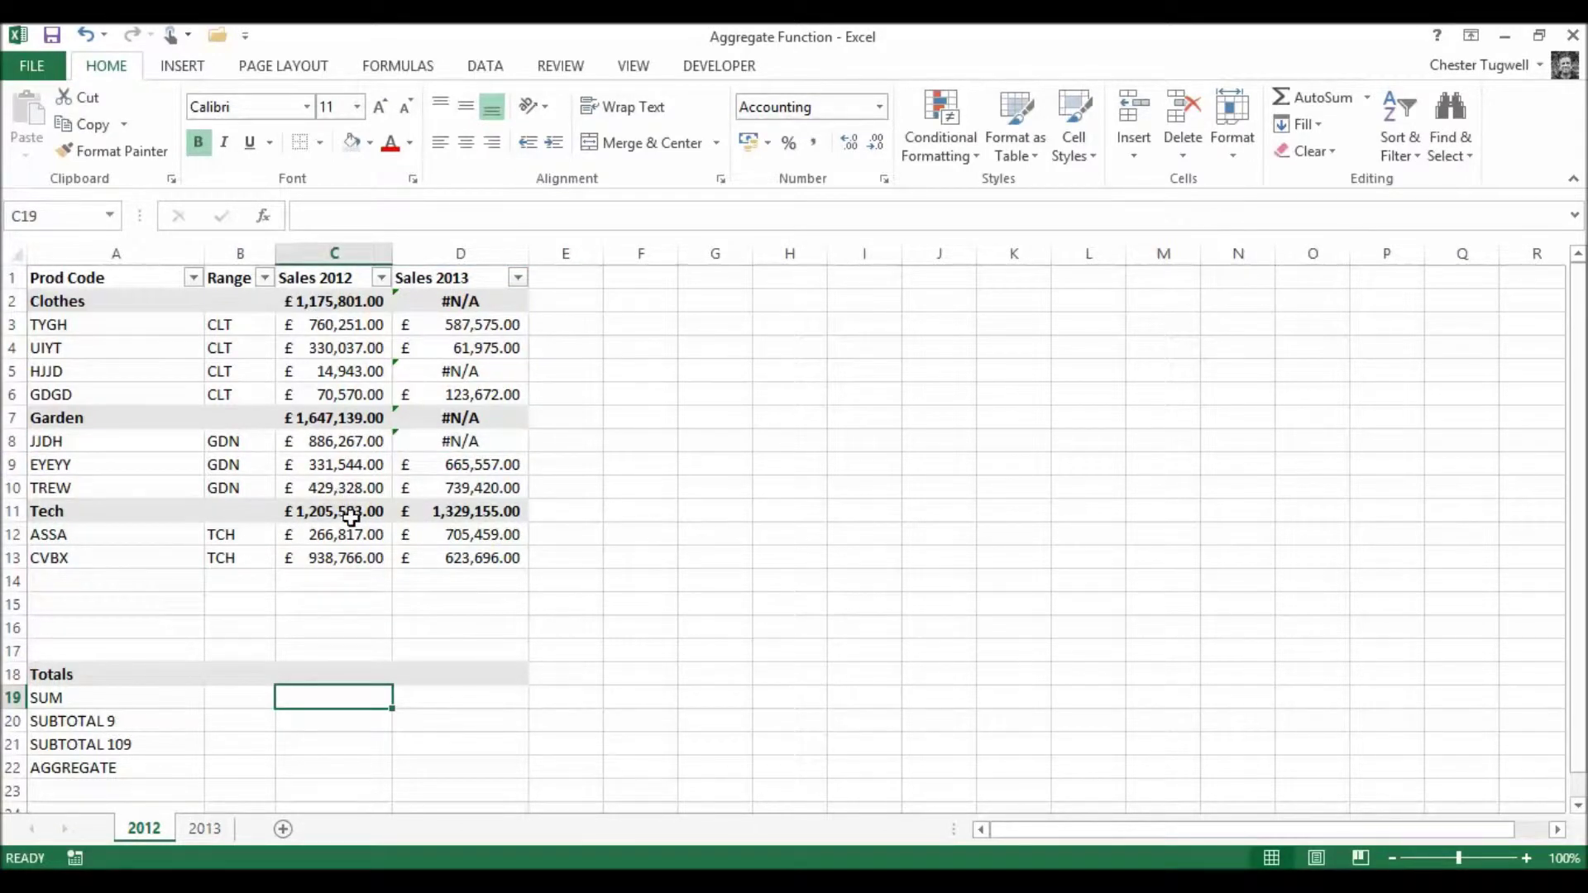
text(=su)
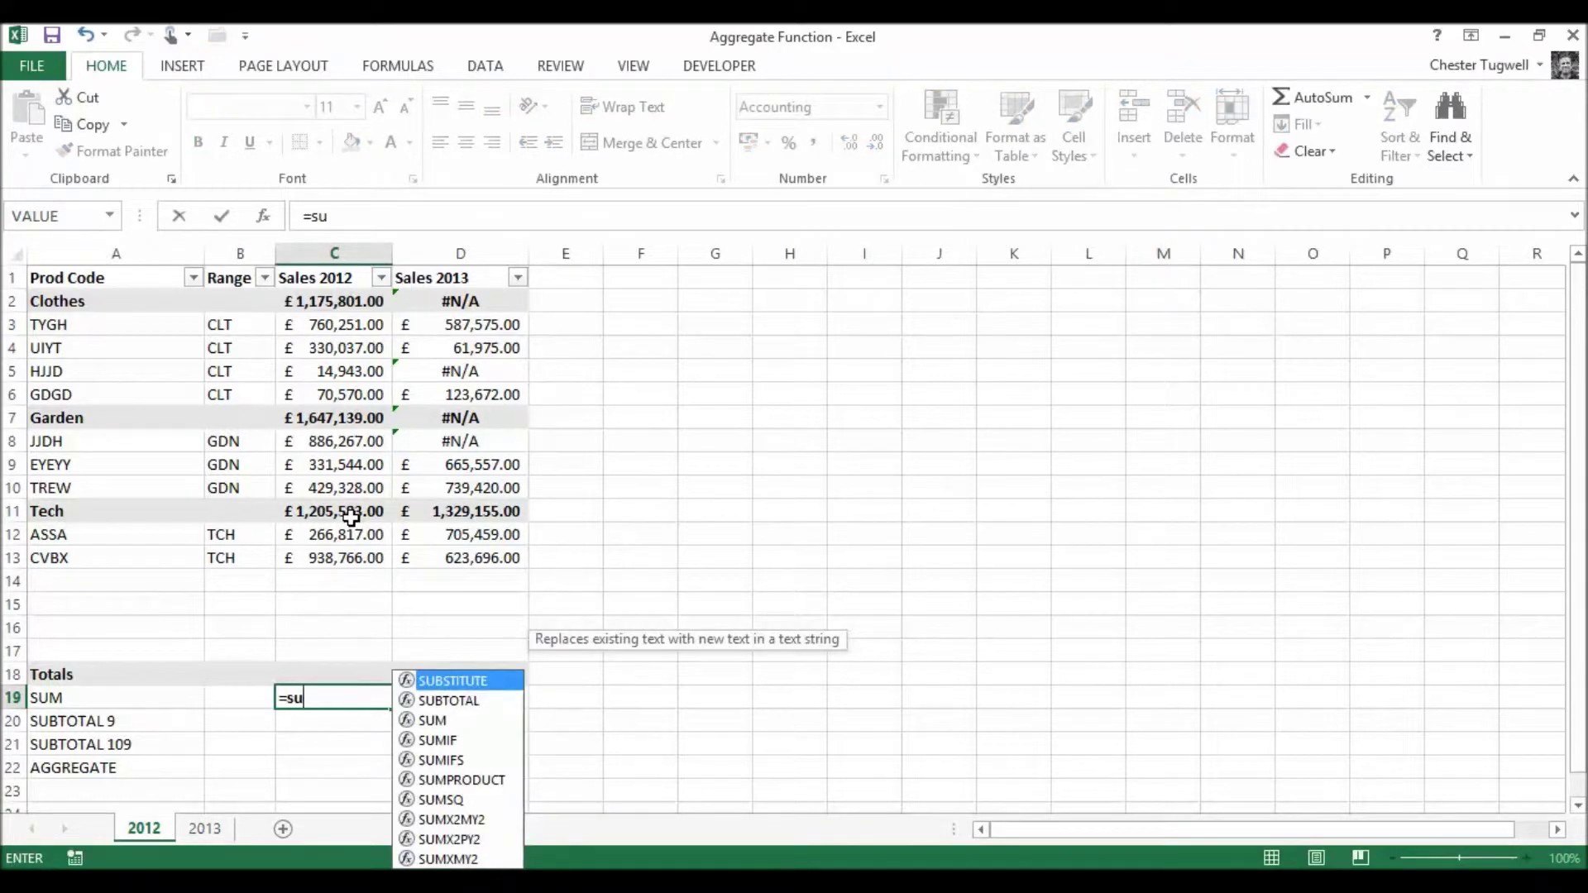
text(M()
drag(358, 295, 344, 552)
text())
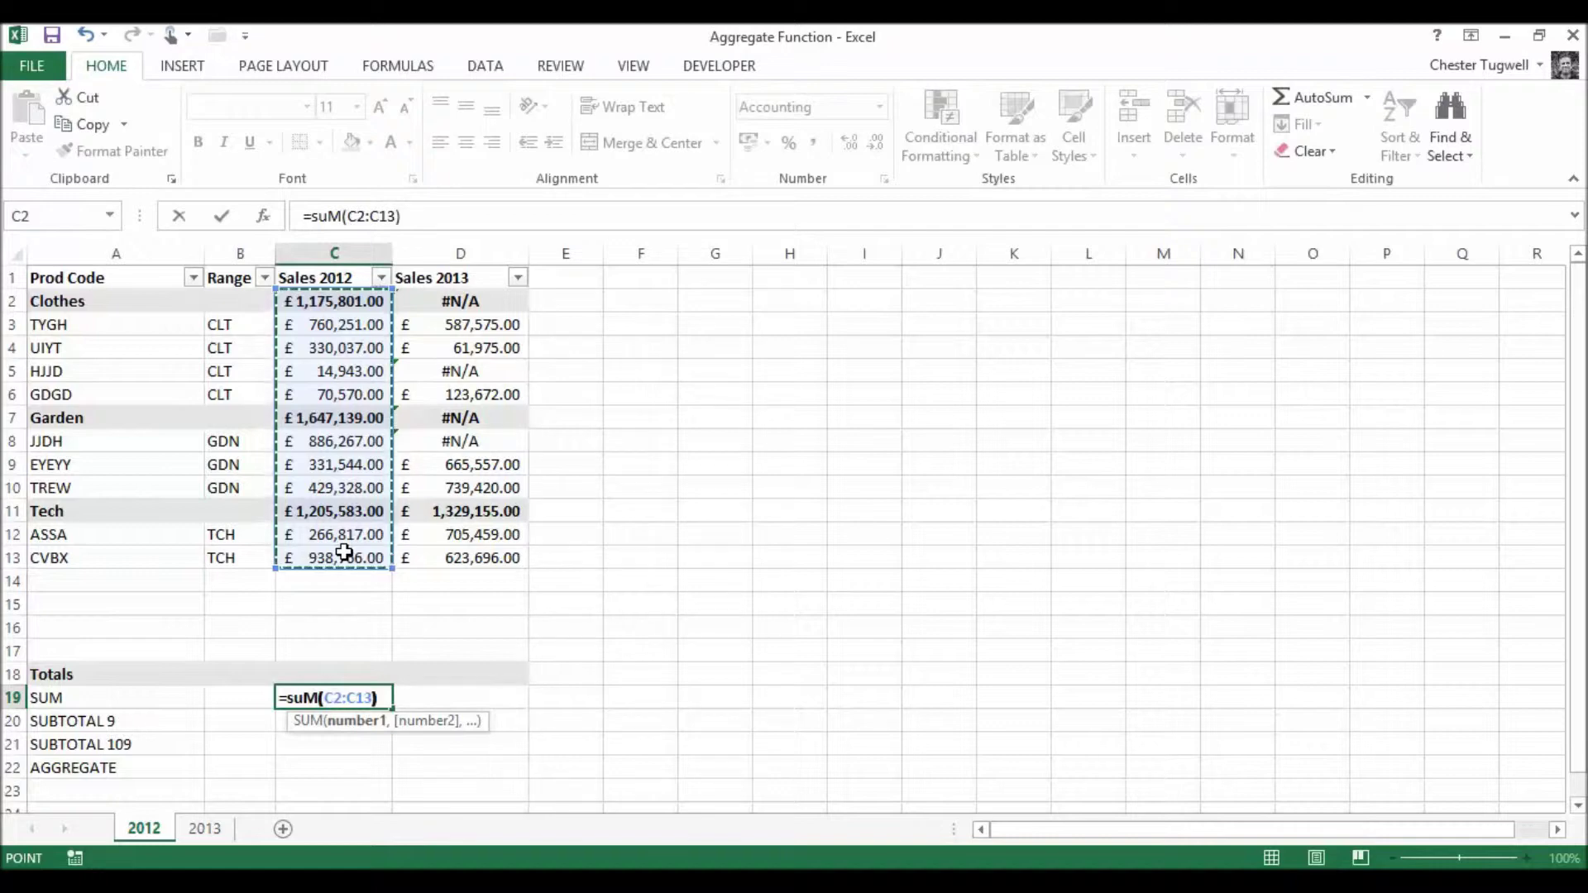
key(Return)
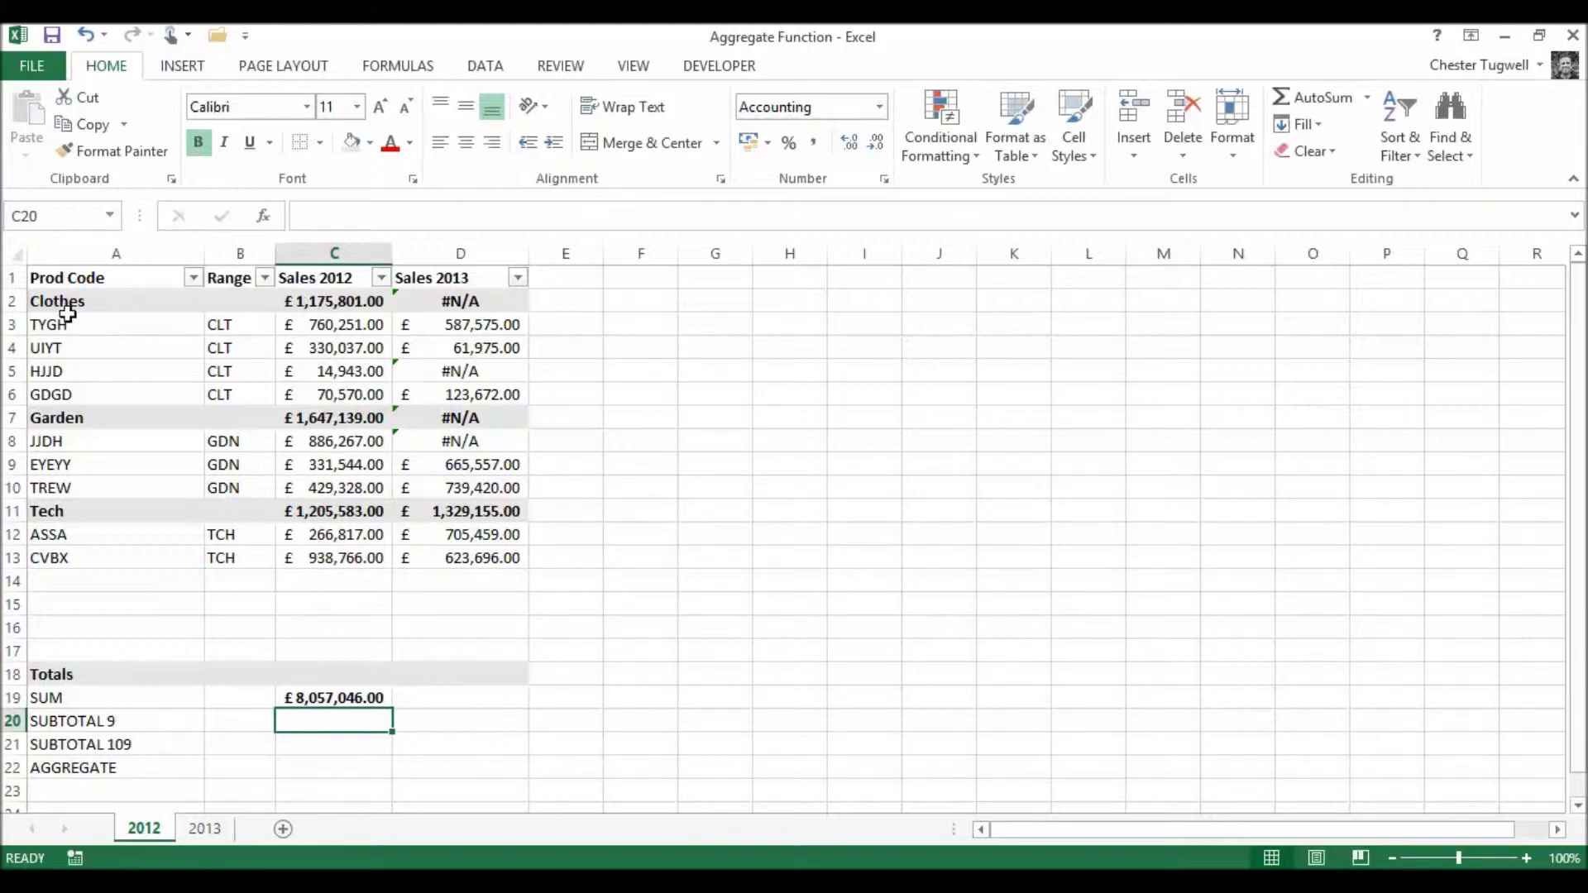
click(354, 699)
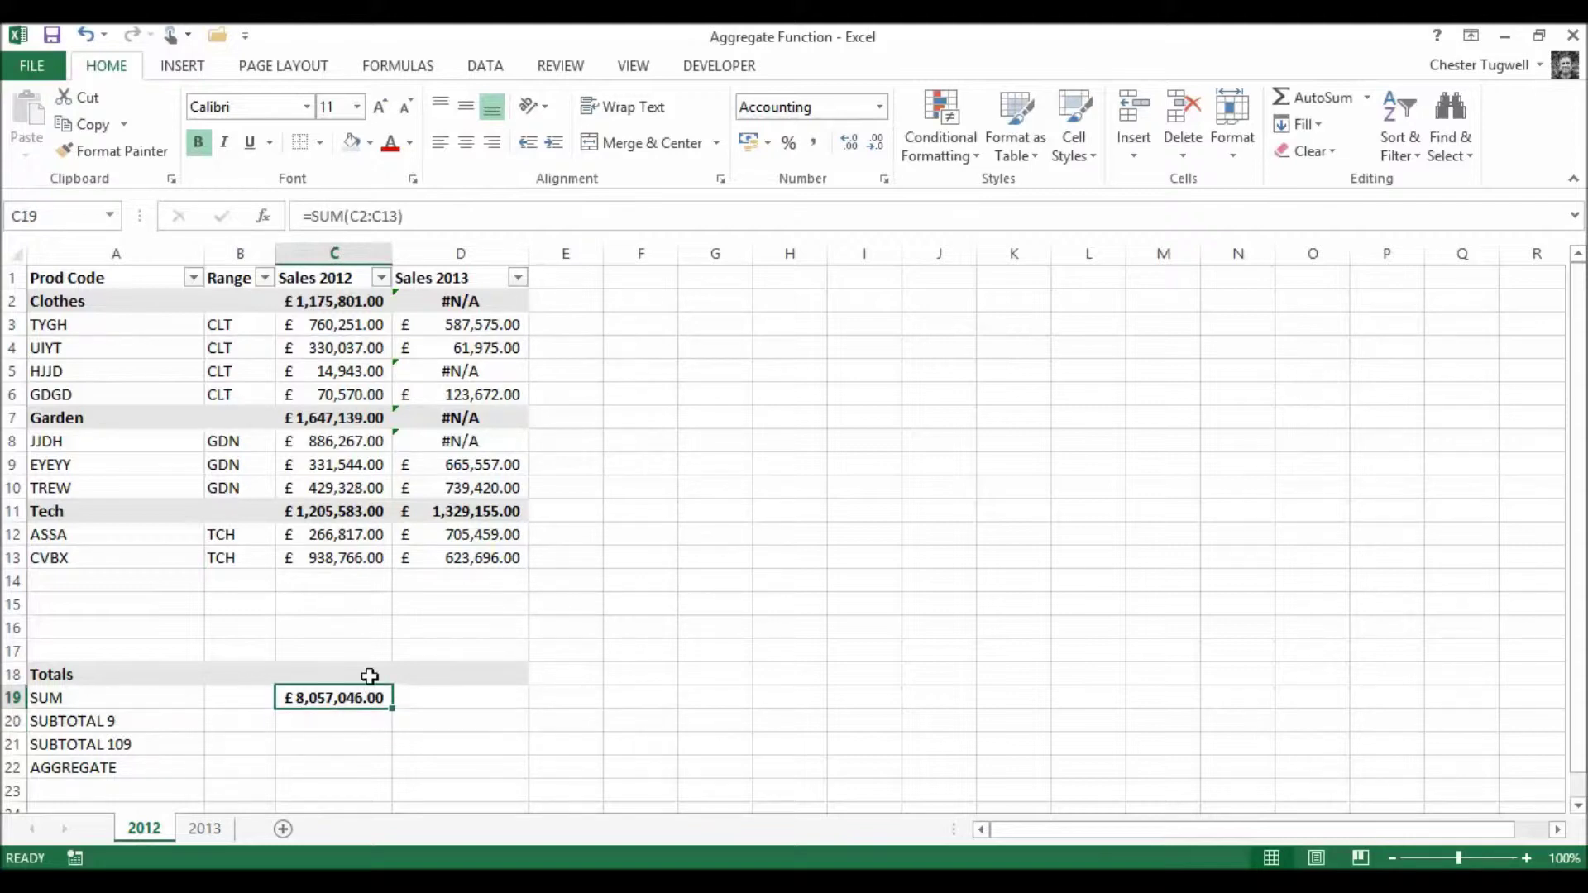
Rewrite the C19 total as =SUM(C3:C6,C8:C10,C12:C13), giving £4,028,523.00
text(=sum()
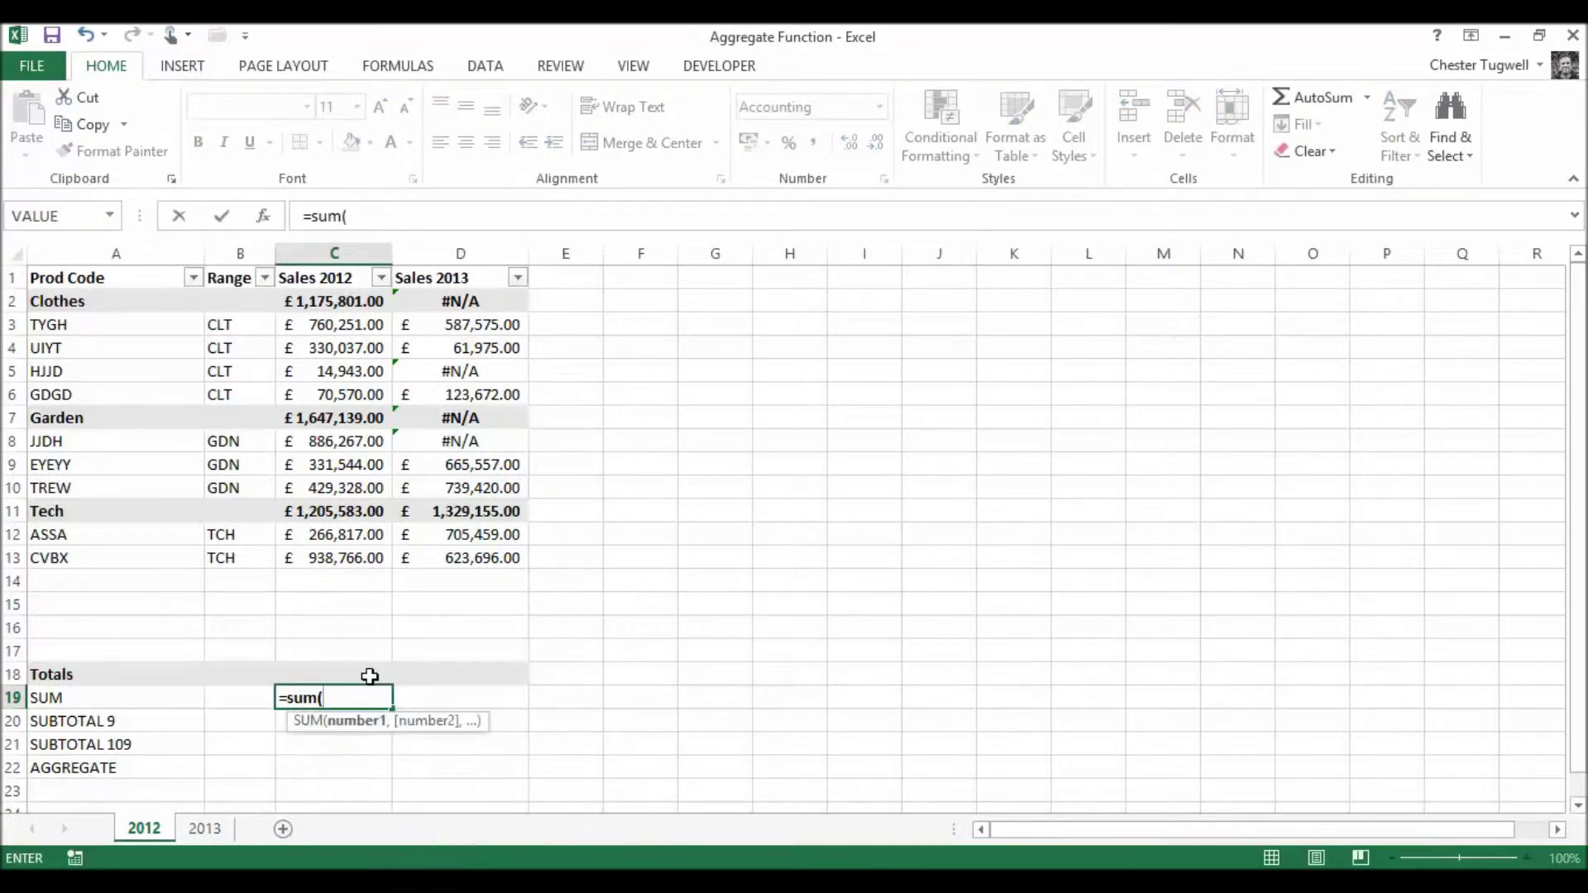
drag(353, 326, 356, 395)
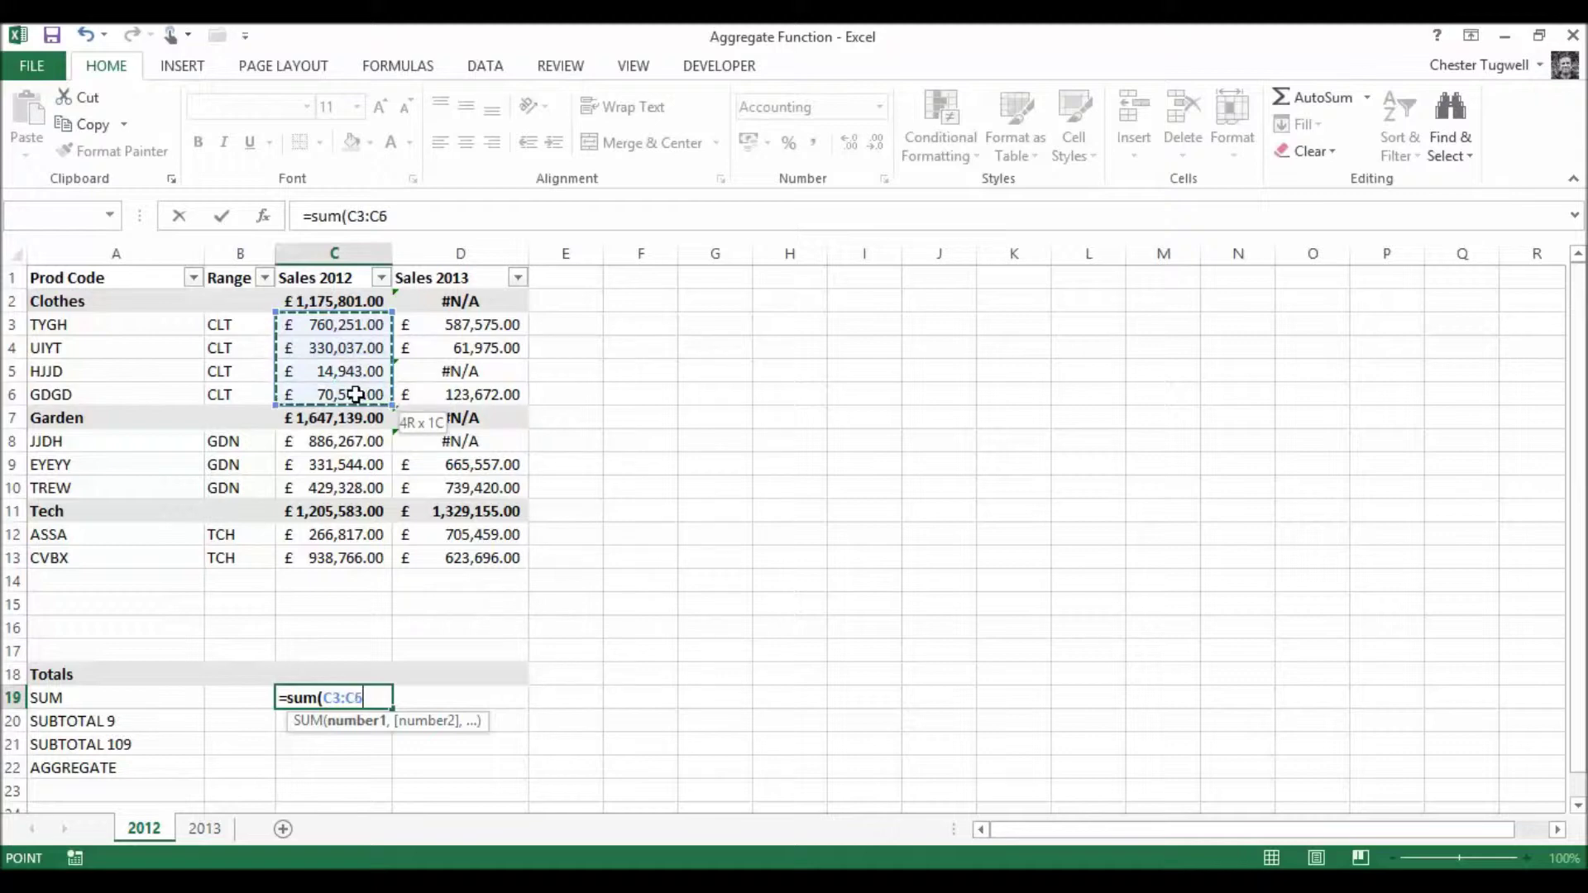
text(,)
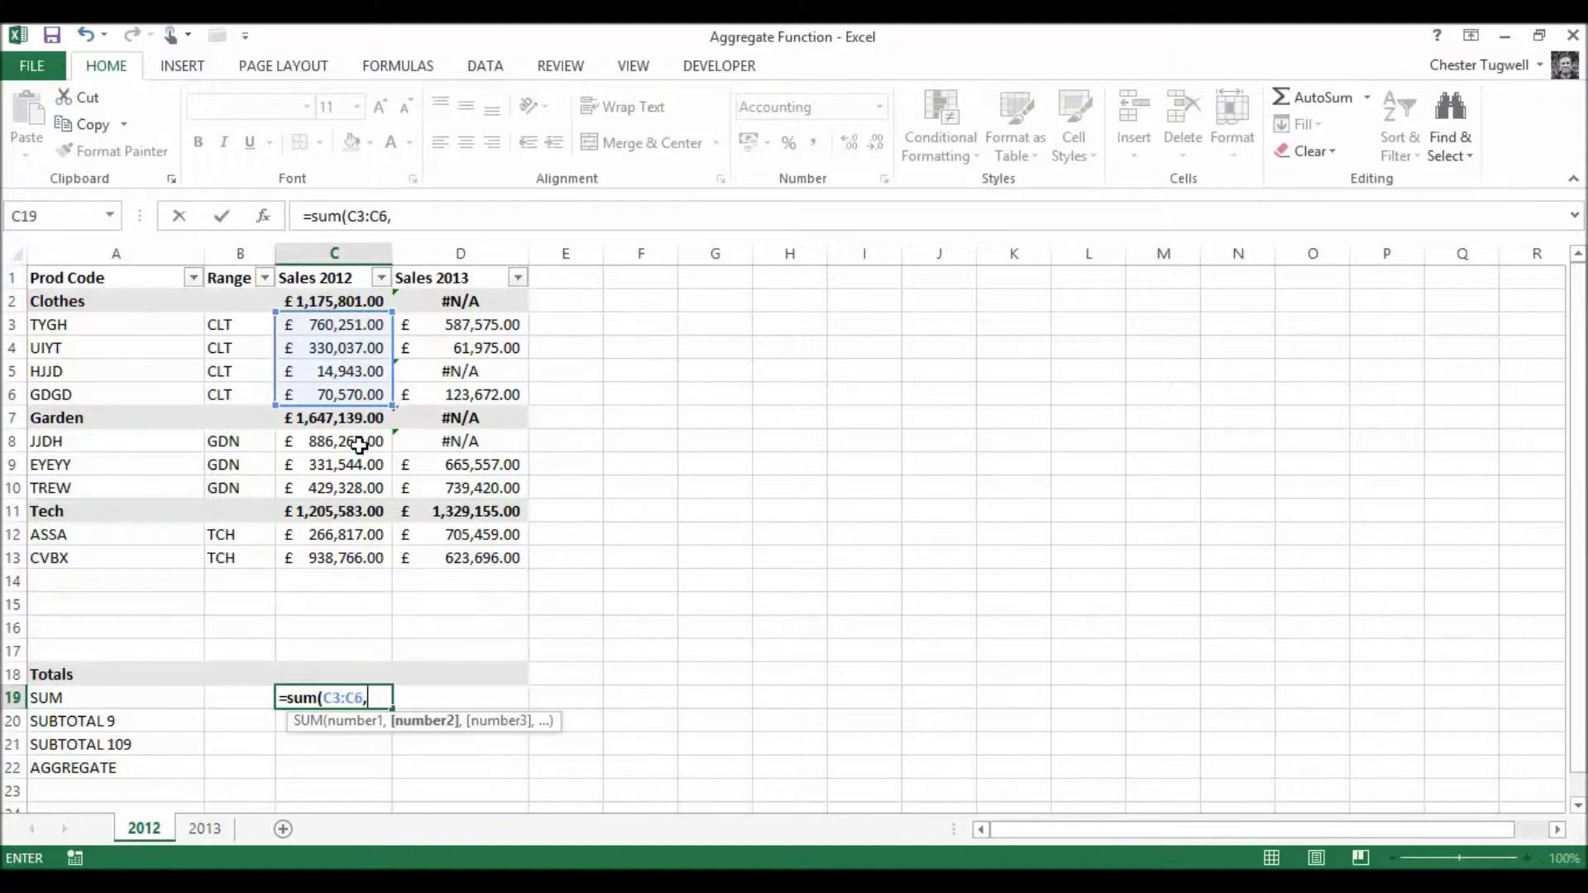
drag(358, 445, 356, 489)
text(,)
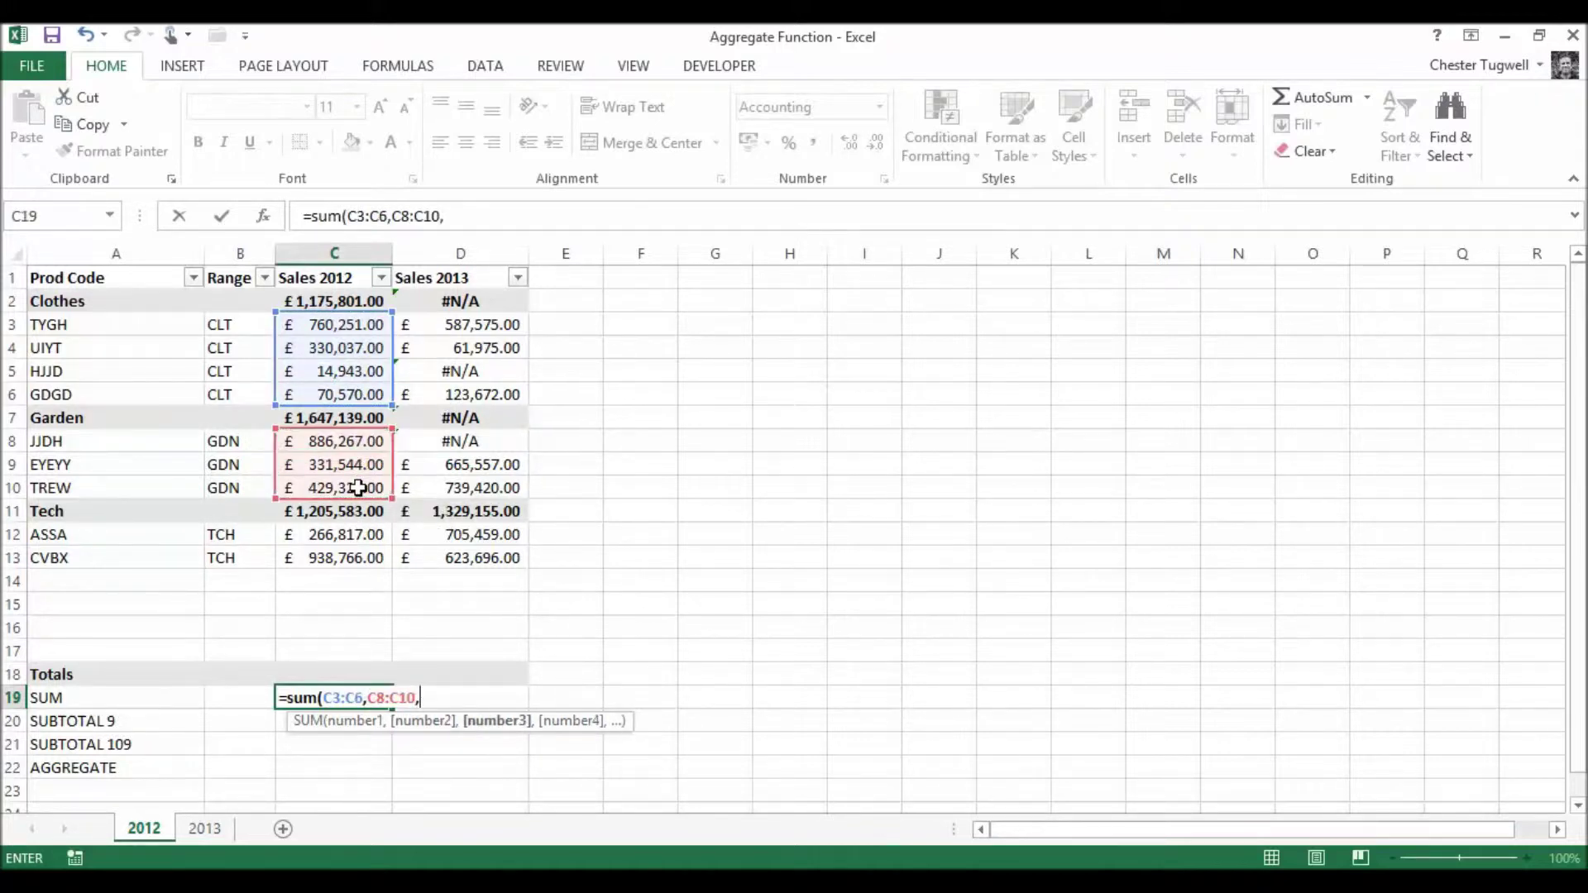
drag(344, 533, 344, 556)
text())
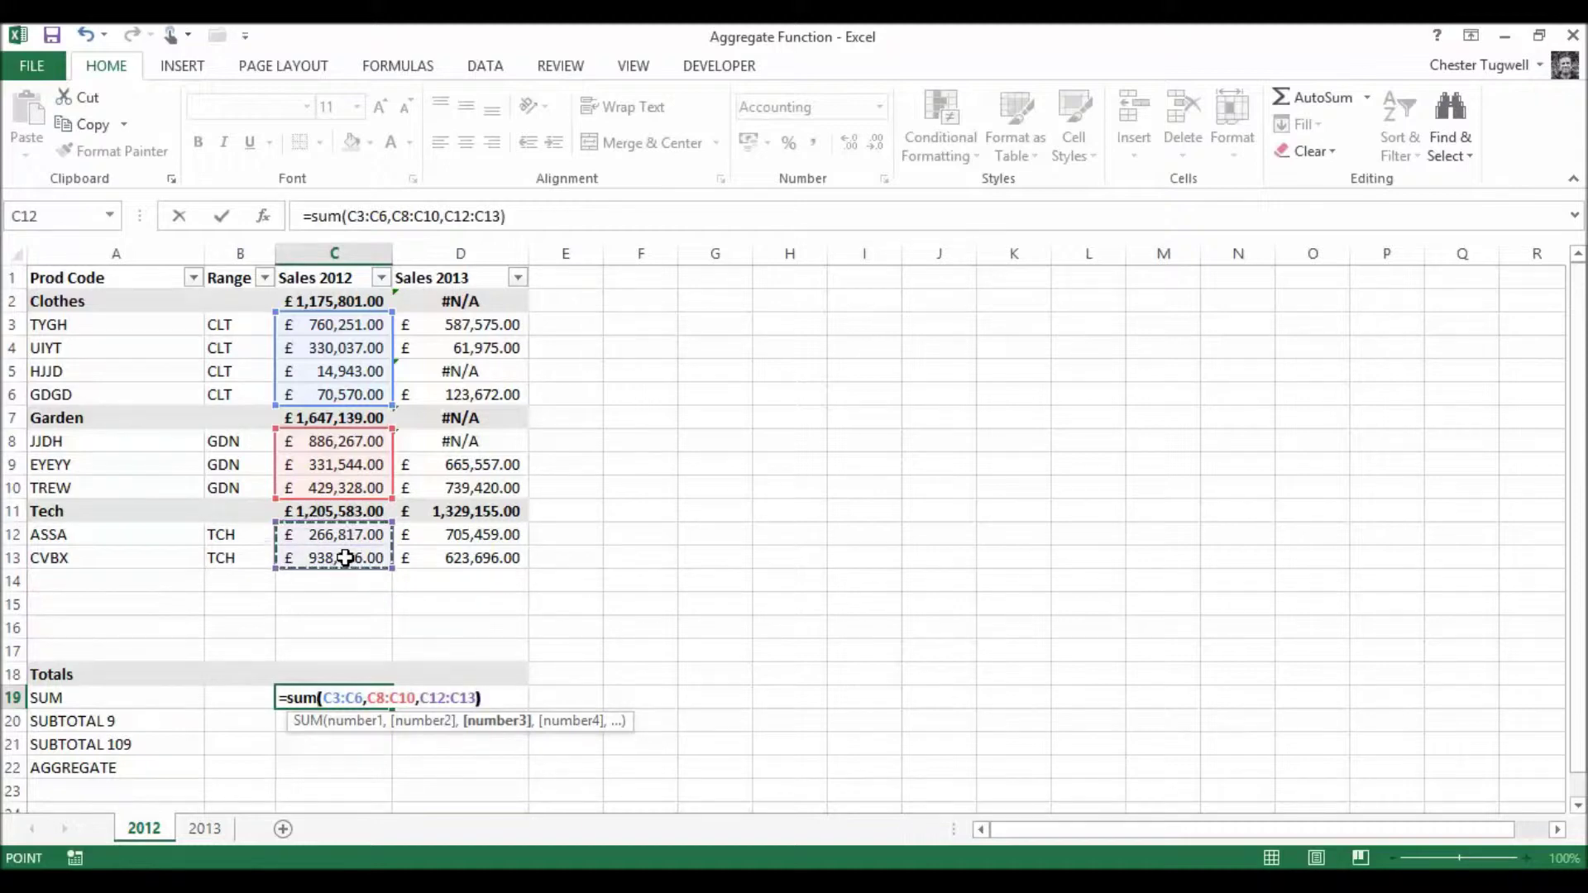
key(Return)
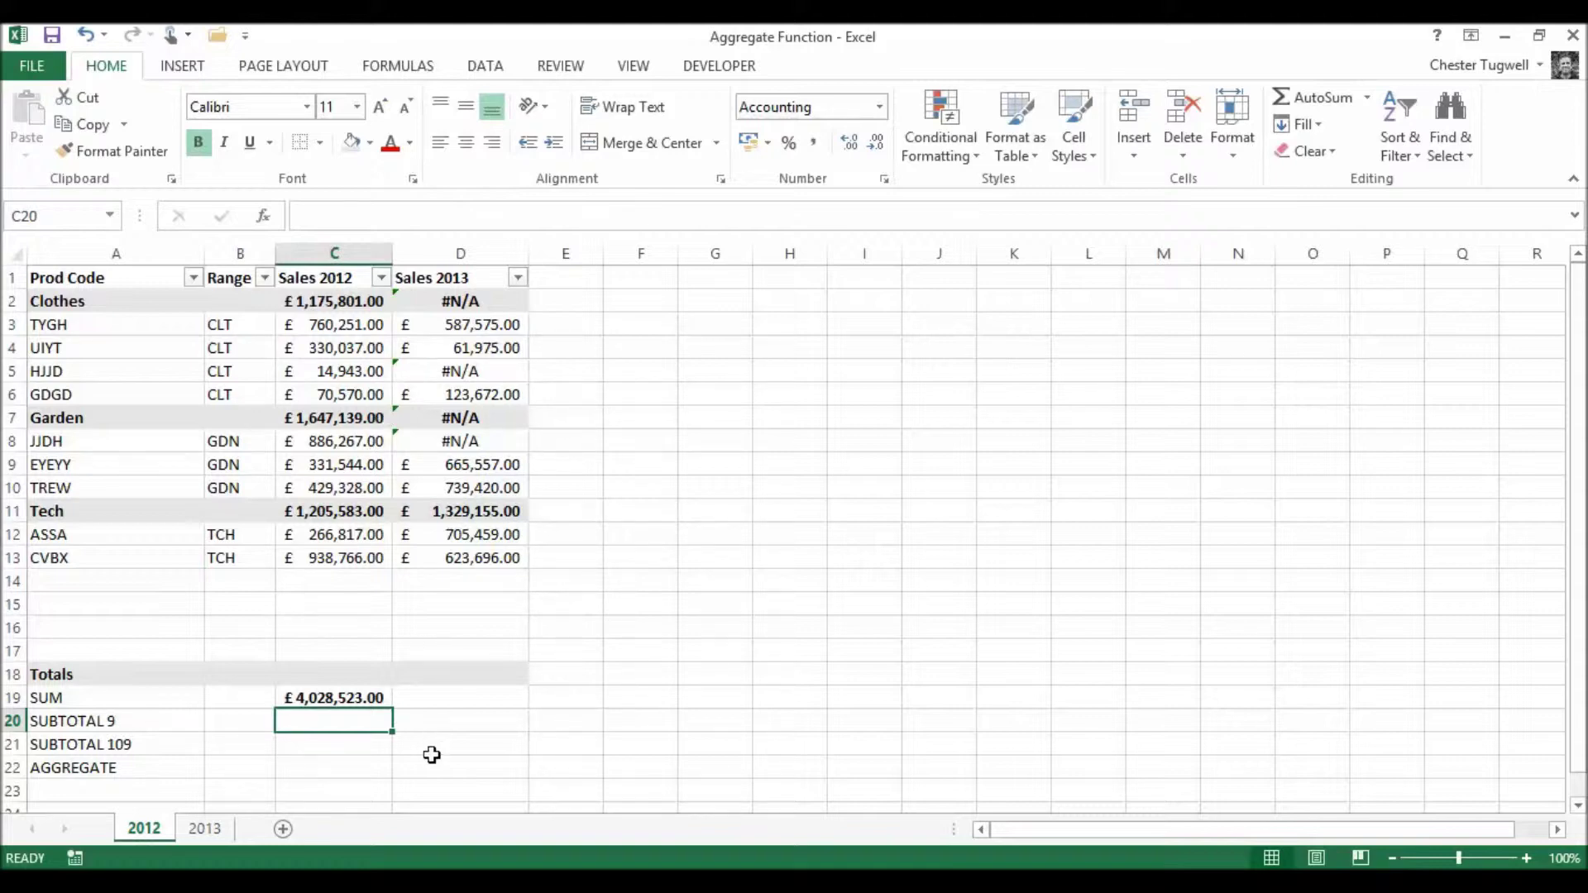
click(359, 696)
Fill the C19 SUM formula right into D19, where it returns #N/A
drag(392, 709, 479, 705)
click(478, 697)
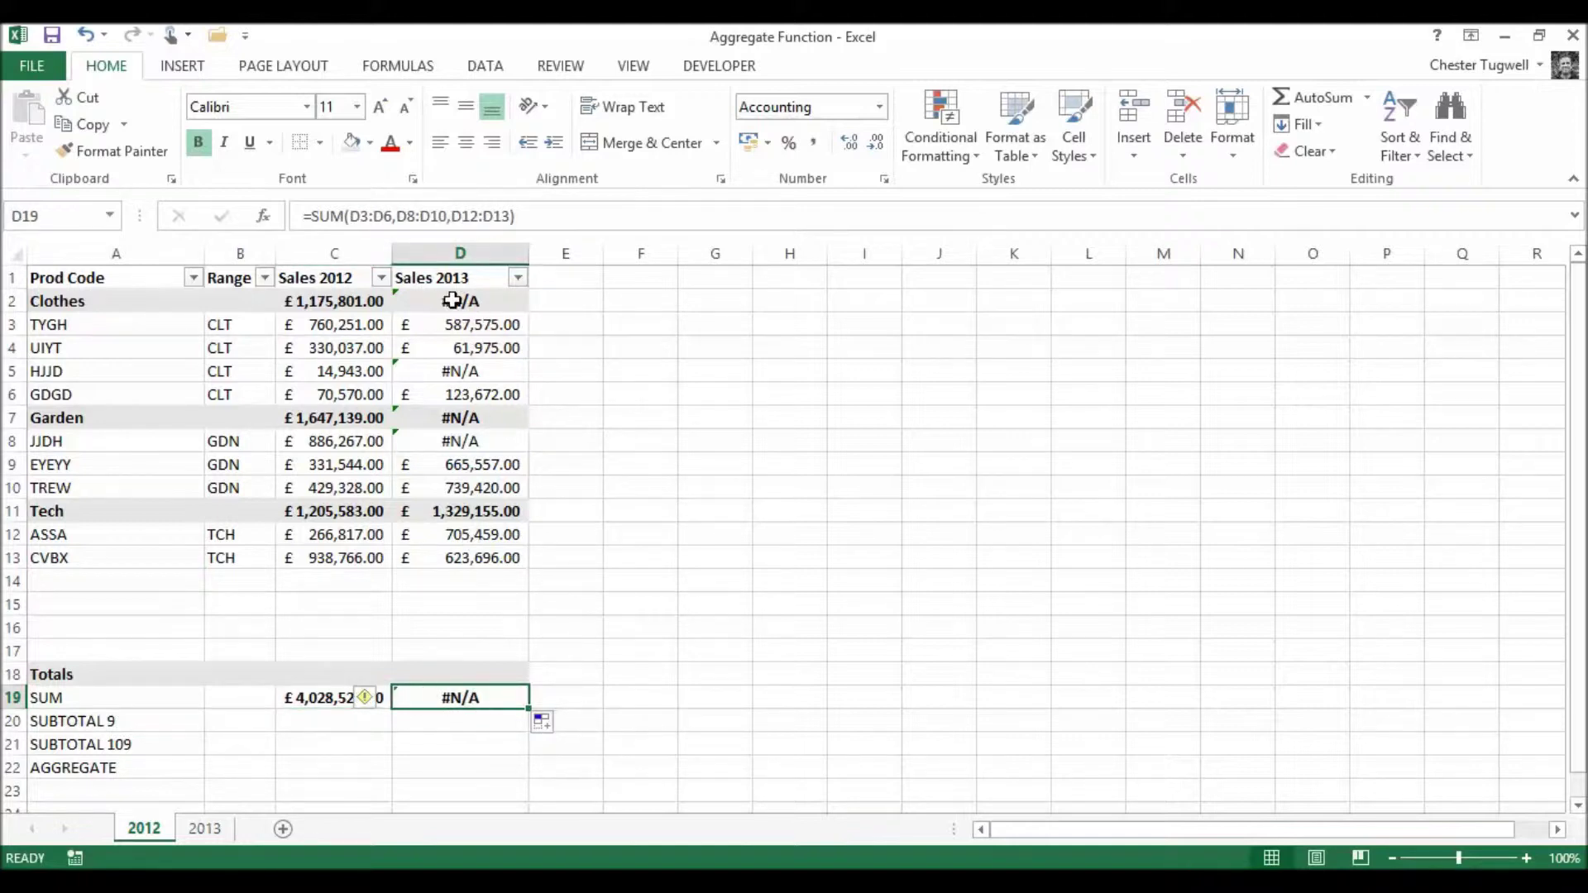
click(322, 723)
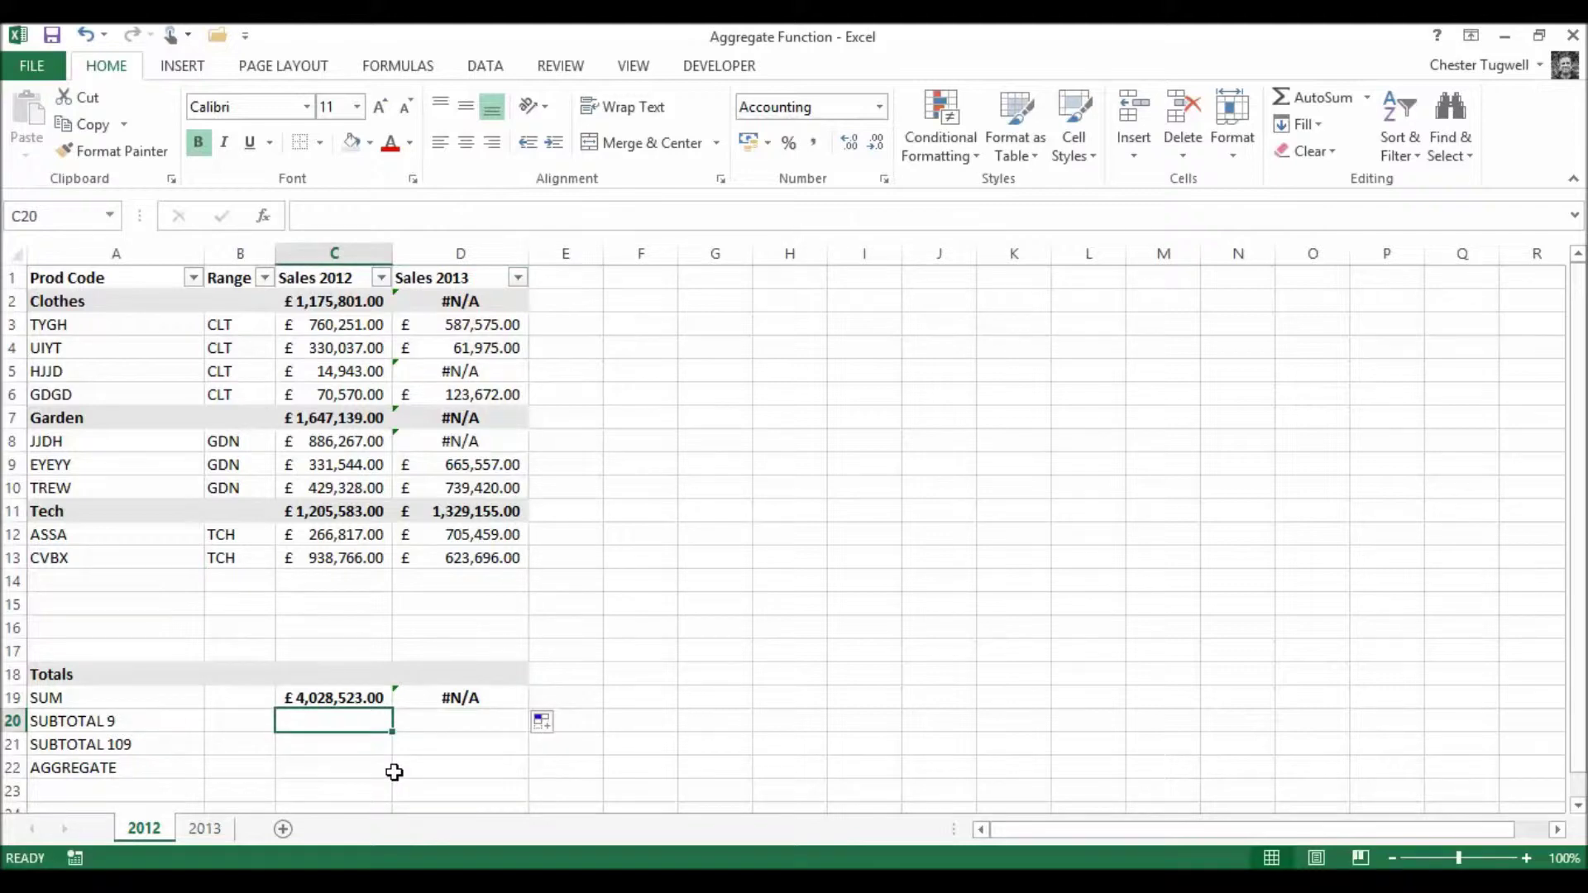
Enter =SUBTOTAL(9,C2:C13) in C20, returning £4,028,523.00
text(=sub)
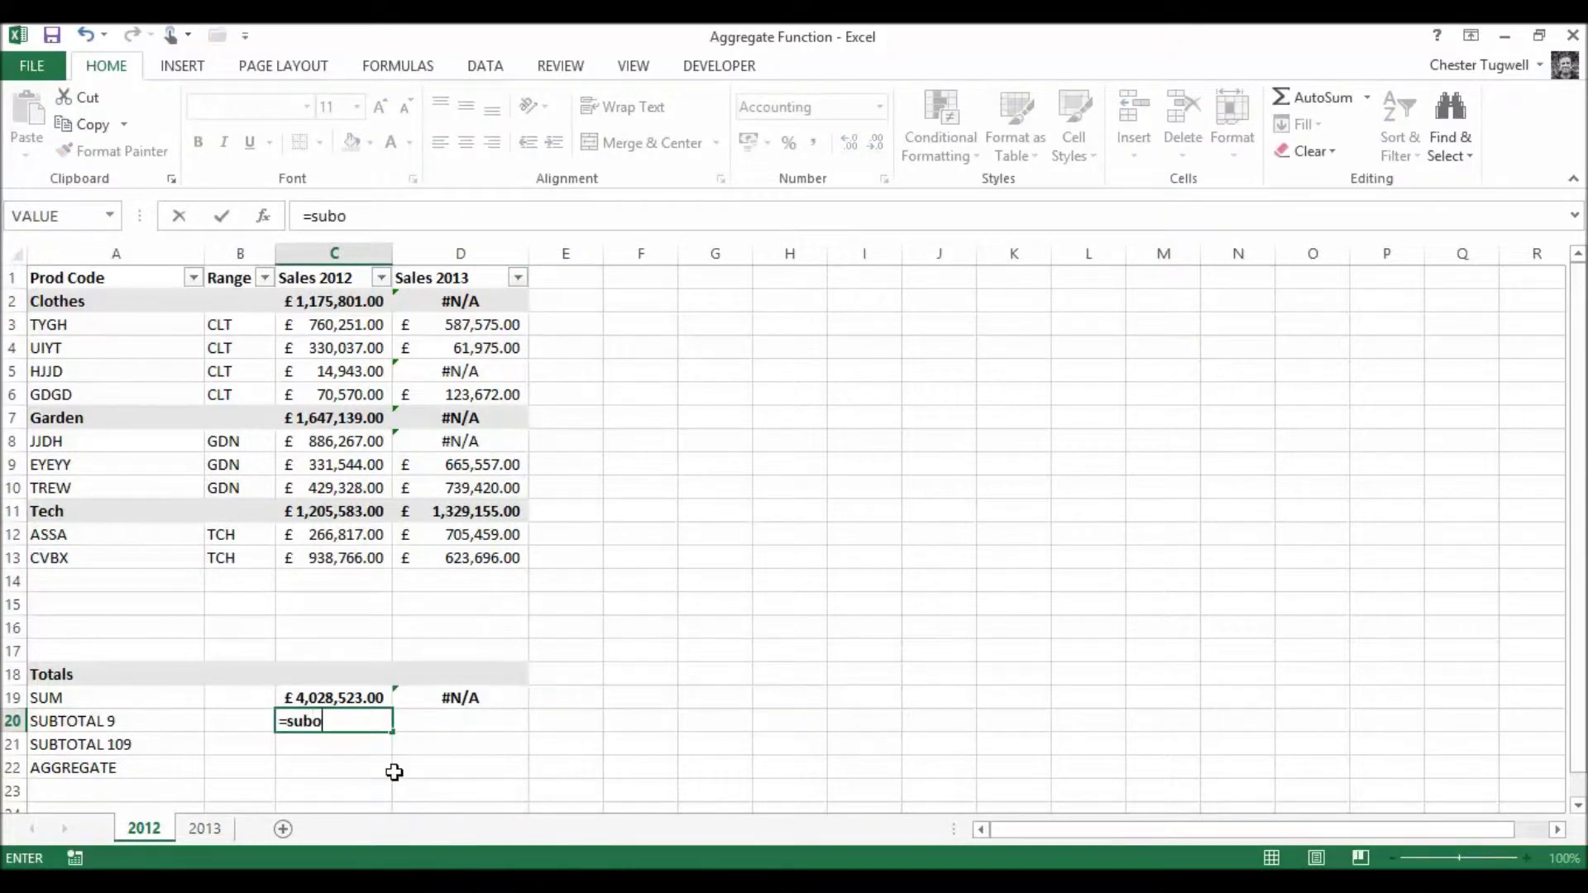
text(total()
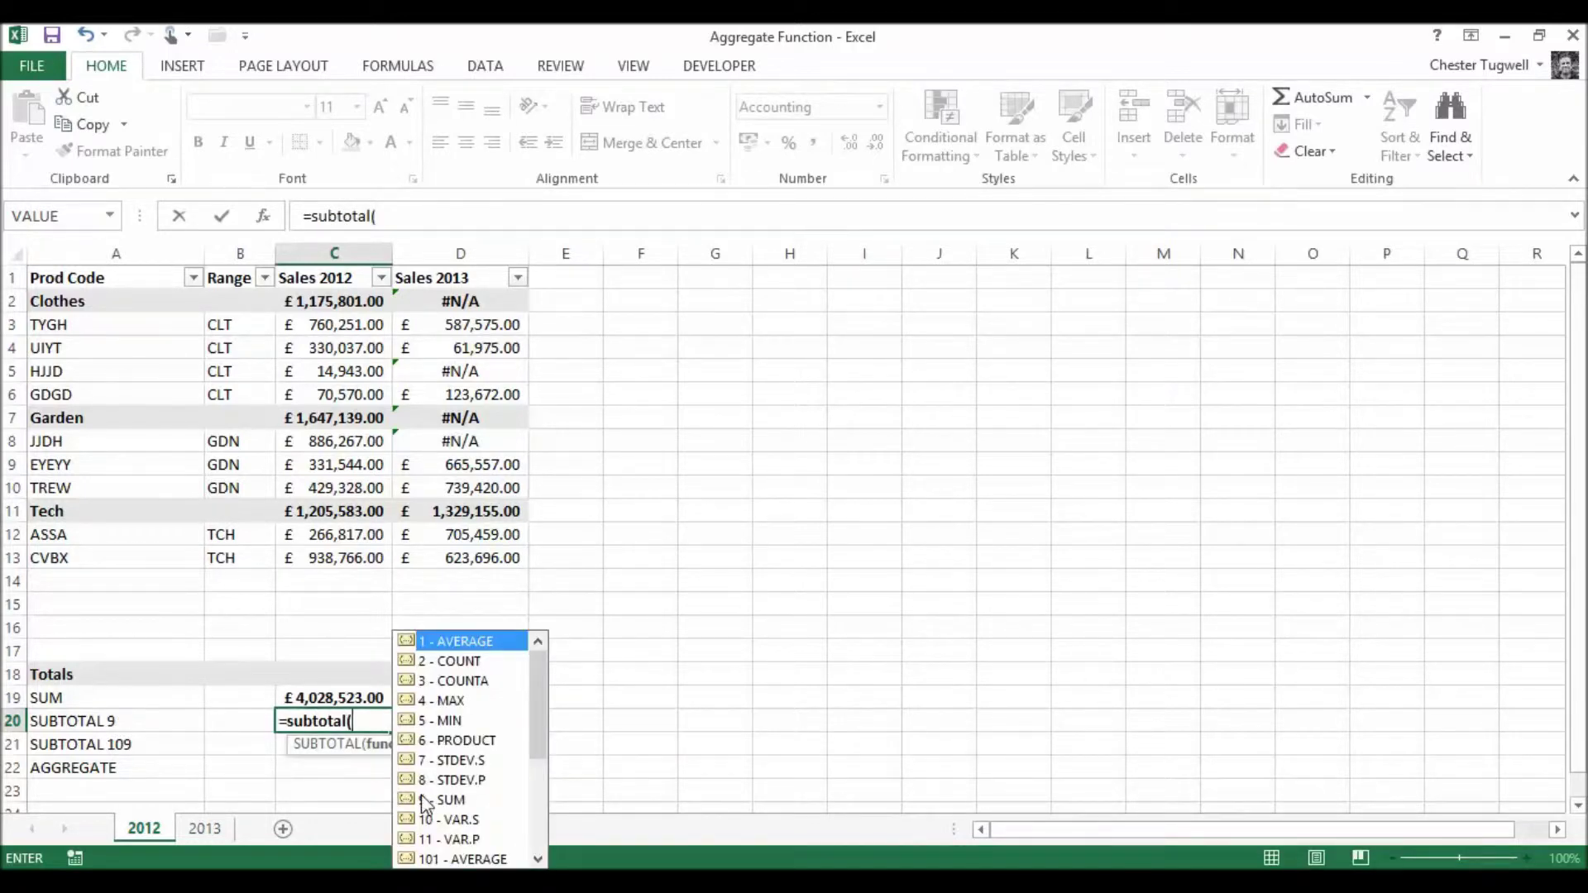
scroll(533, 757, down, 2)
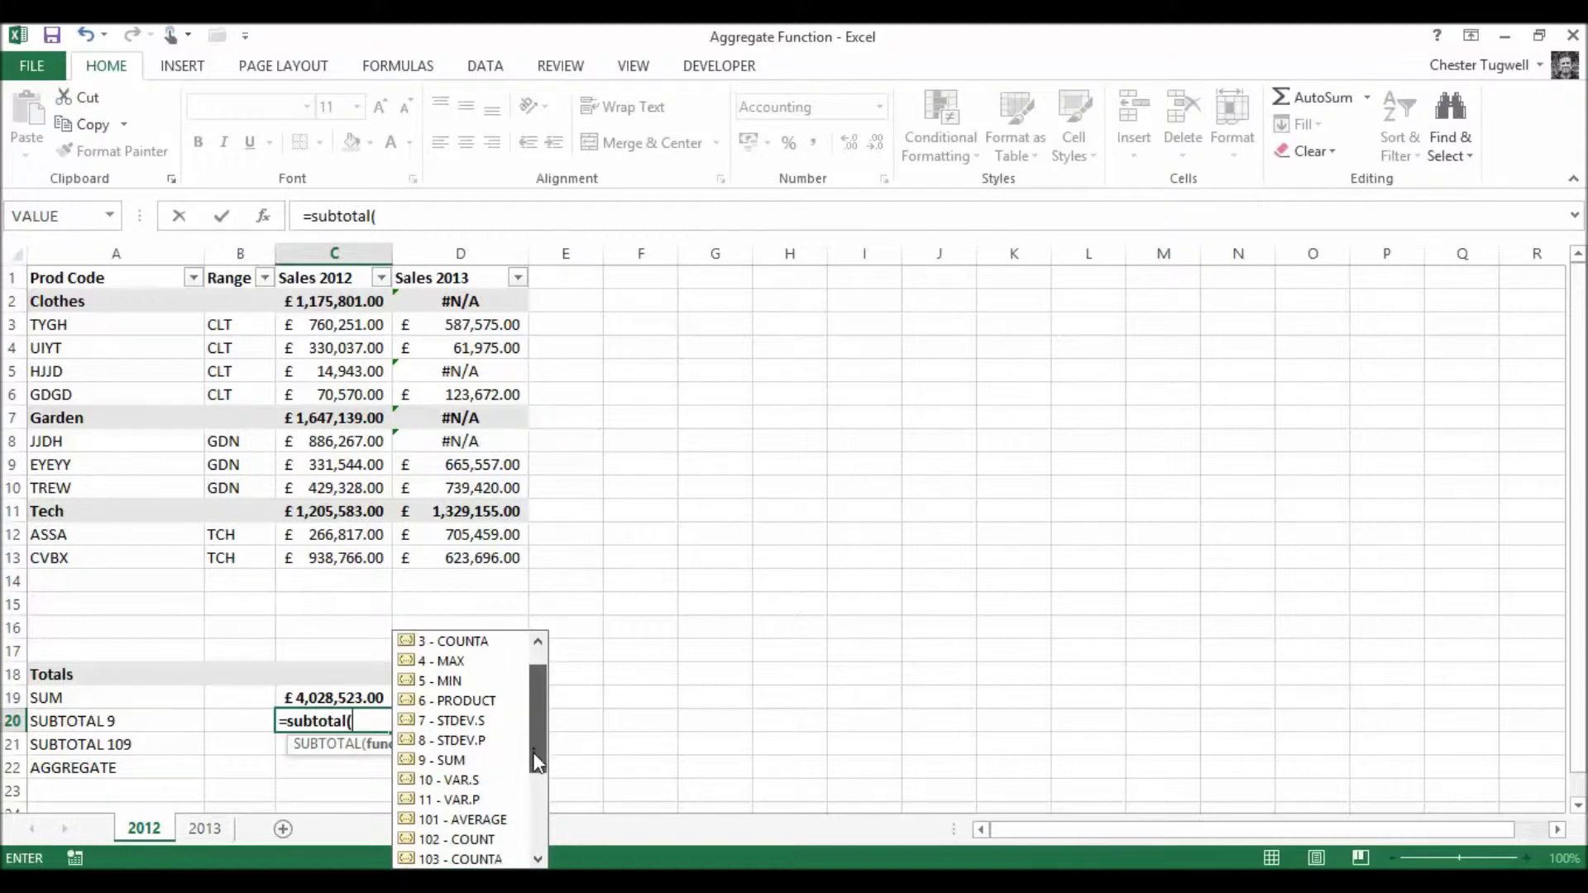
double_click(414, 760)
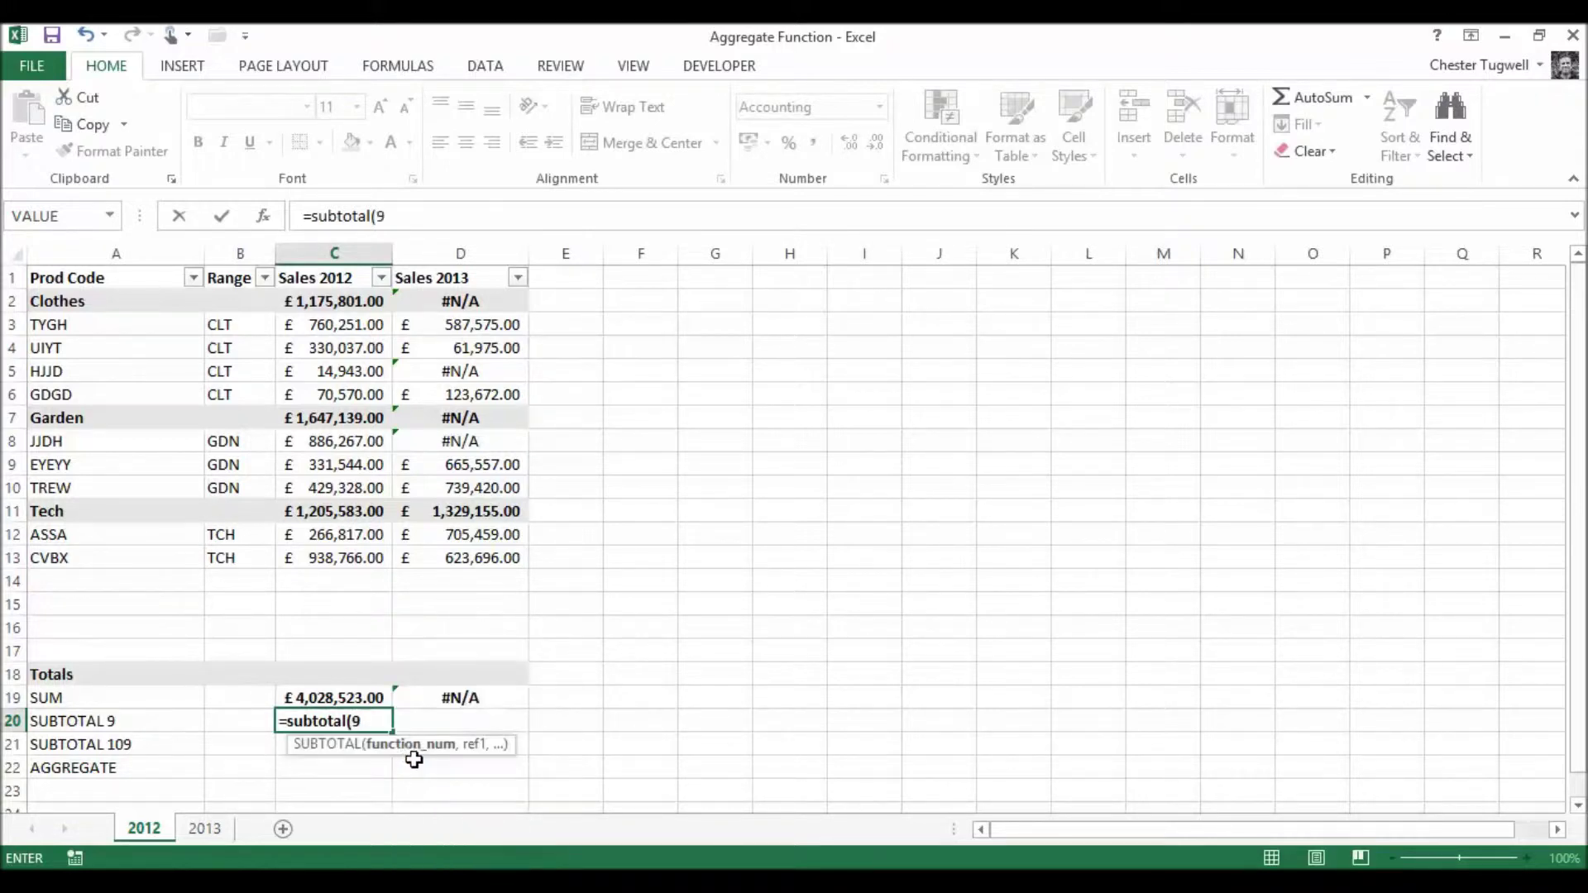
text(,)
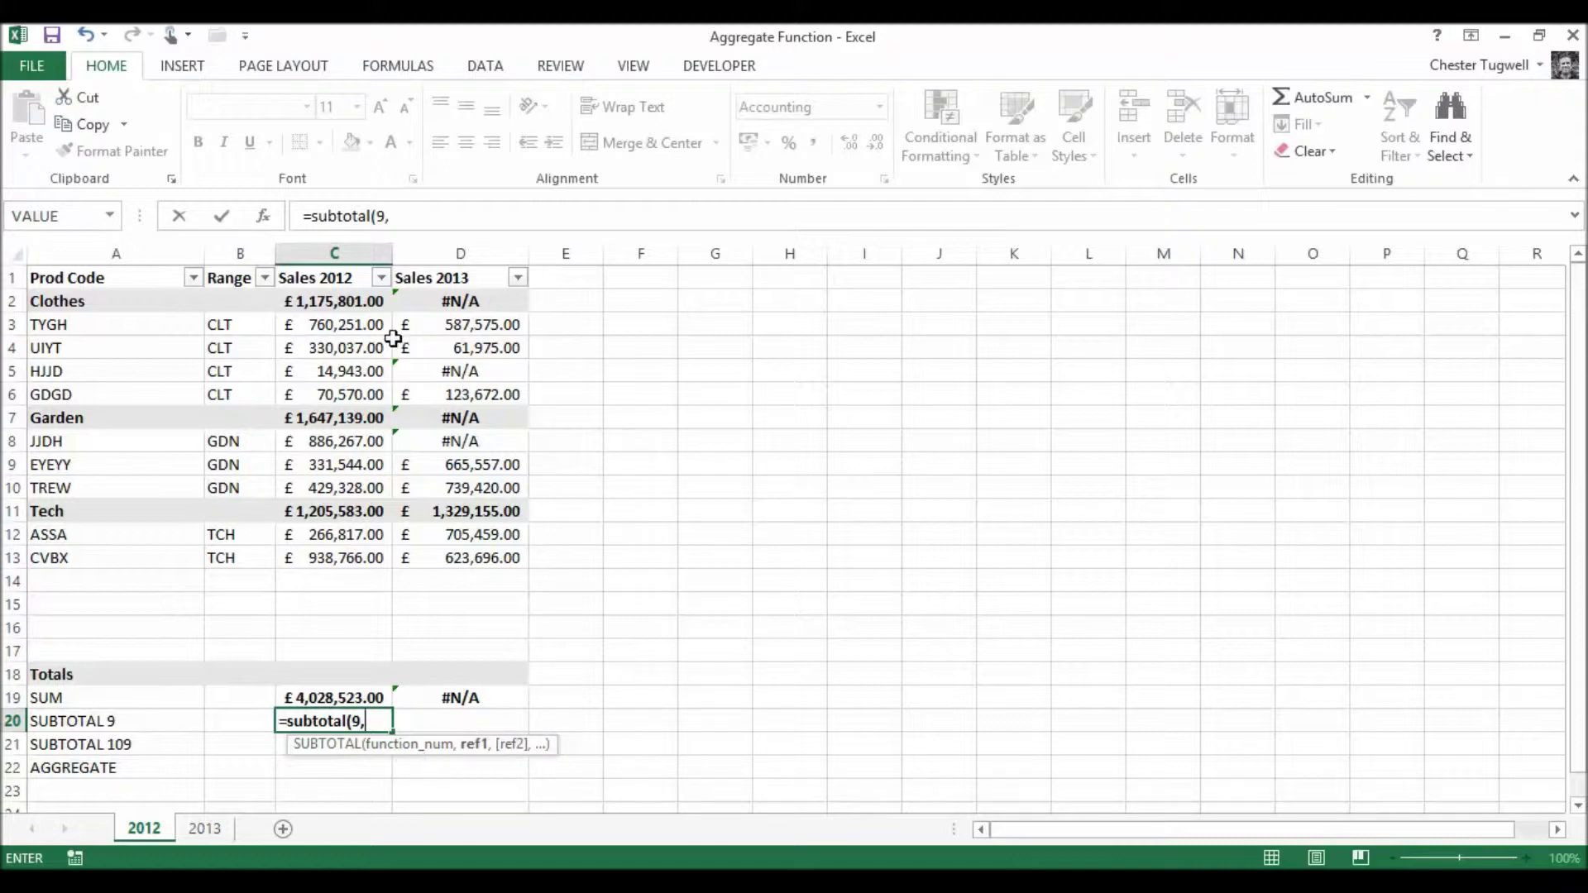
drag(355, 301, 372, 558)
key(Return)
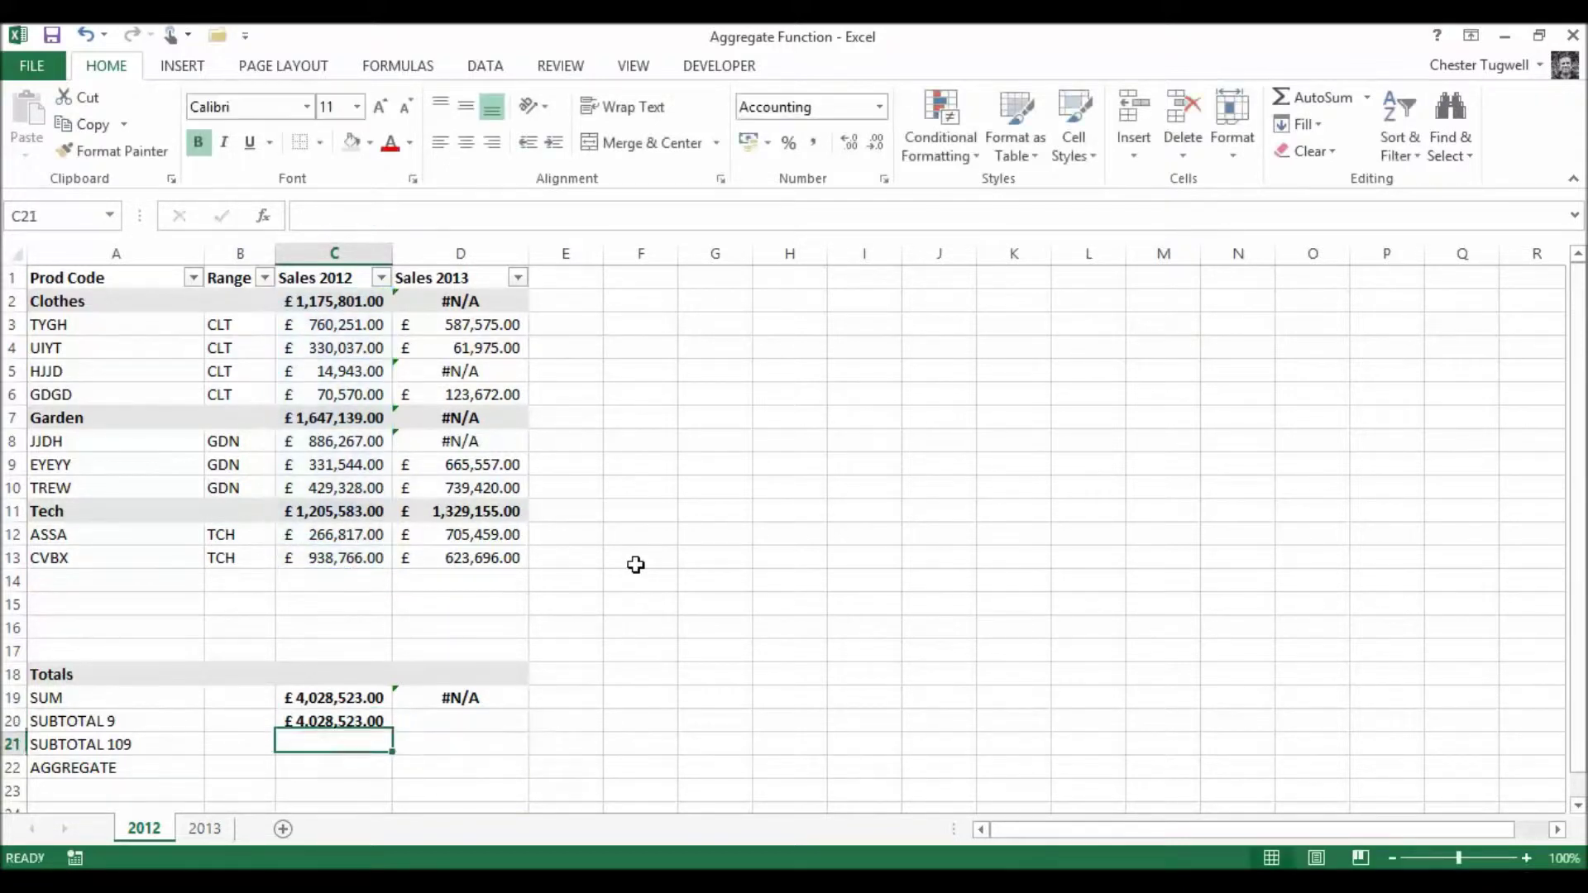
Compare C20 with the Clothes, Garden and Tech subtotal formulas in C2, C7 and C11
click(338, 725)
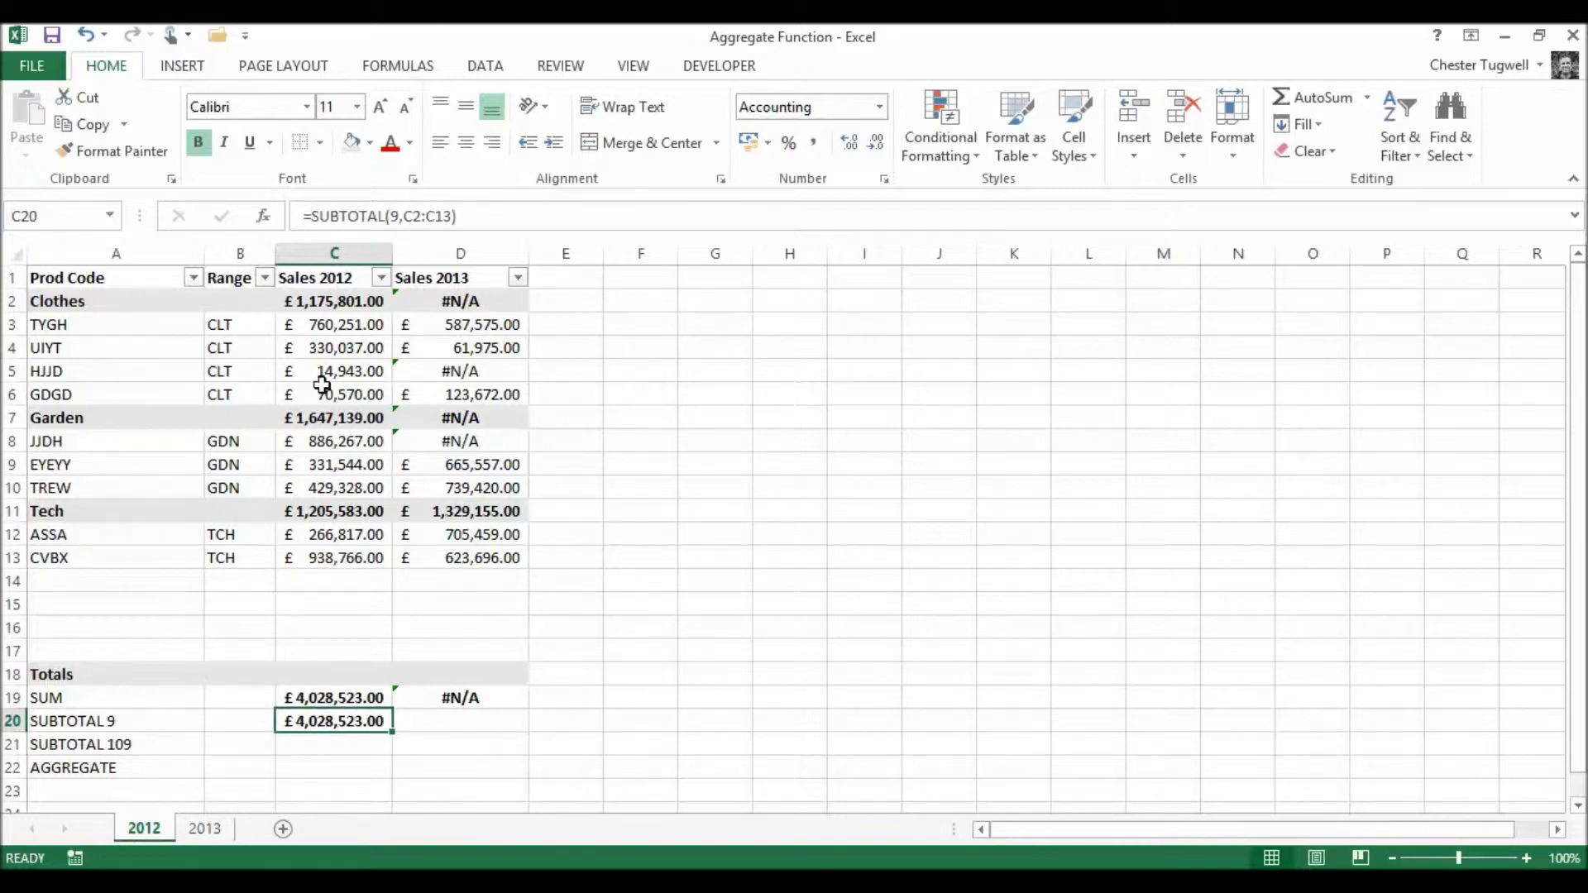
click(330, 299)
click(327, 415)
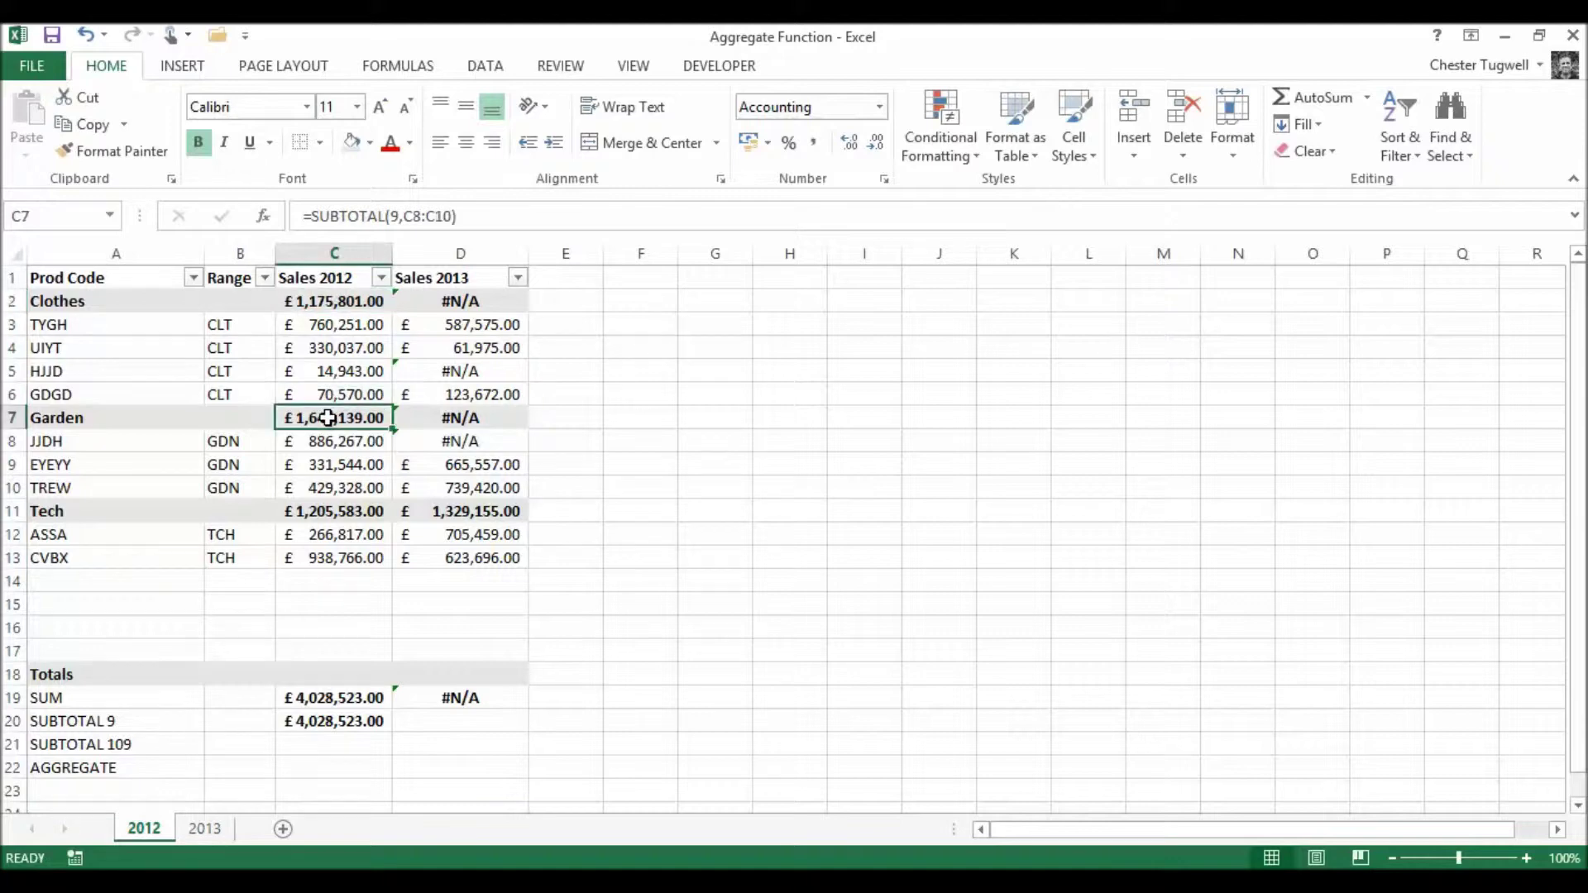
click(334, 512)
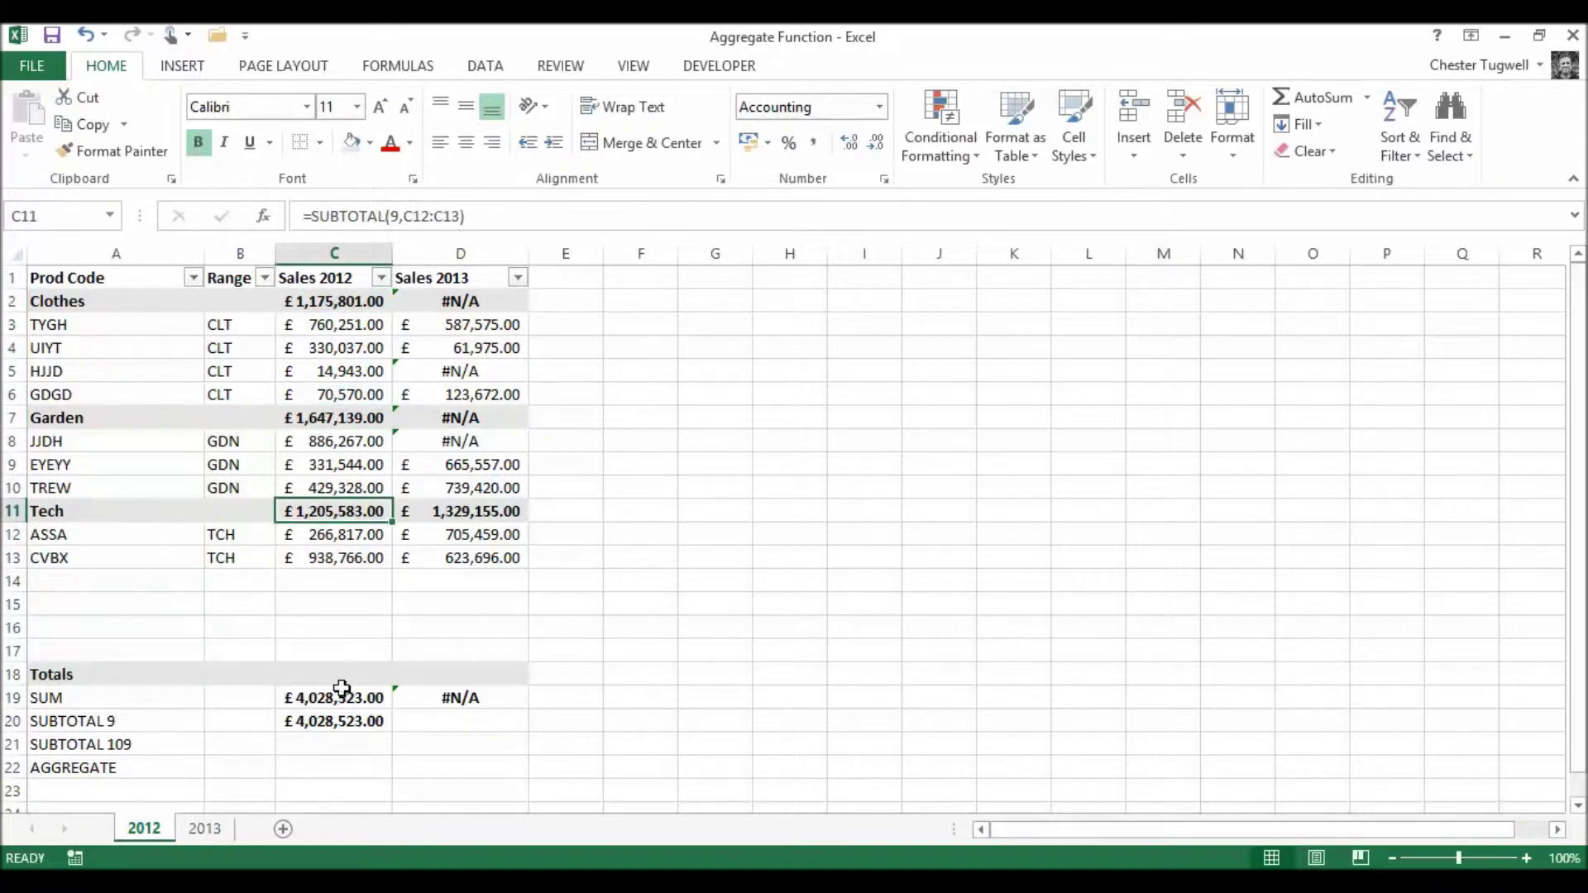
click(343, 744)
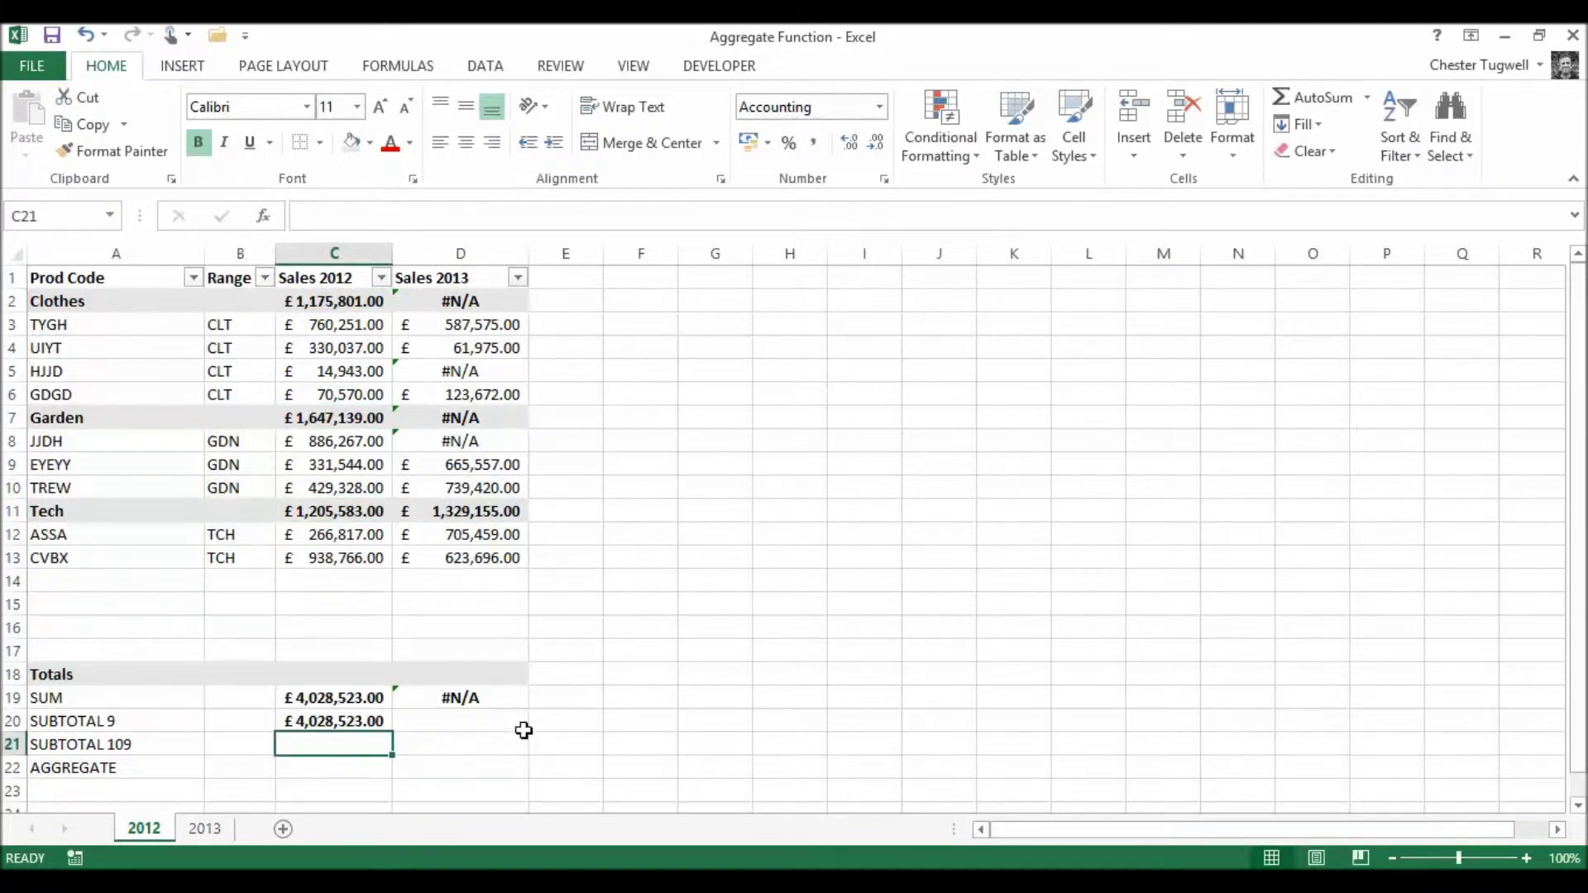
Enter =SUBTOTAL(109,C2:C13) in C21, also giving £4,028,523.00
text(=s)
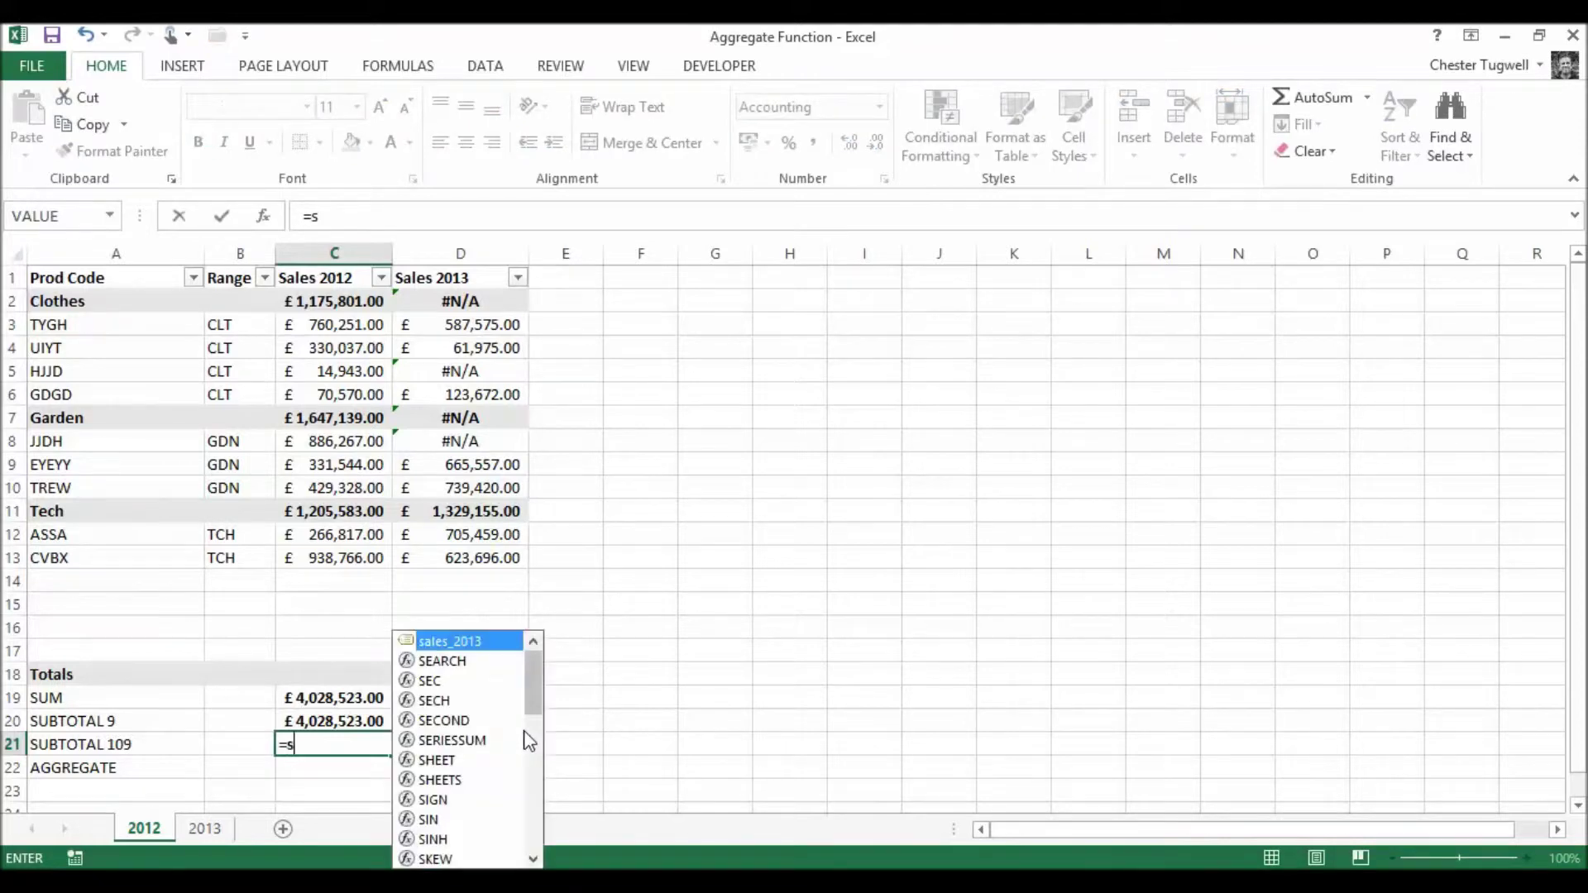
text(ub)
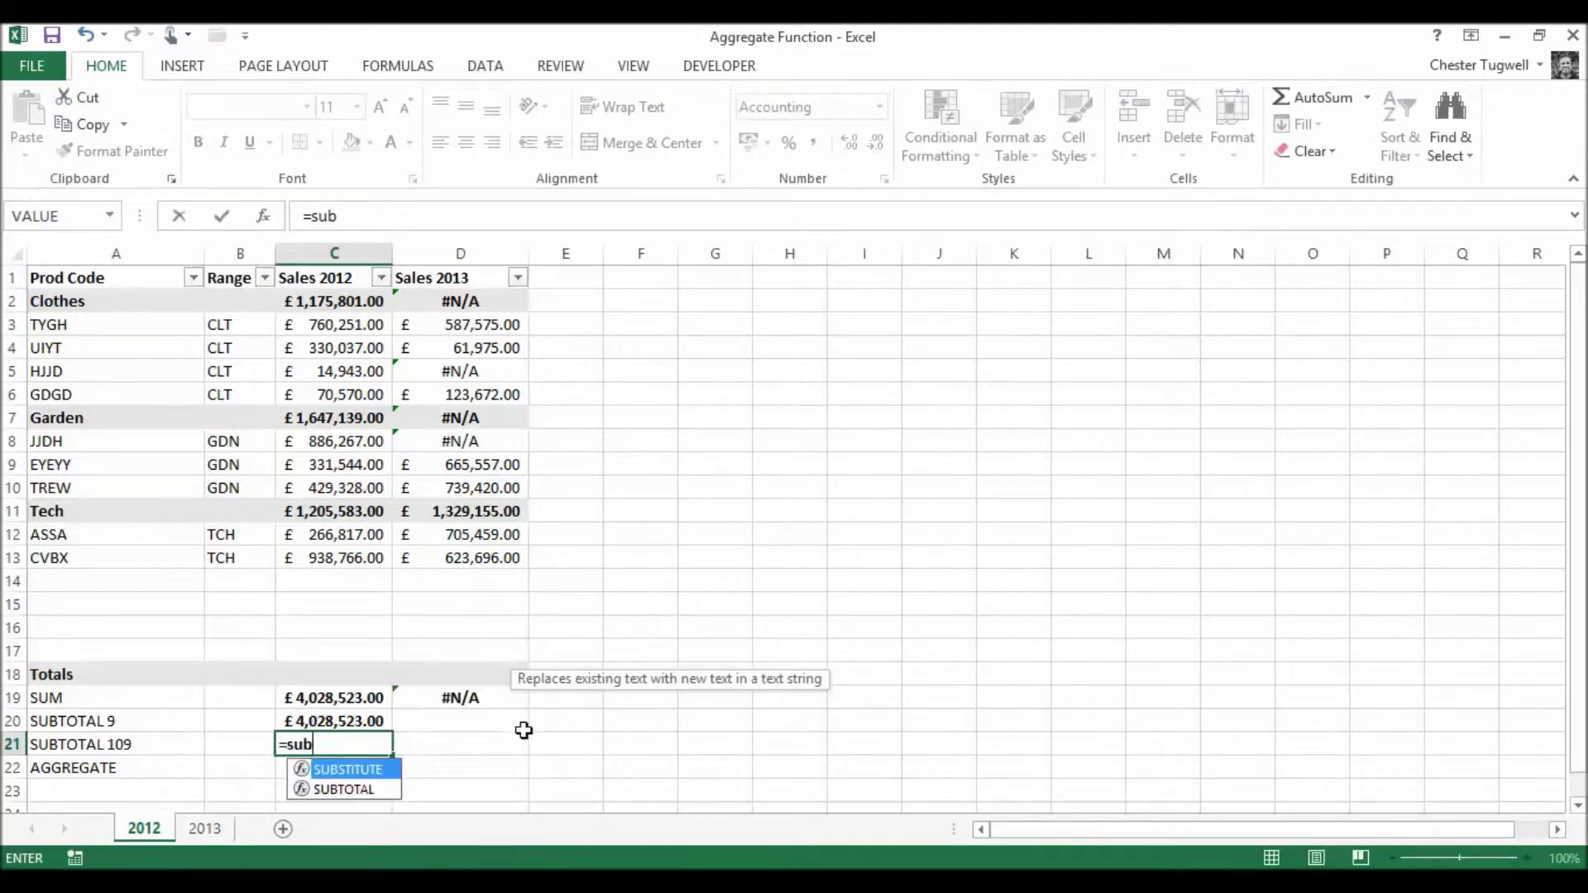
double_click(354, 787)
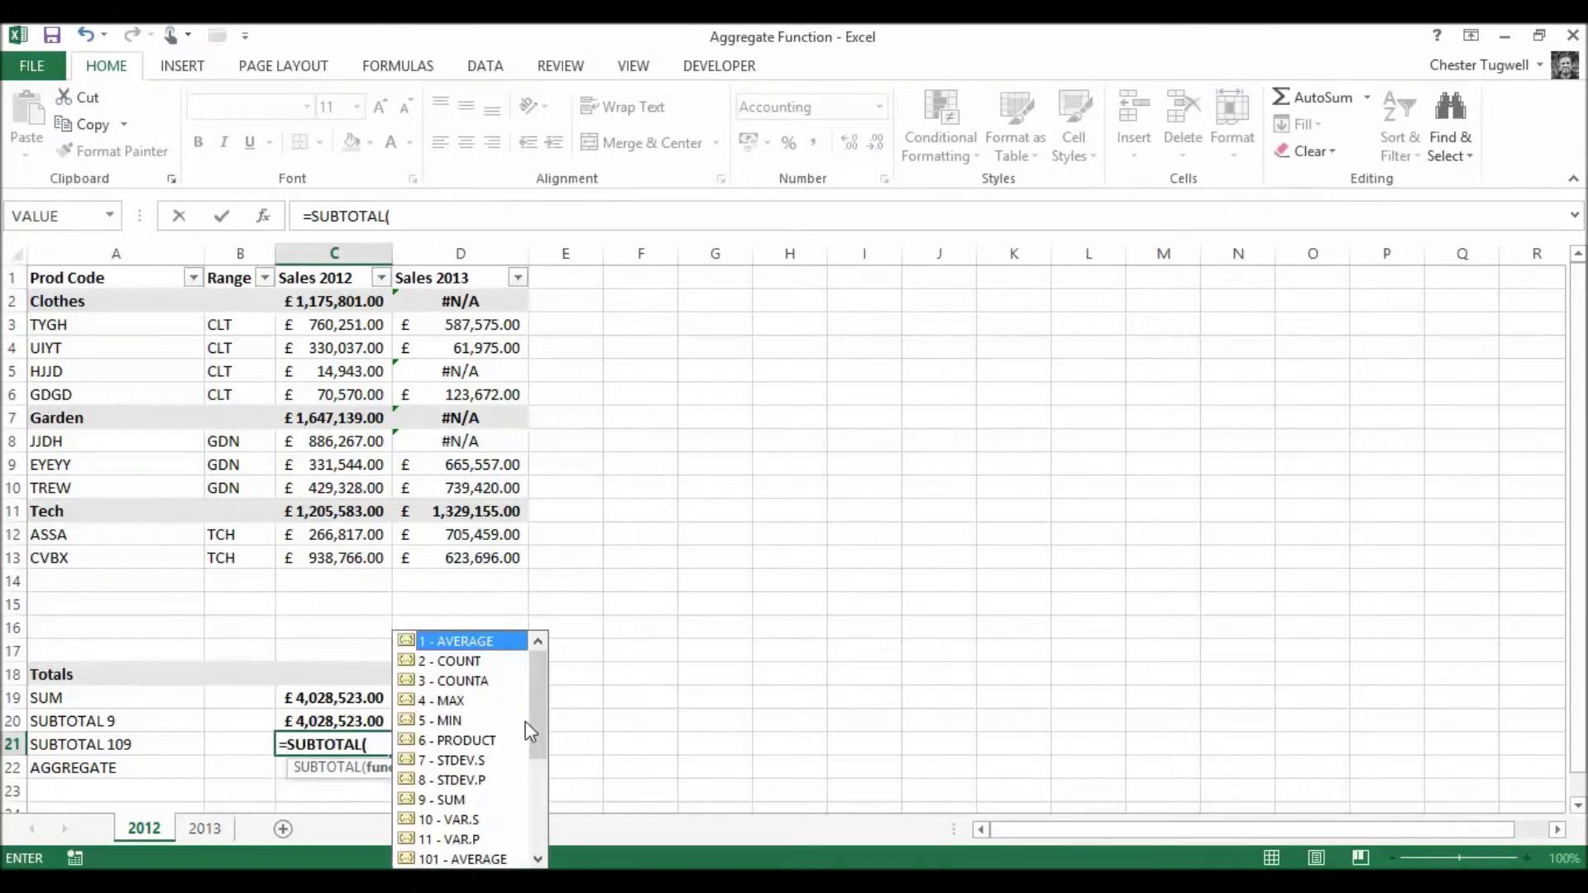
drag(526, 723, 460, 857)
double_click(458, 853)
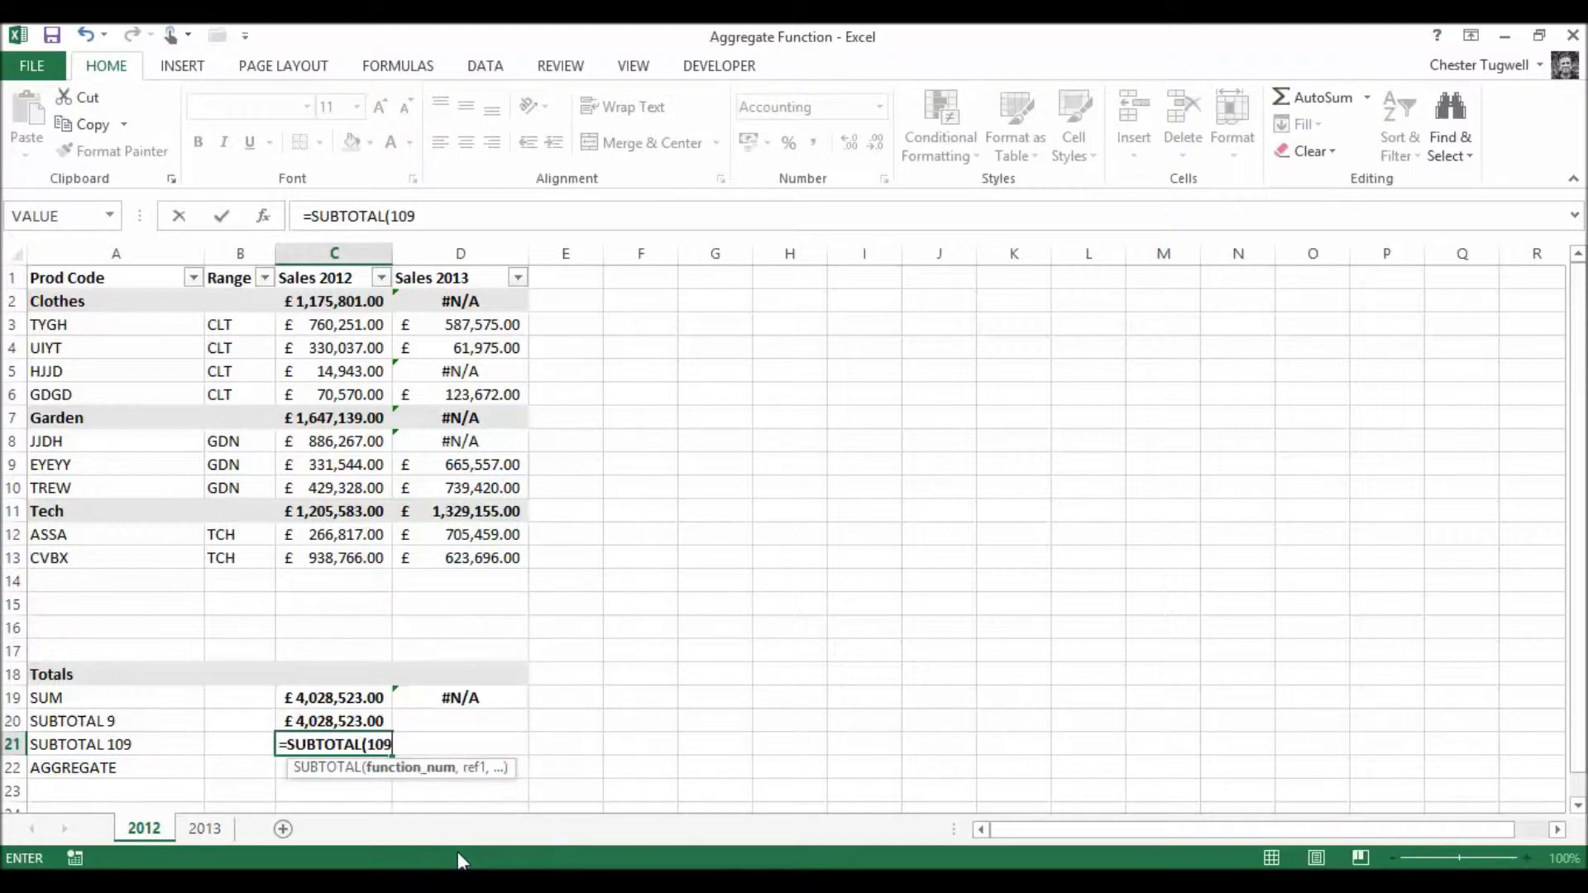
text(,)
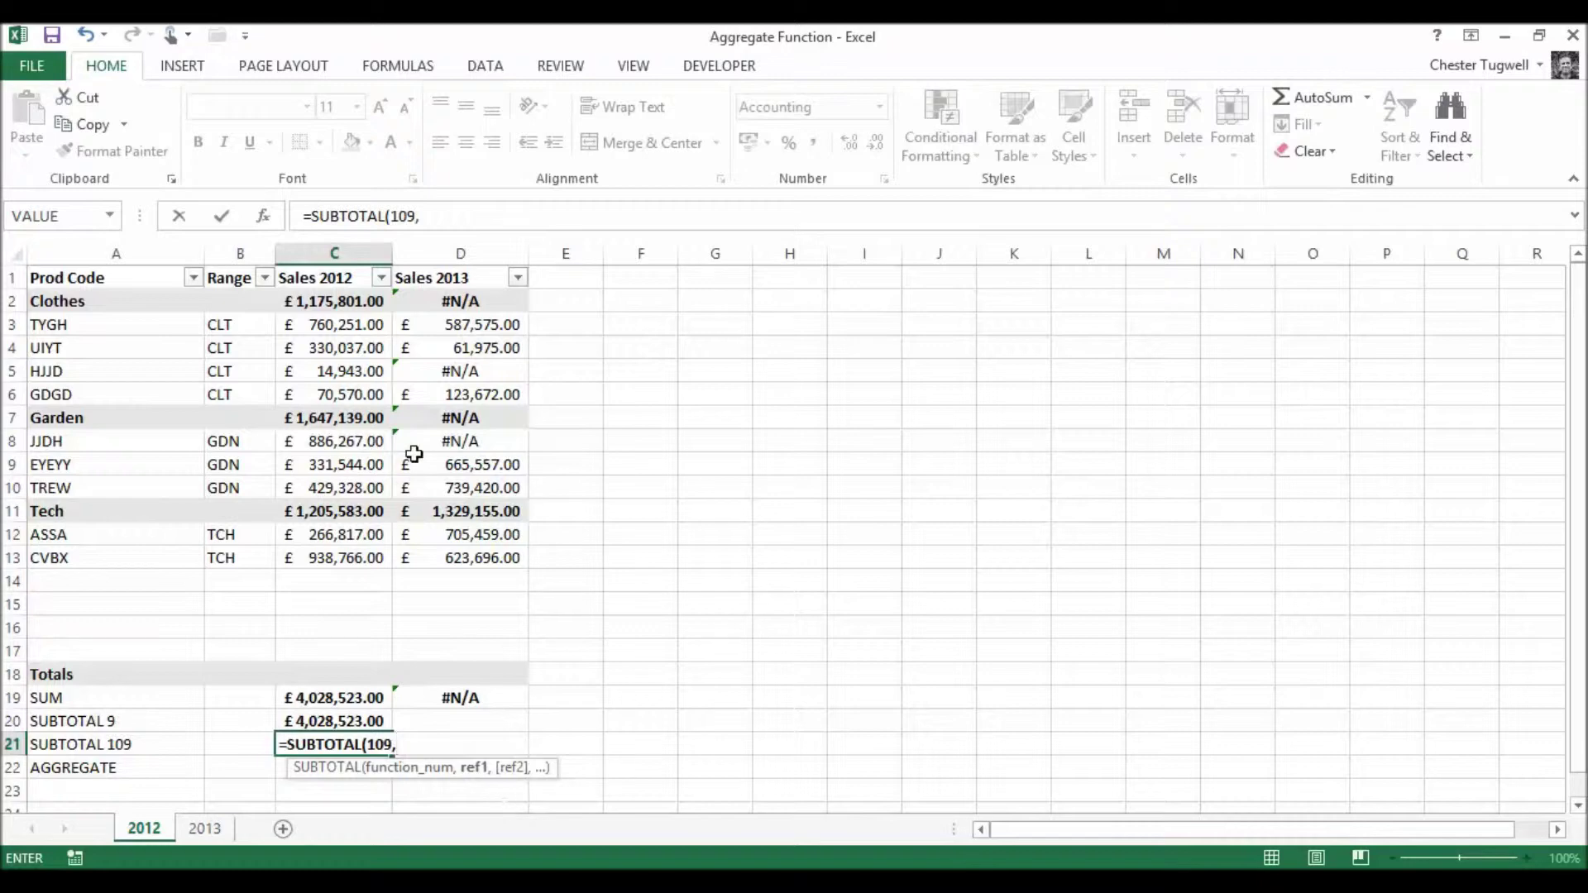
drag(331, 301, 356, 565)
text())
key(Return)
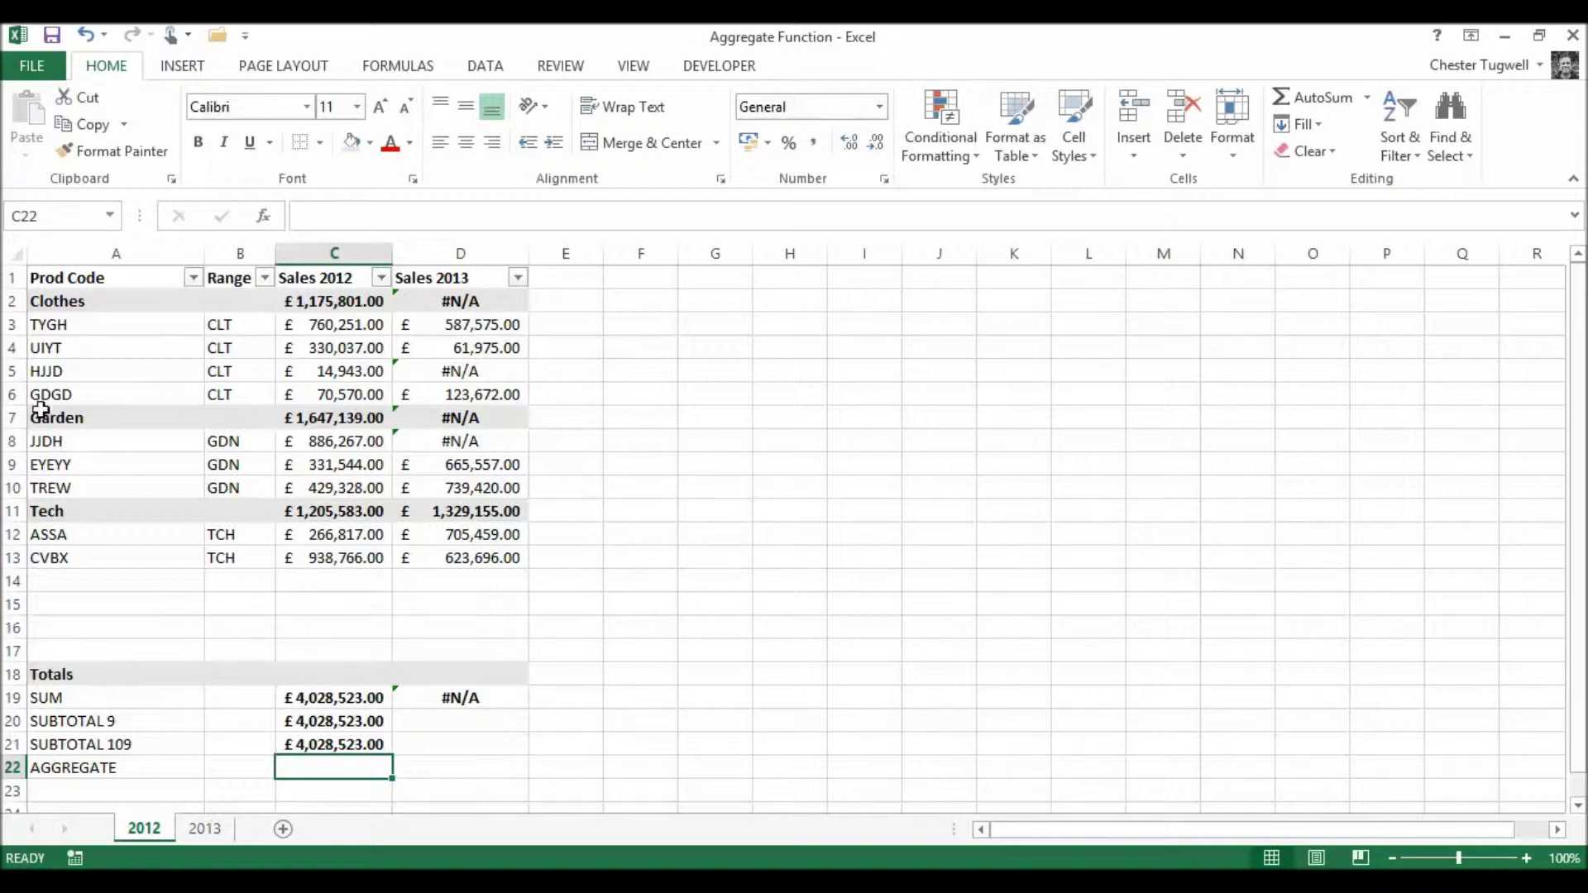
right_click(10, 394)
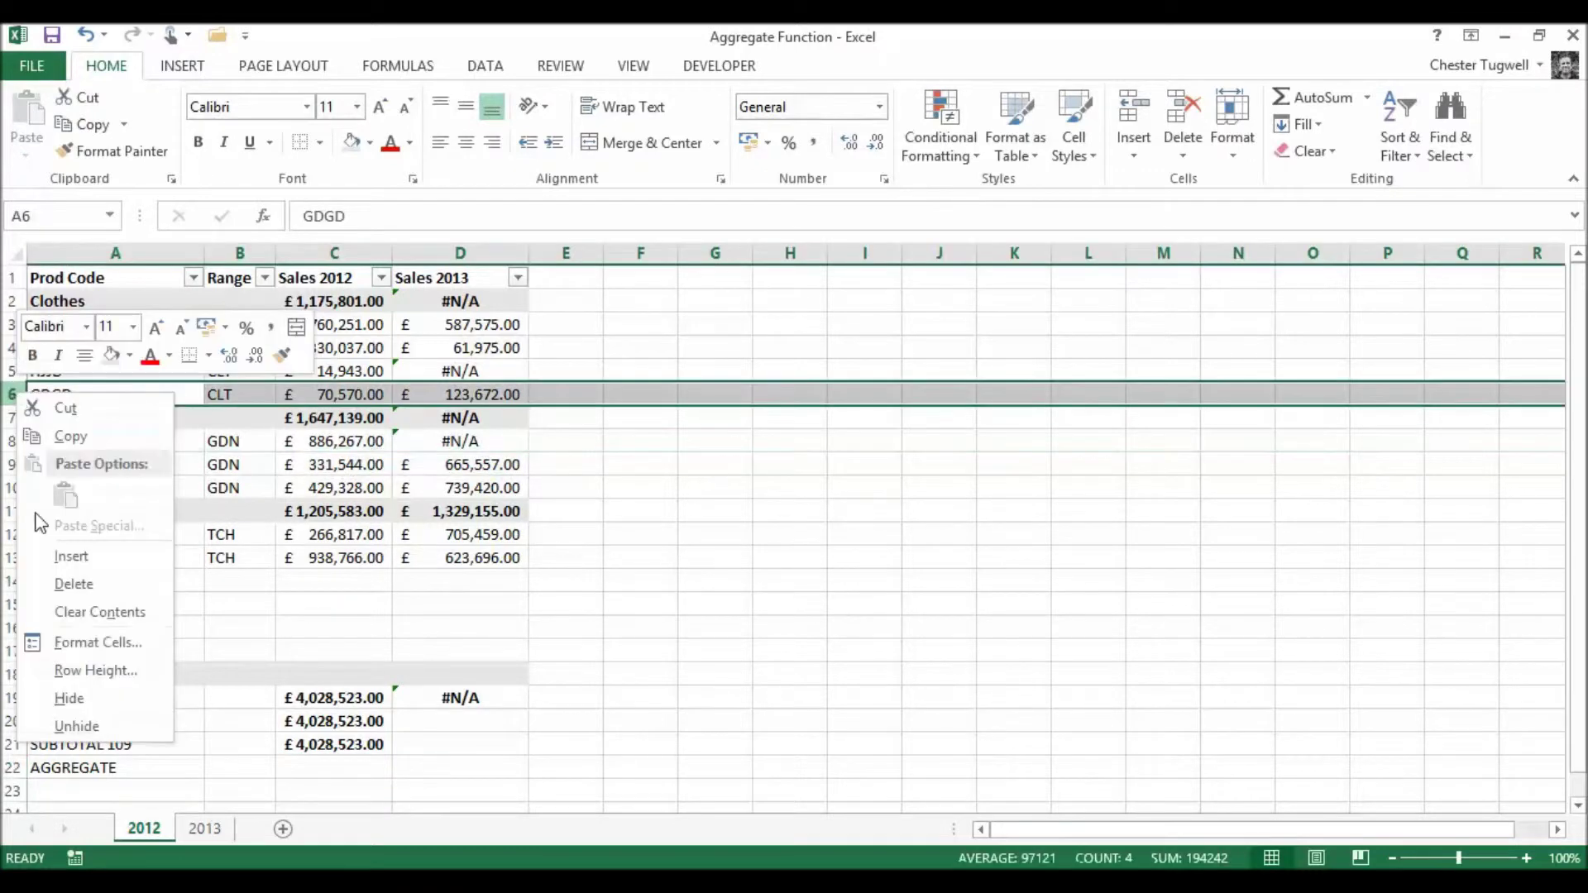
click(68, 699)
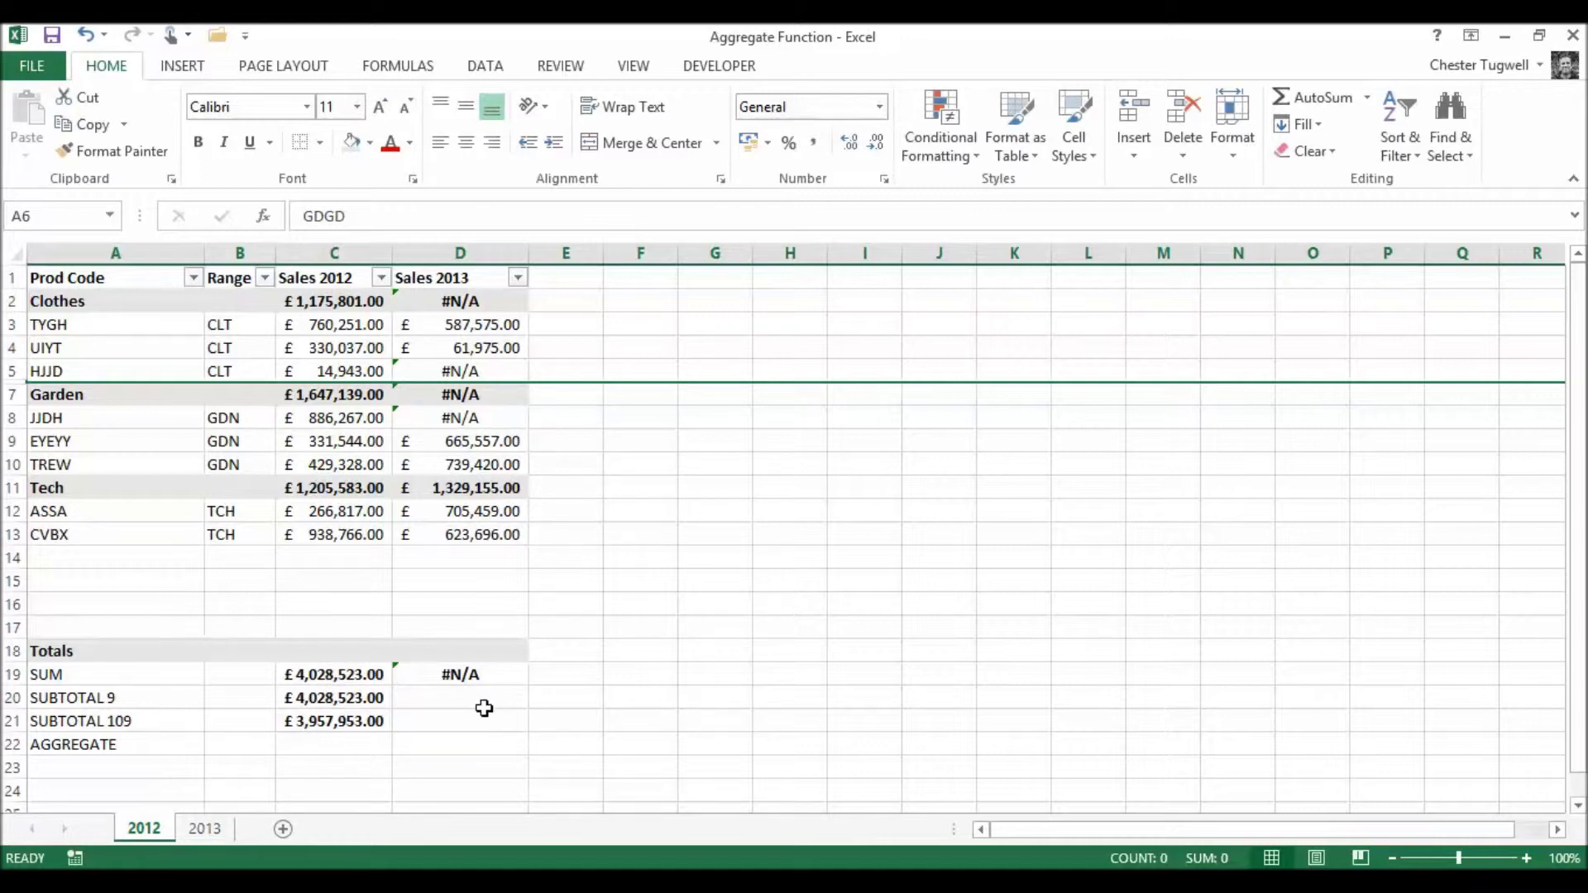
key(ctrl+z)
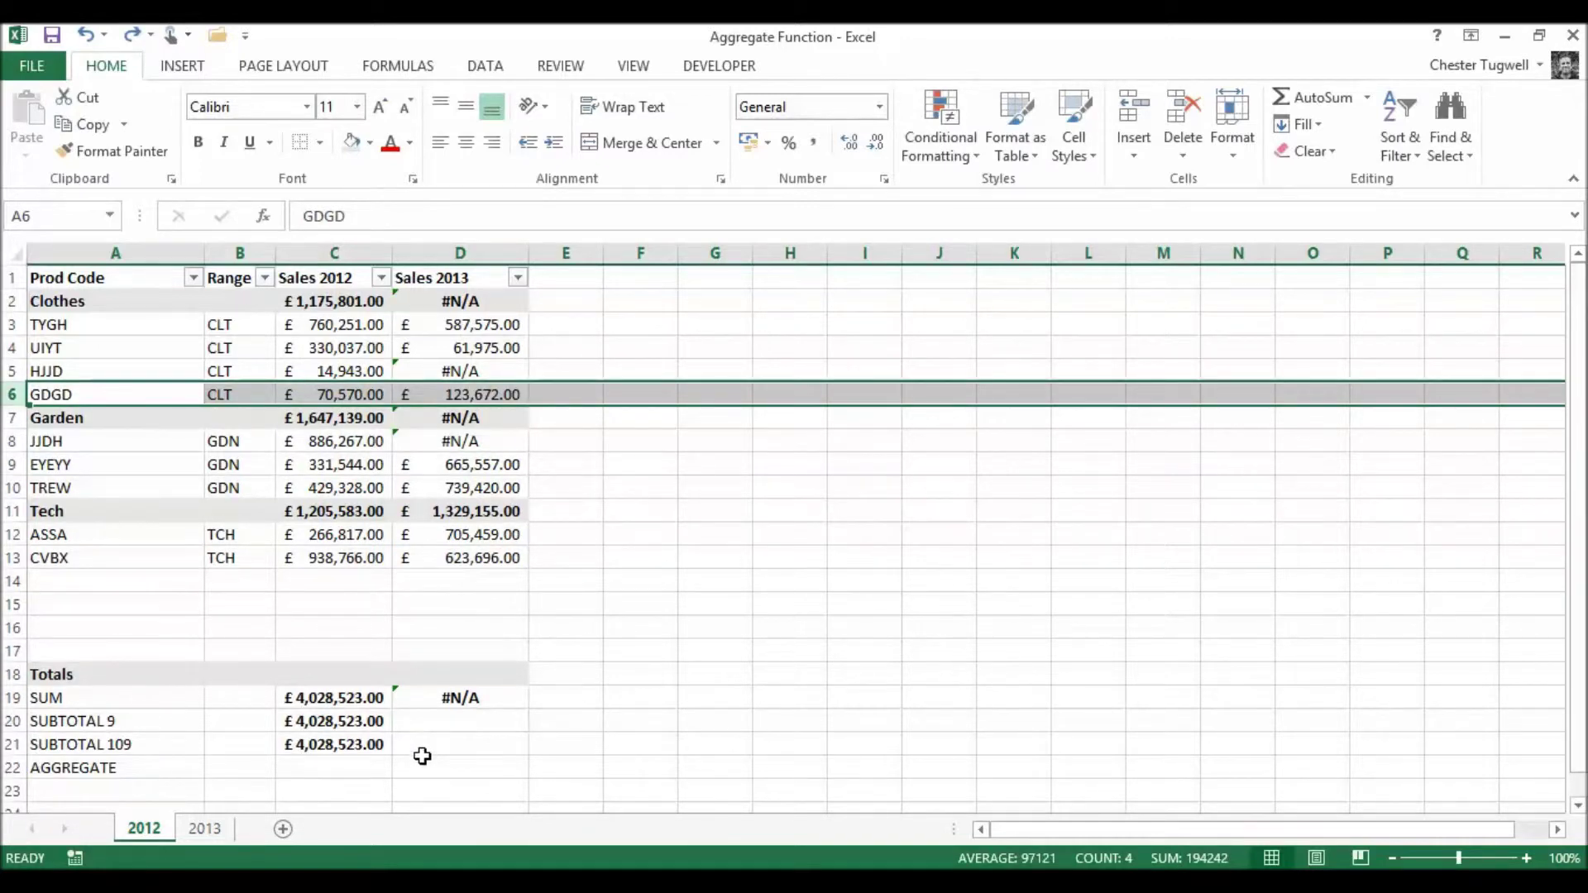
drag(364, 723, 501, 750)
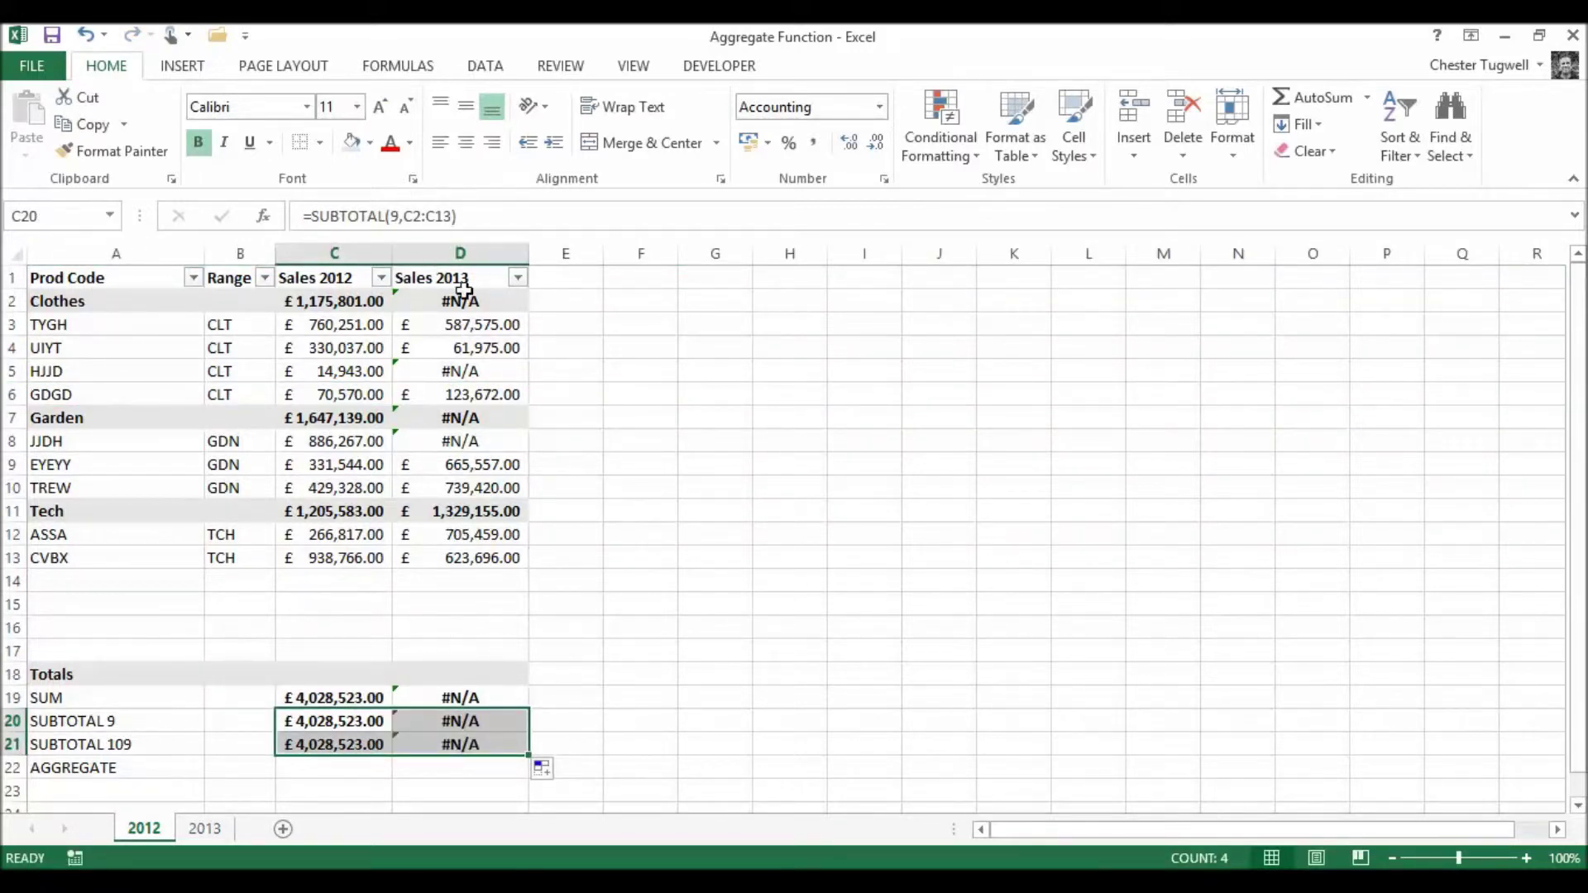
Deselect the copied SUBTOTAL totals in D20:D21, which show #N/A
click(713, 588)
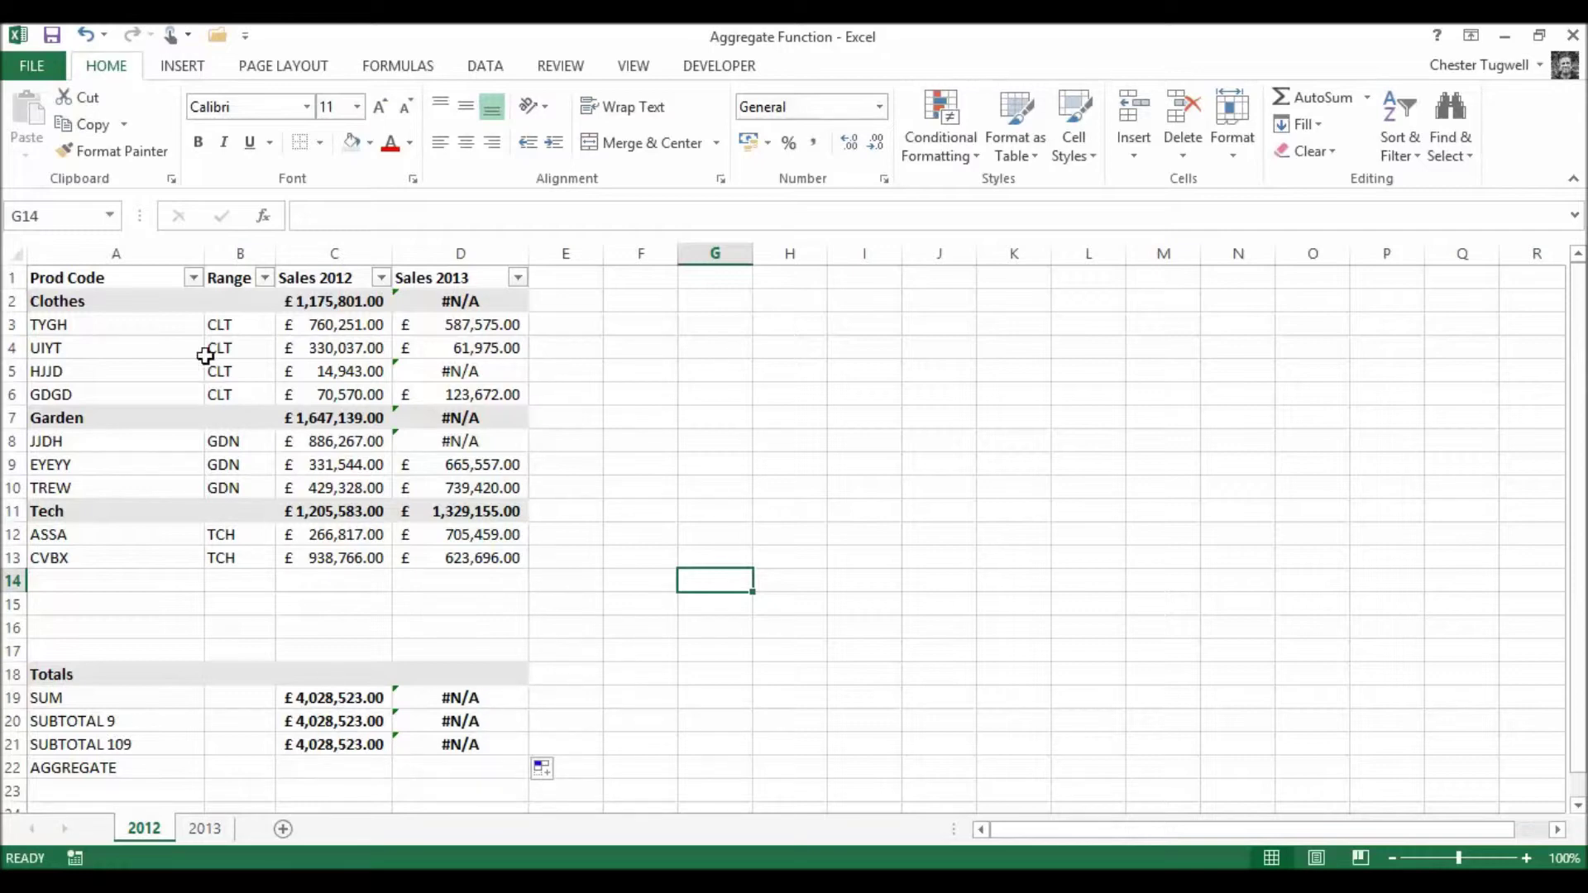
click(264, 281)
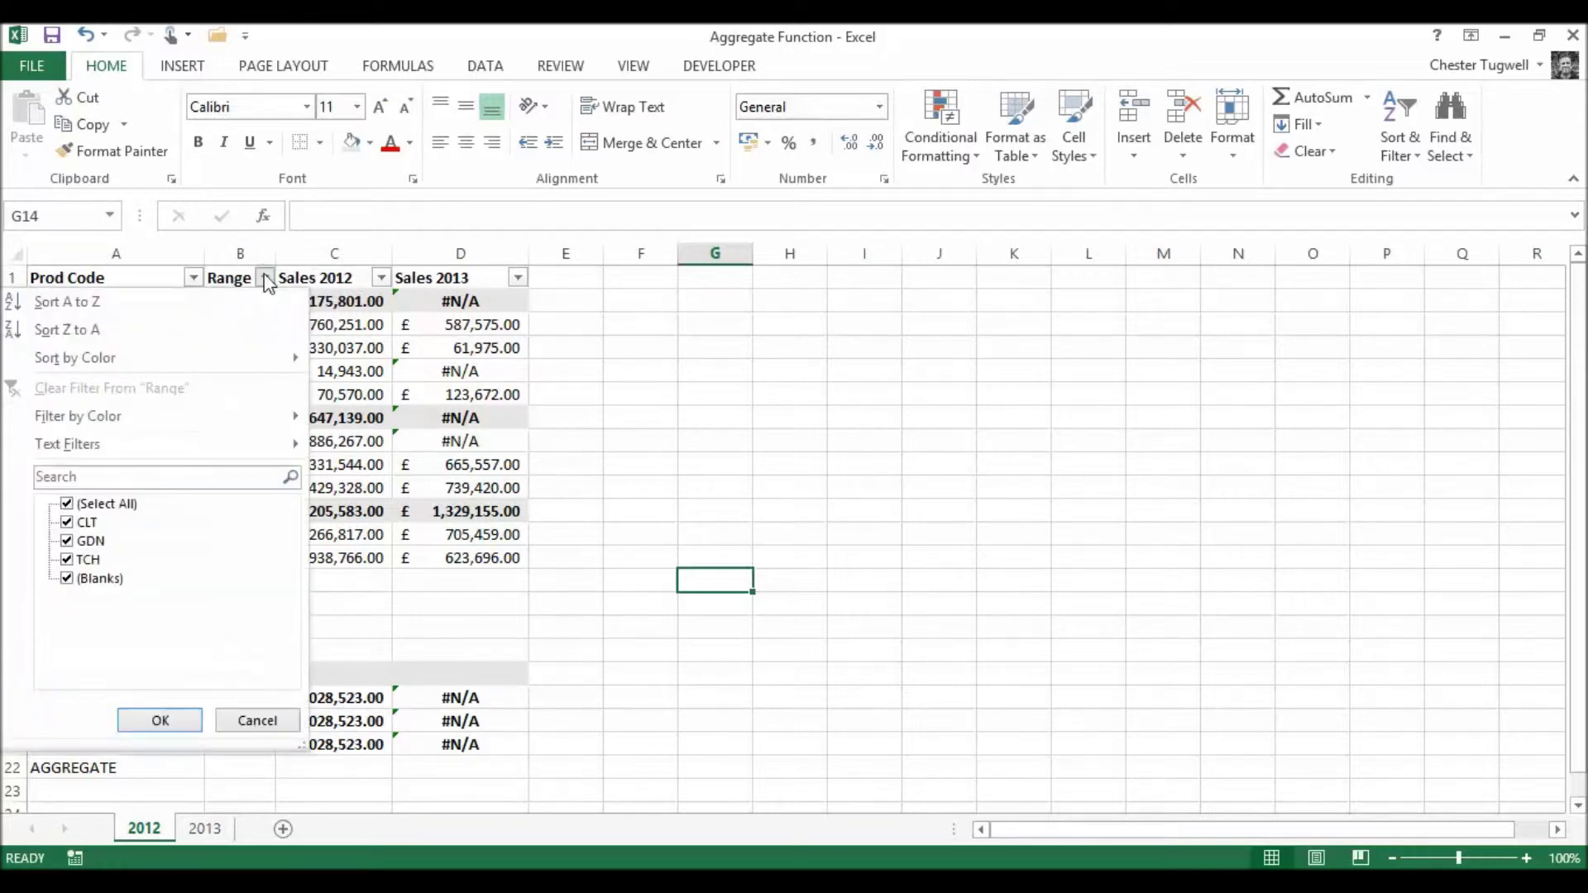
click(67, 504)
click(68, 542)
click(157, 720)
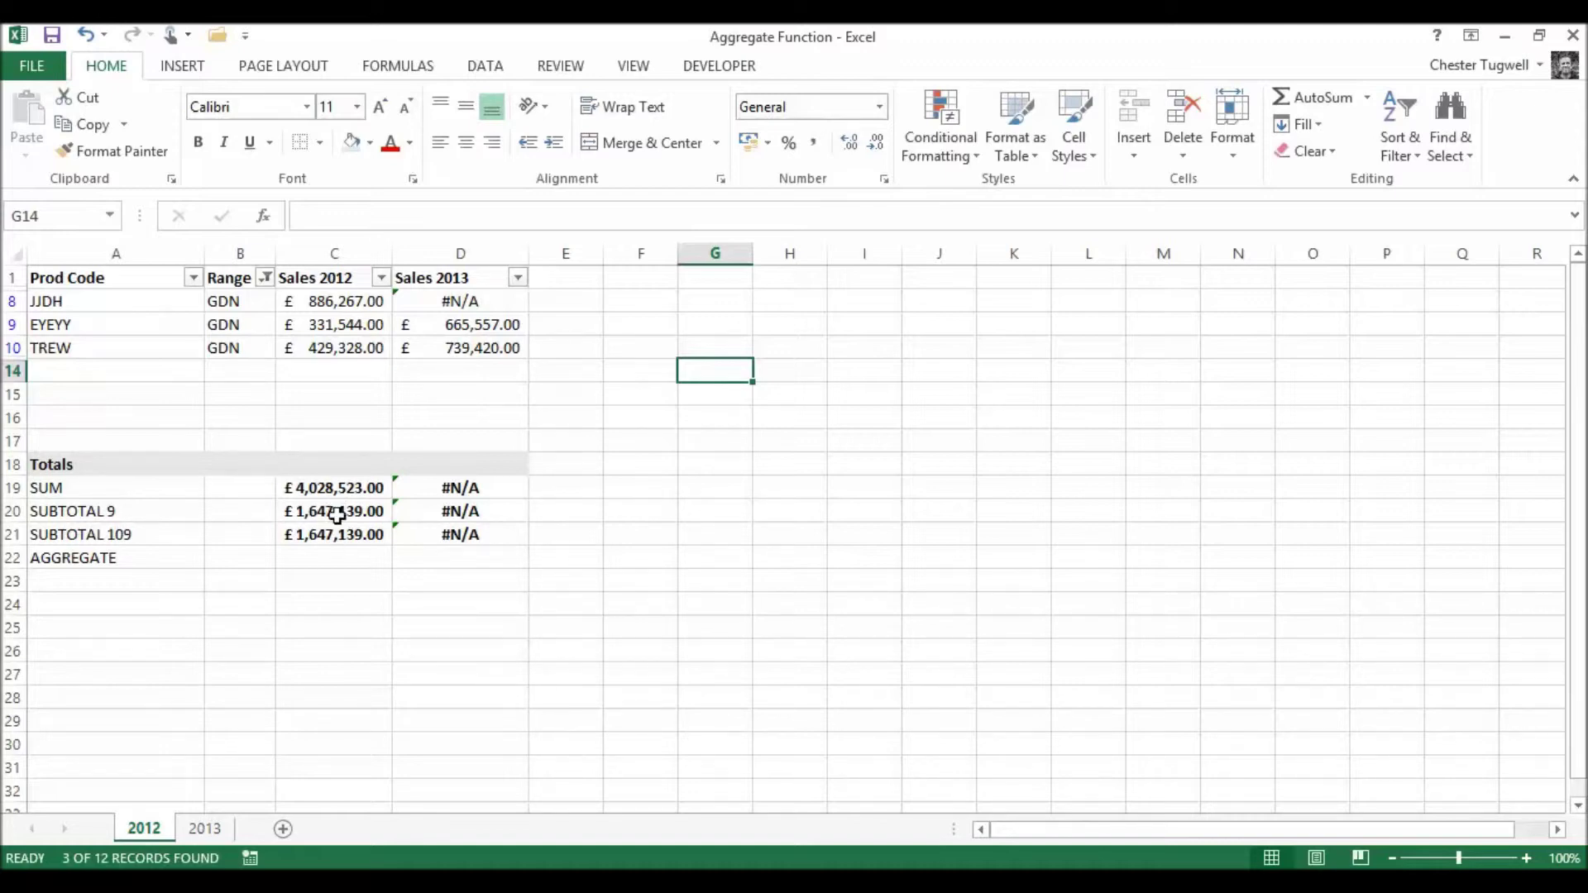
click(265, 278)
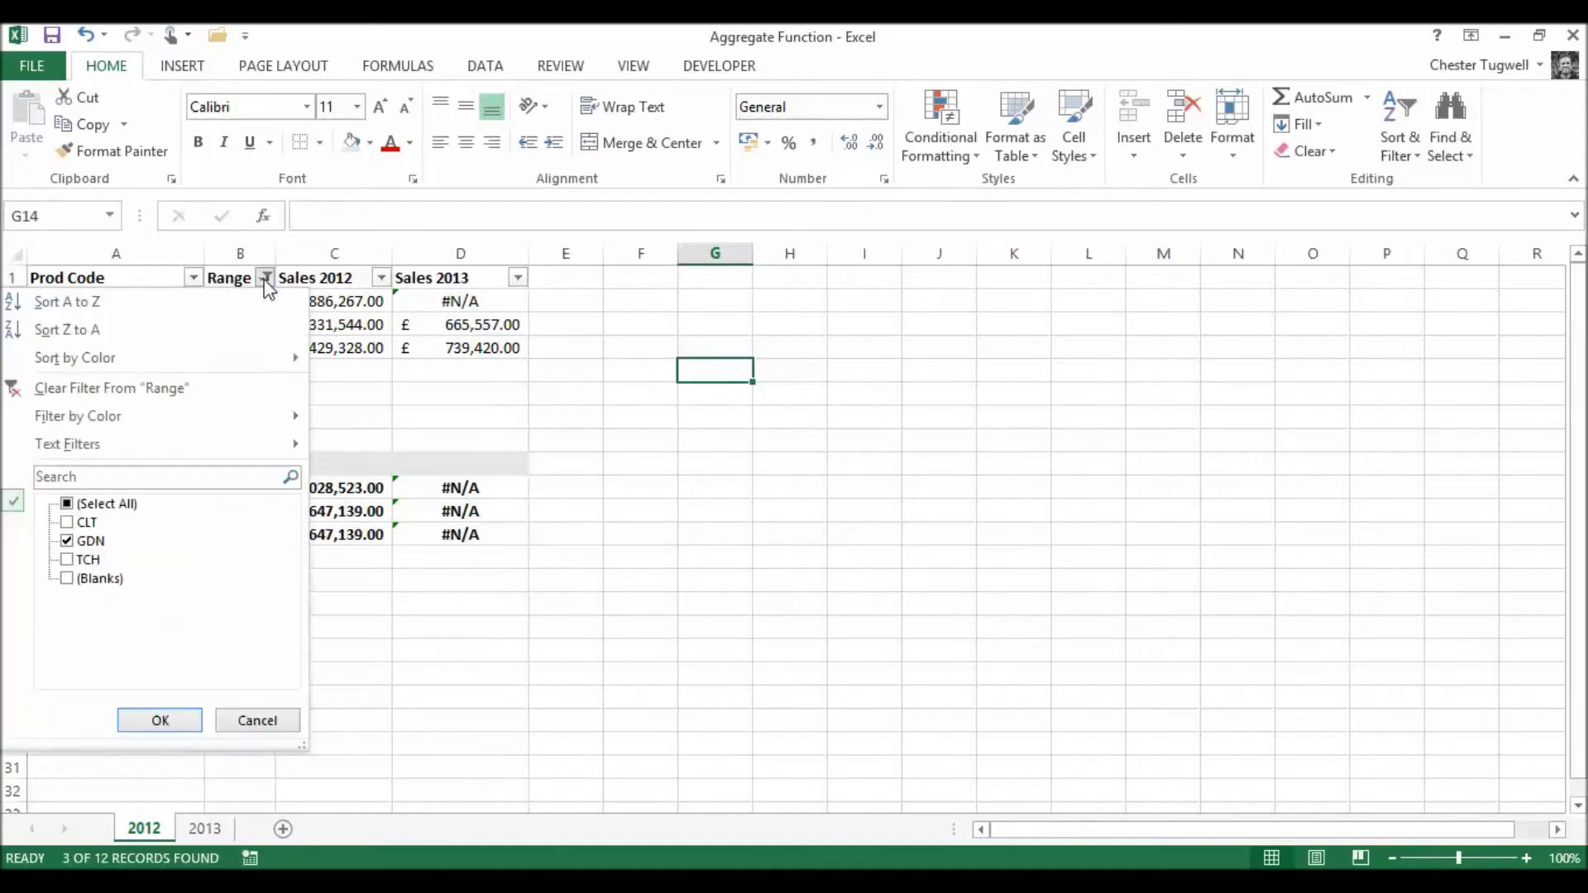
click(112, 388)
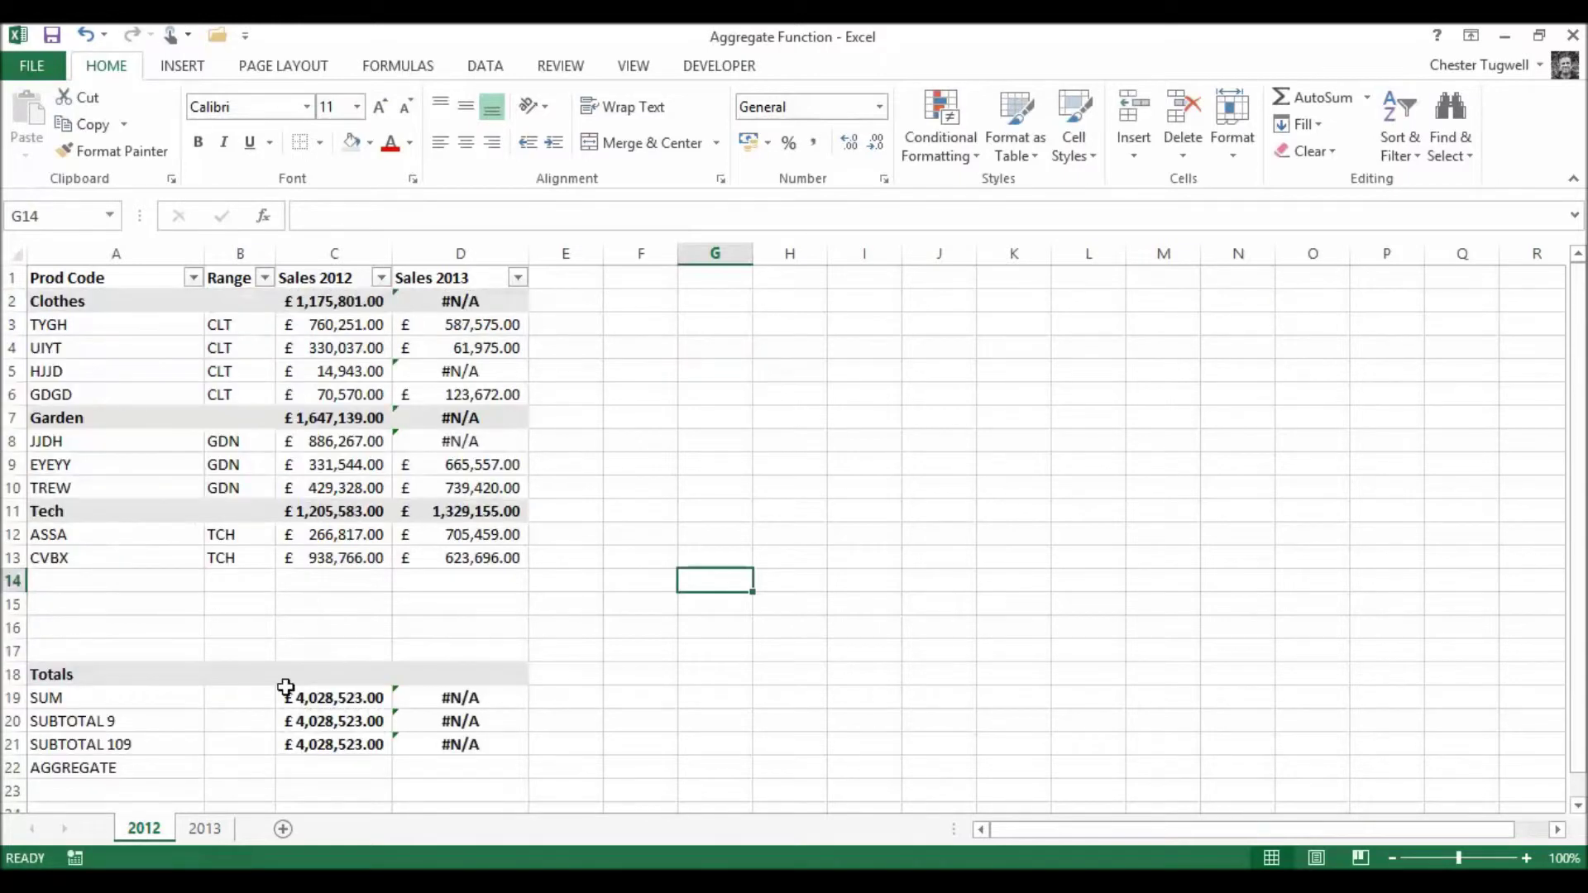
click(330, 769)
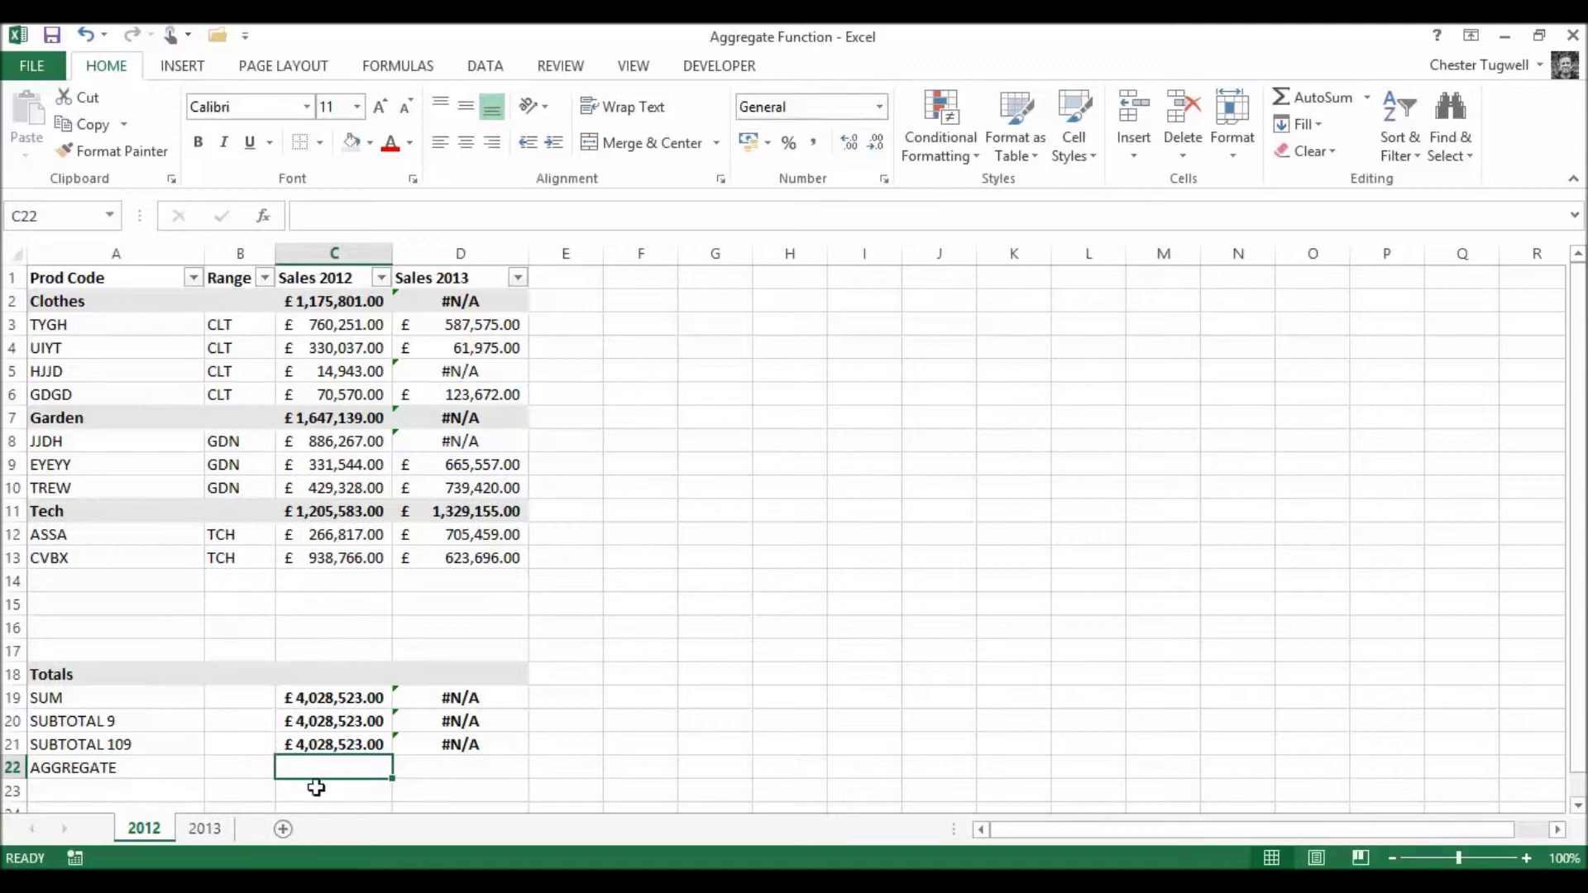
Enter =AGGREGATE(9,3,C2:C13) in C22, ignoring hidden rows, errors and nested subtotals, giving 4028523
text(=agg)
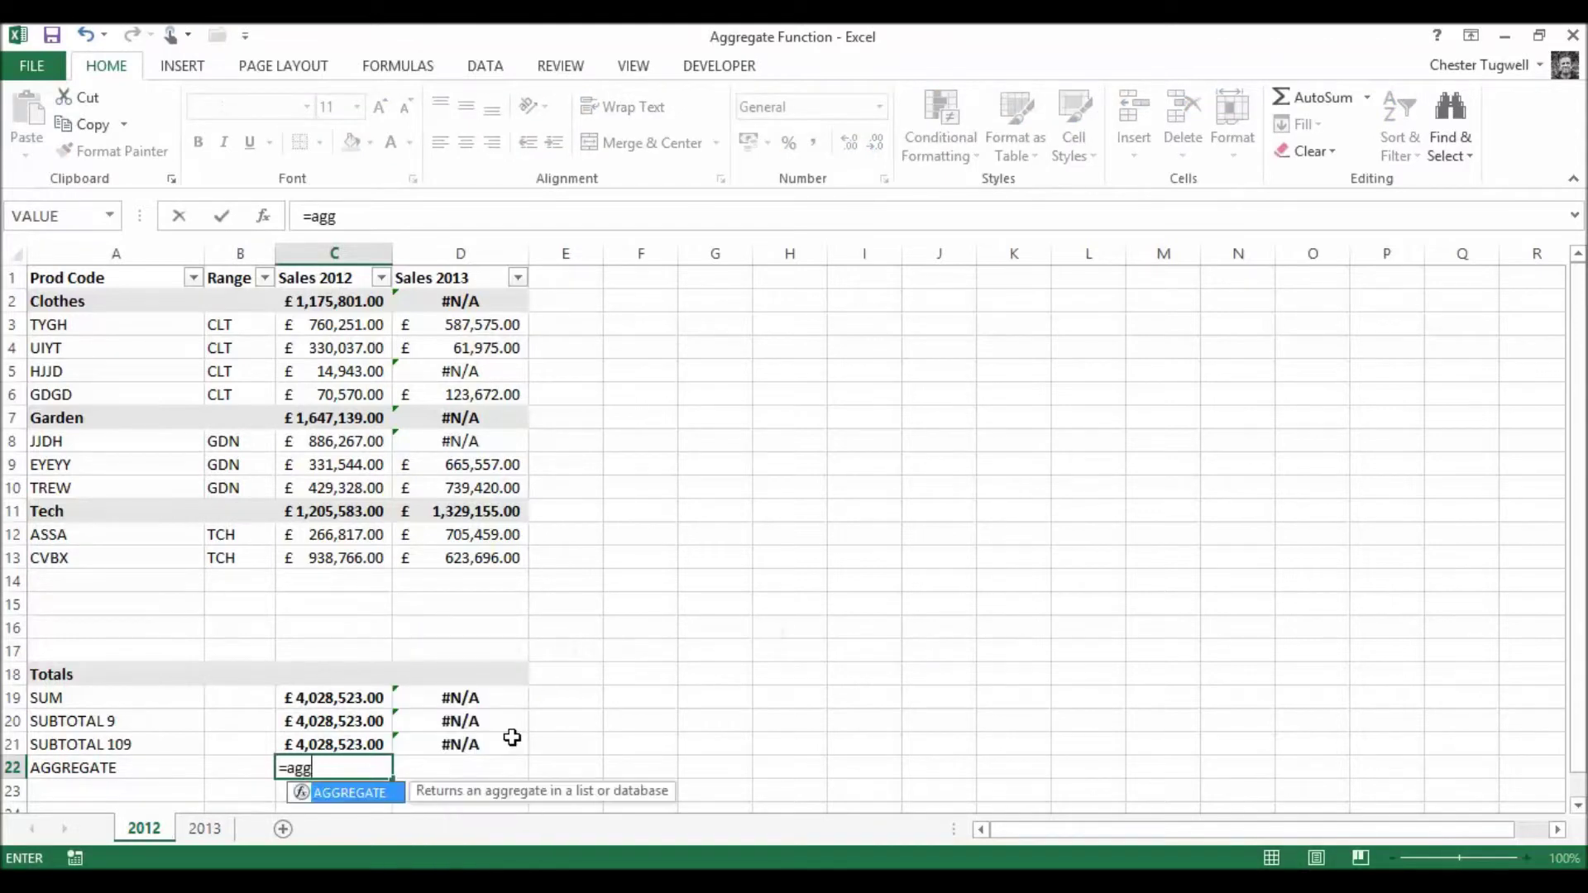
double_click(377, 800)
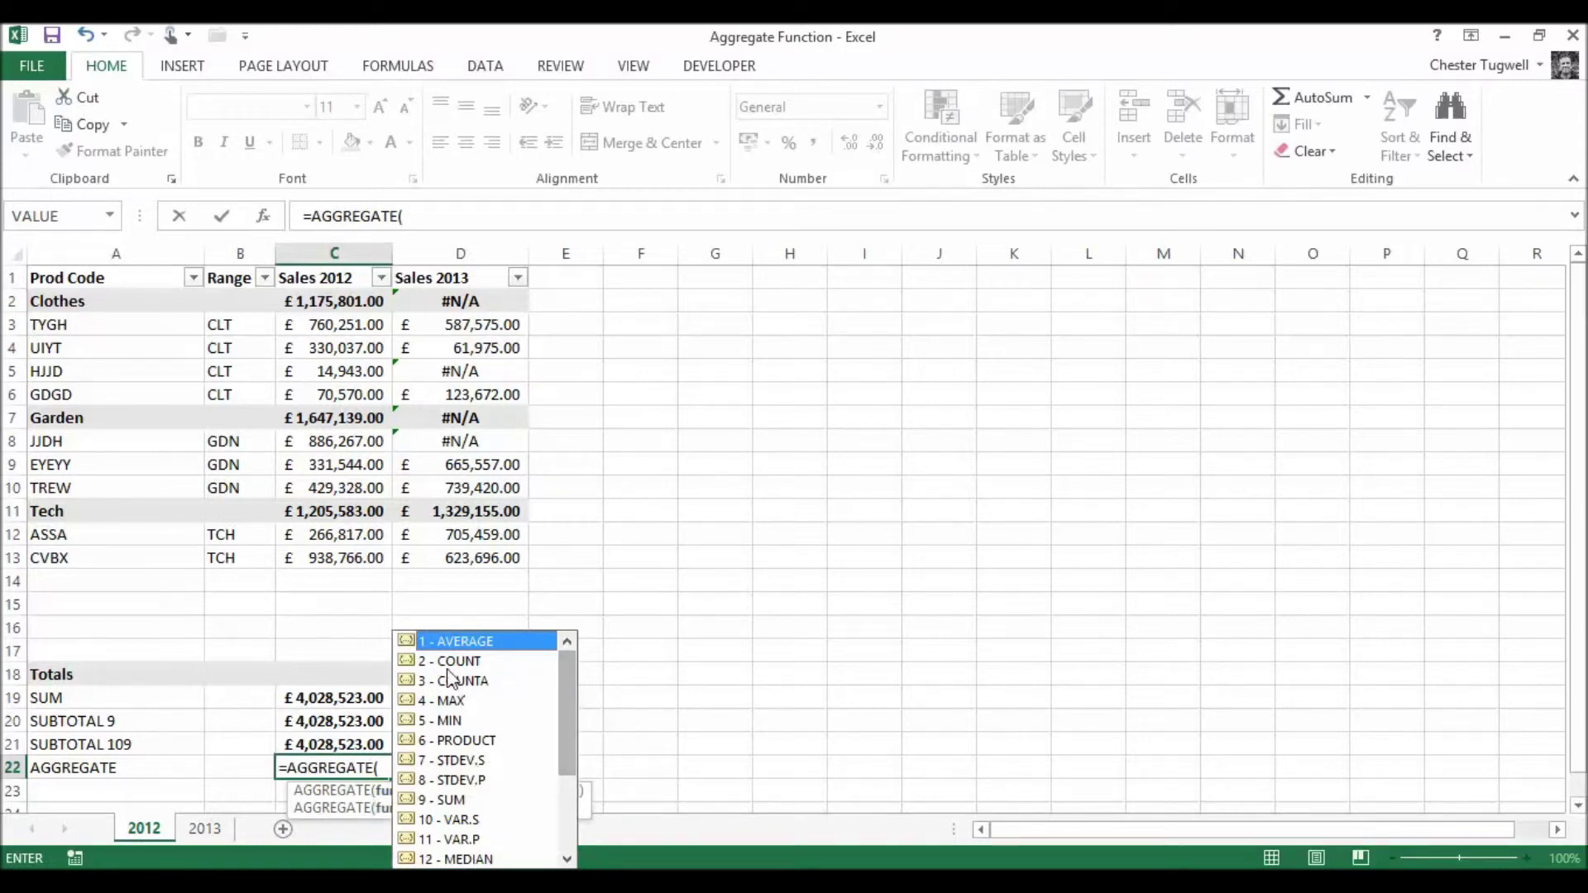
drag(576, 722, 564, 802)
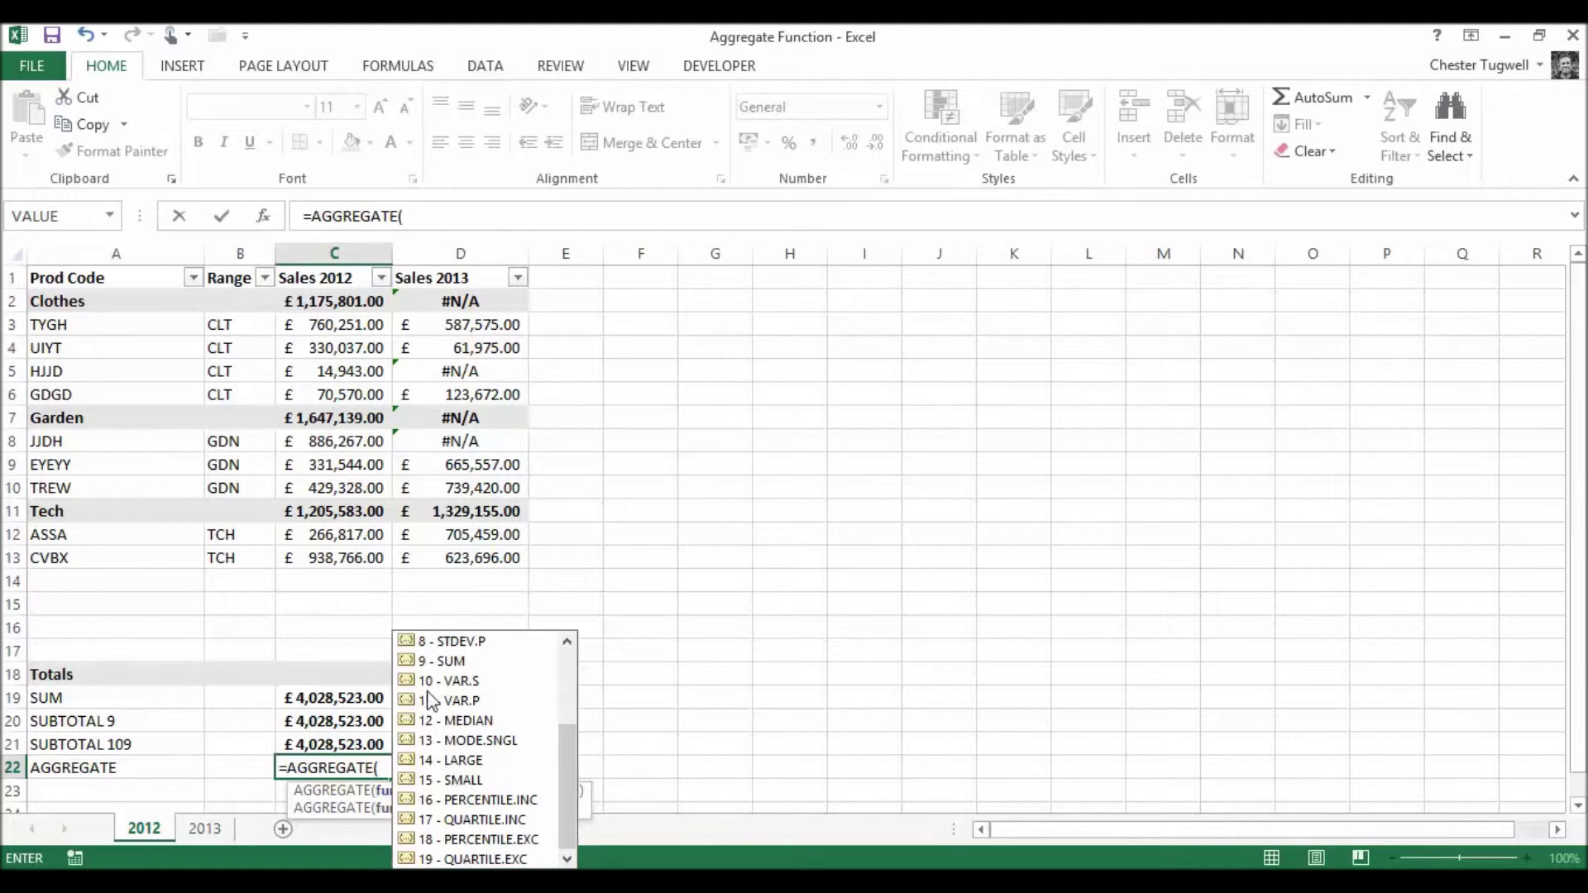
scroll(563, 744, up, 1)
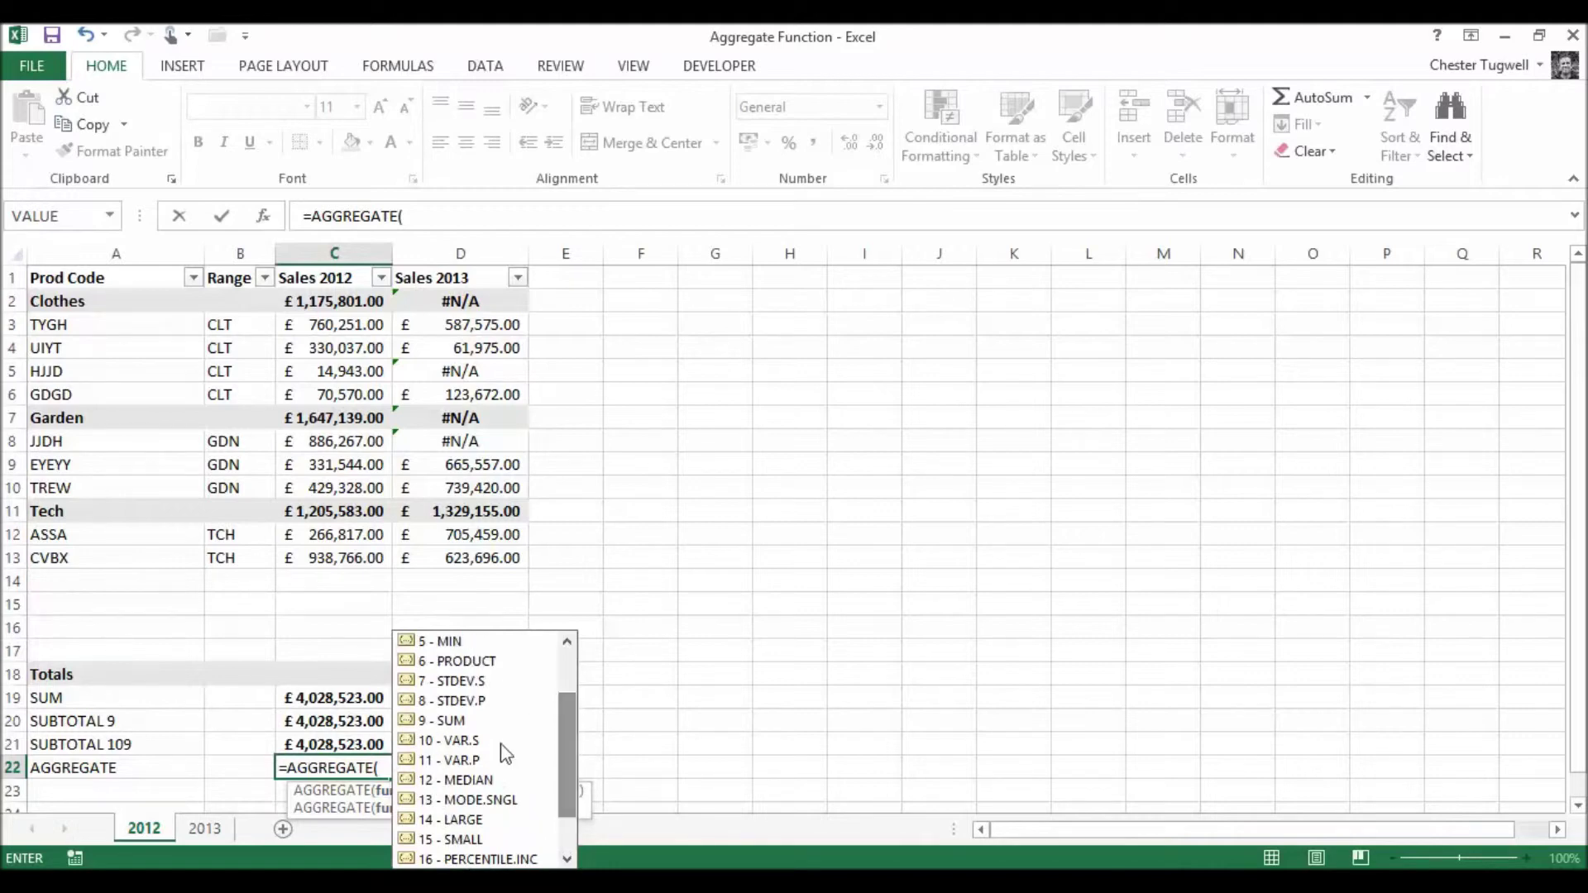
double_click(444, 724)
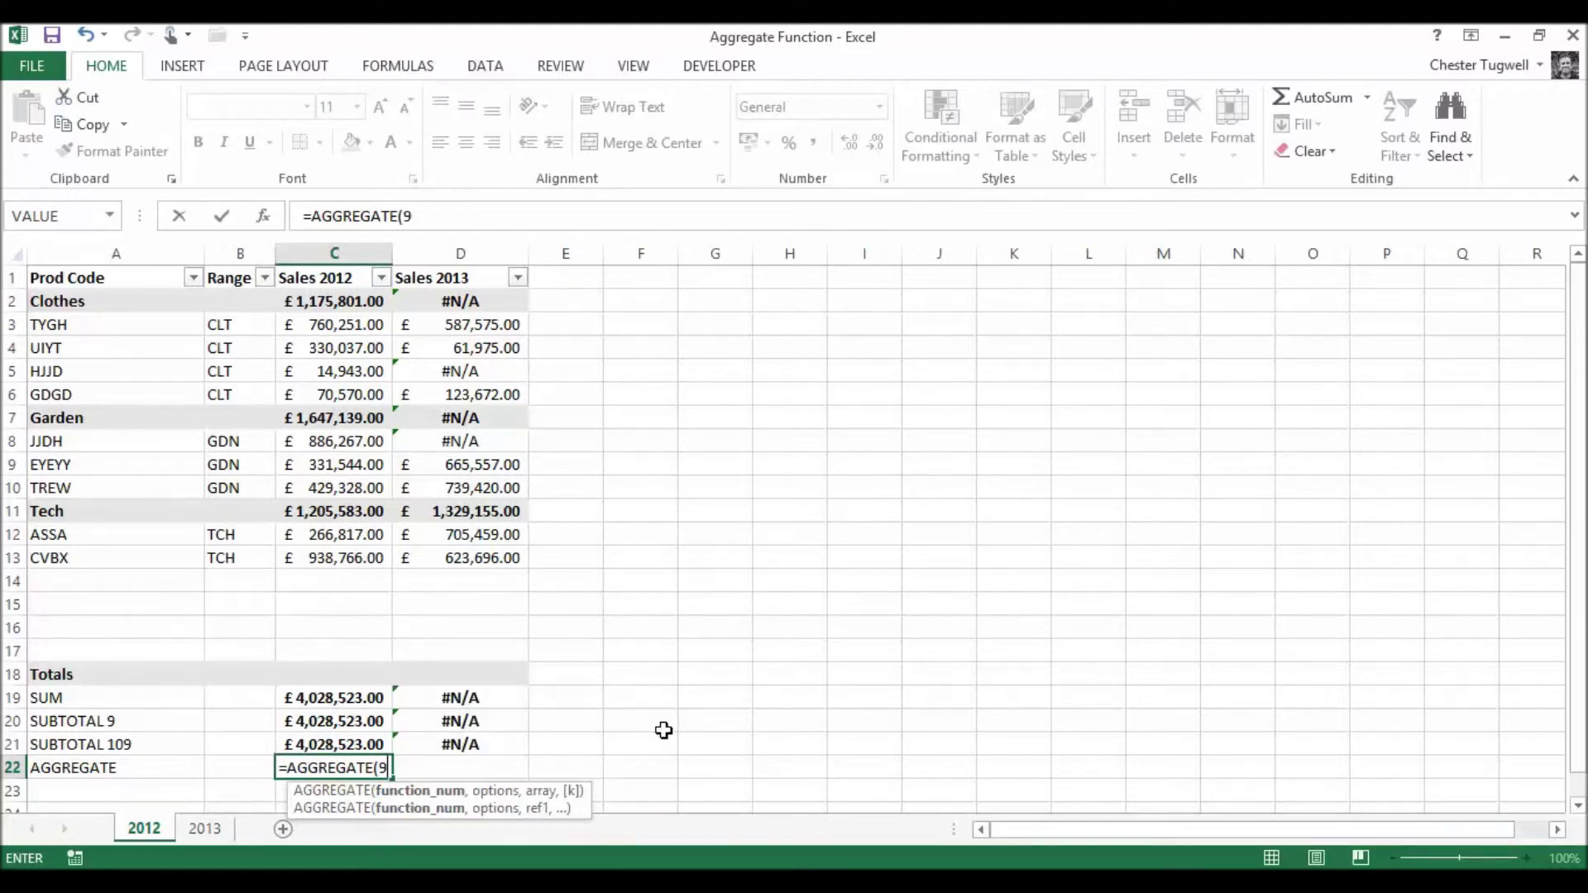
text(,)
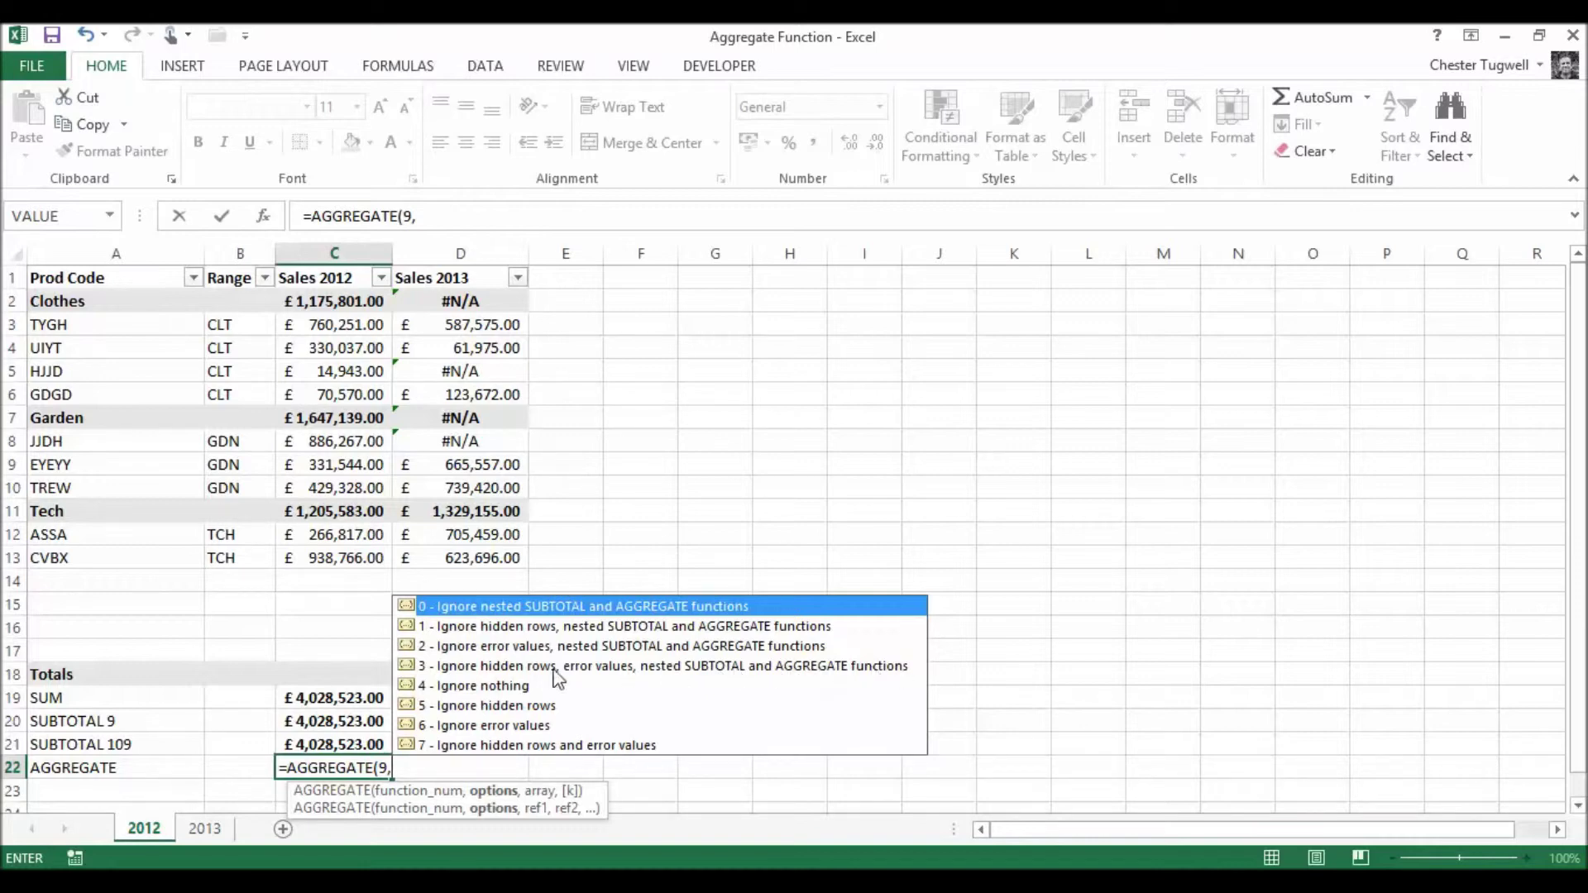
double_click(493, 669)
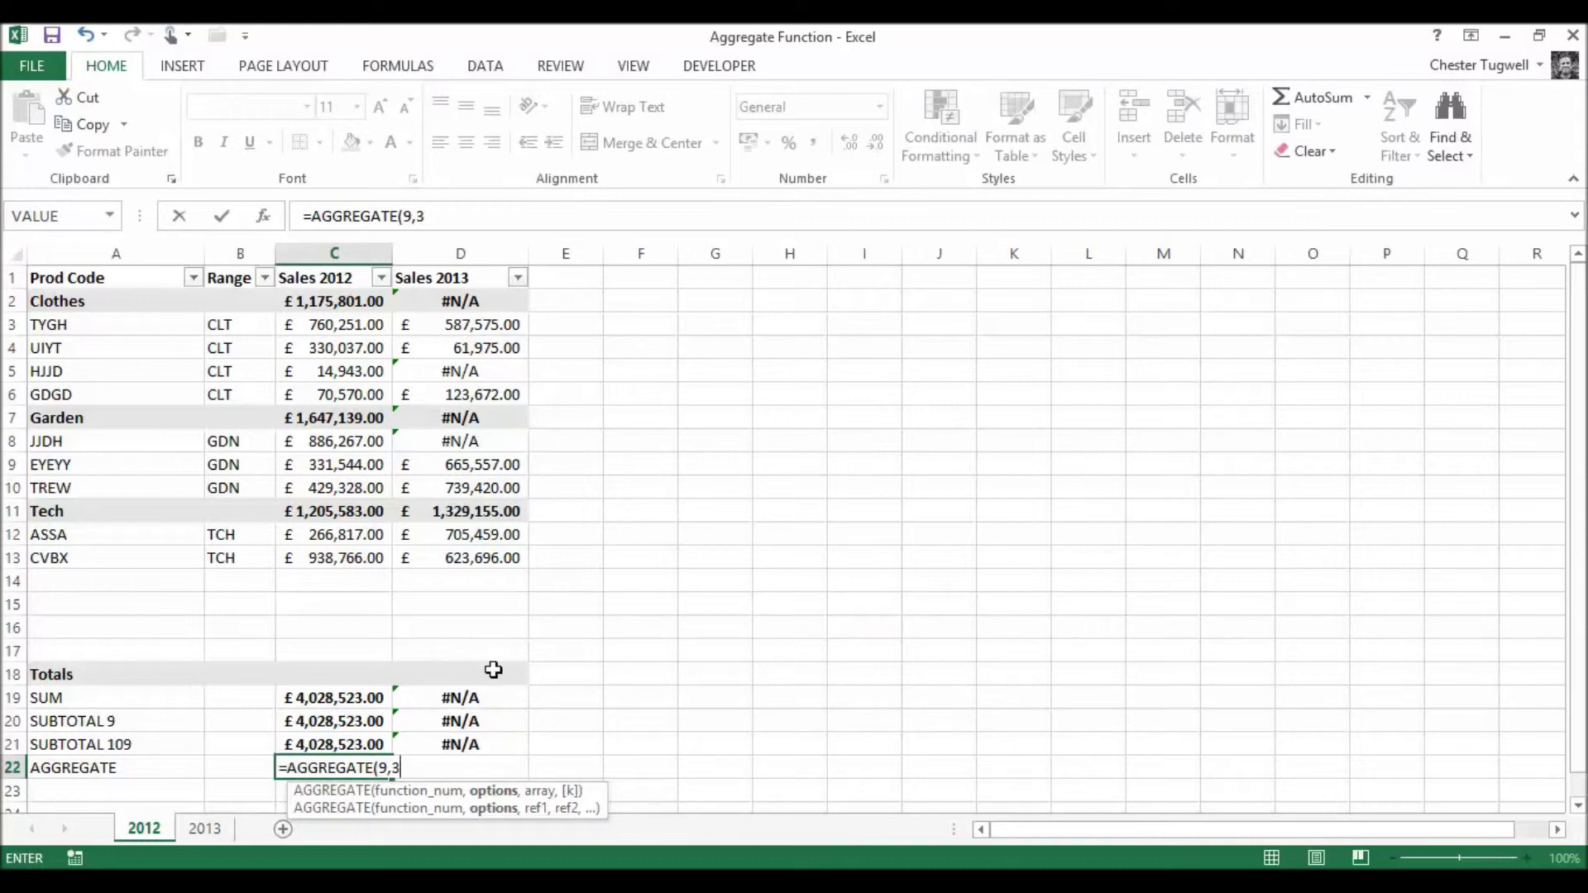
text(,)
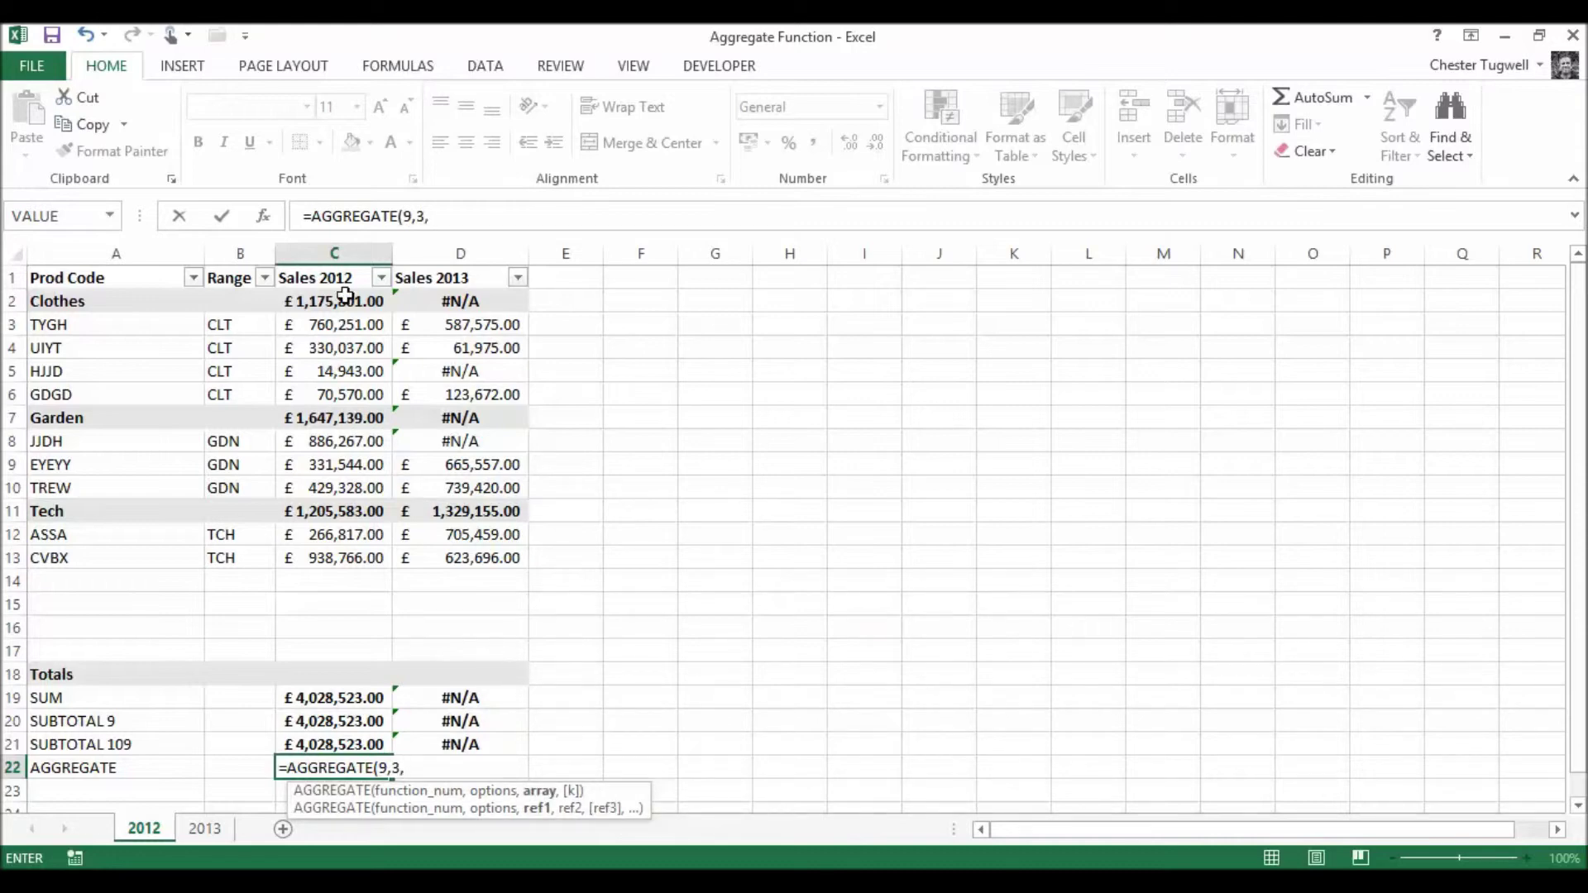
drag(345, 297, 330, 559)
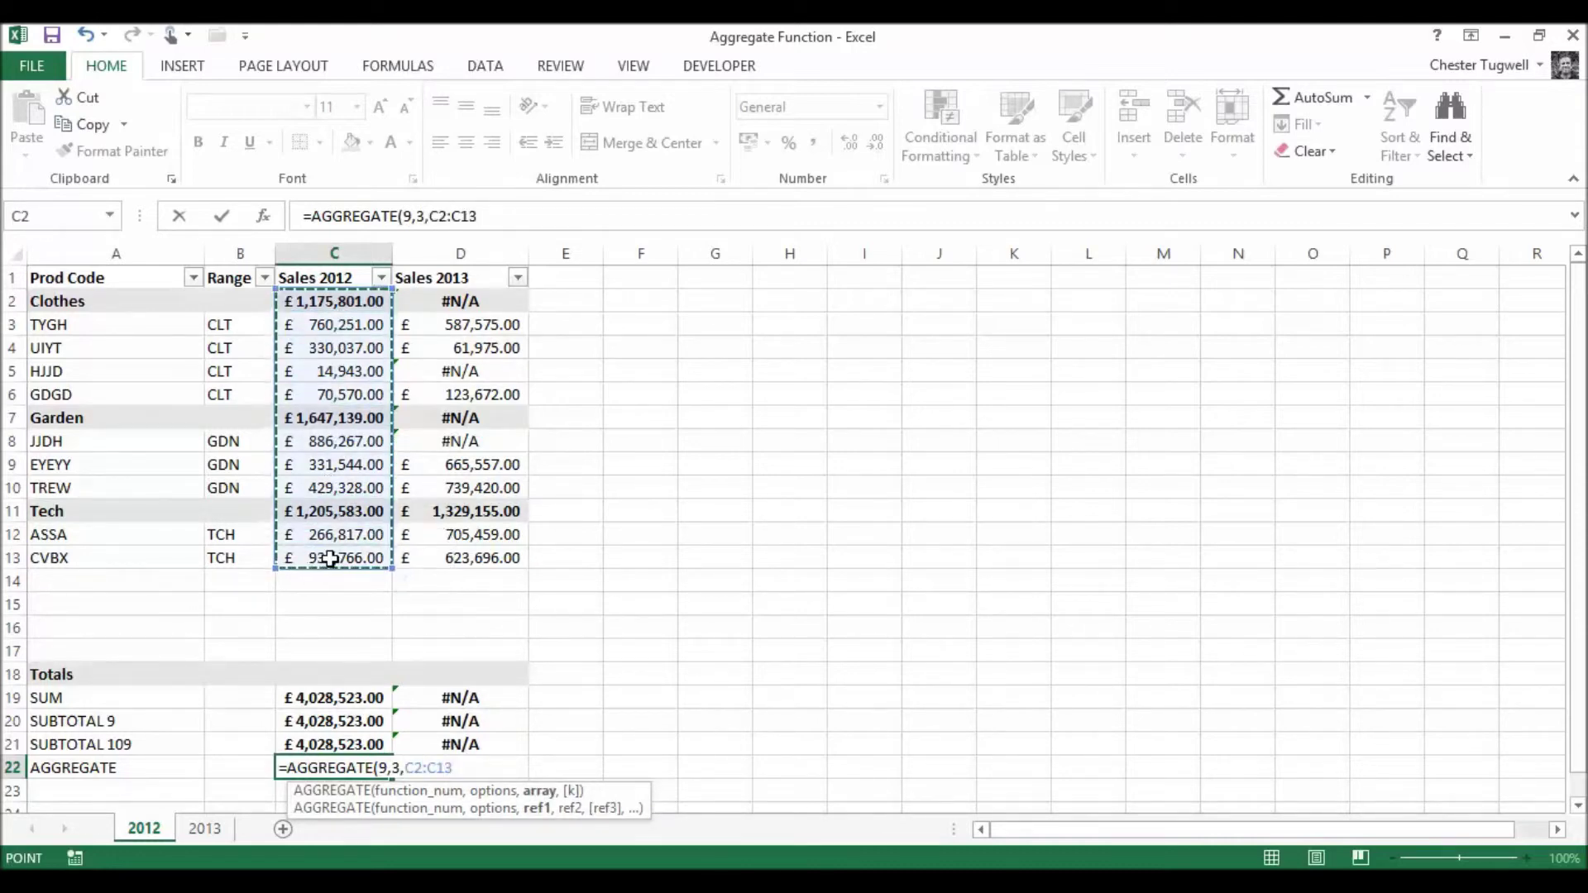
key(Return)
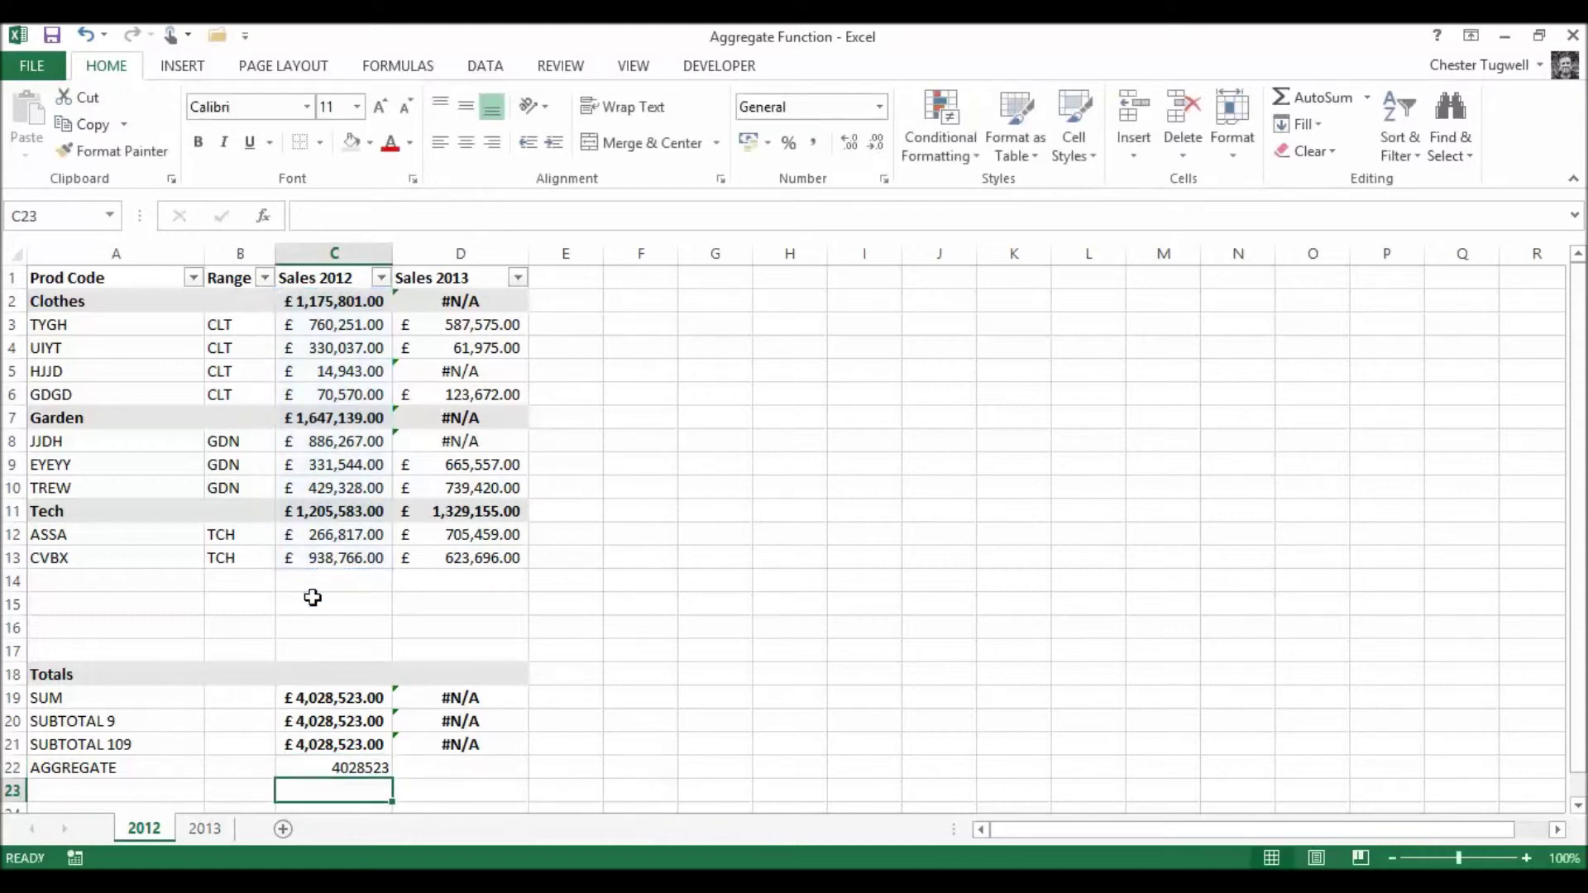
Format-paint C21's currency onto C22 and fill AGGREGATE into D22, showing £3,507,354.00
click(346, 765)
click(345, 744)
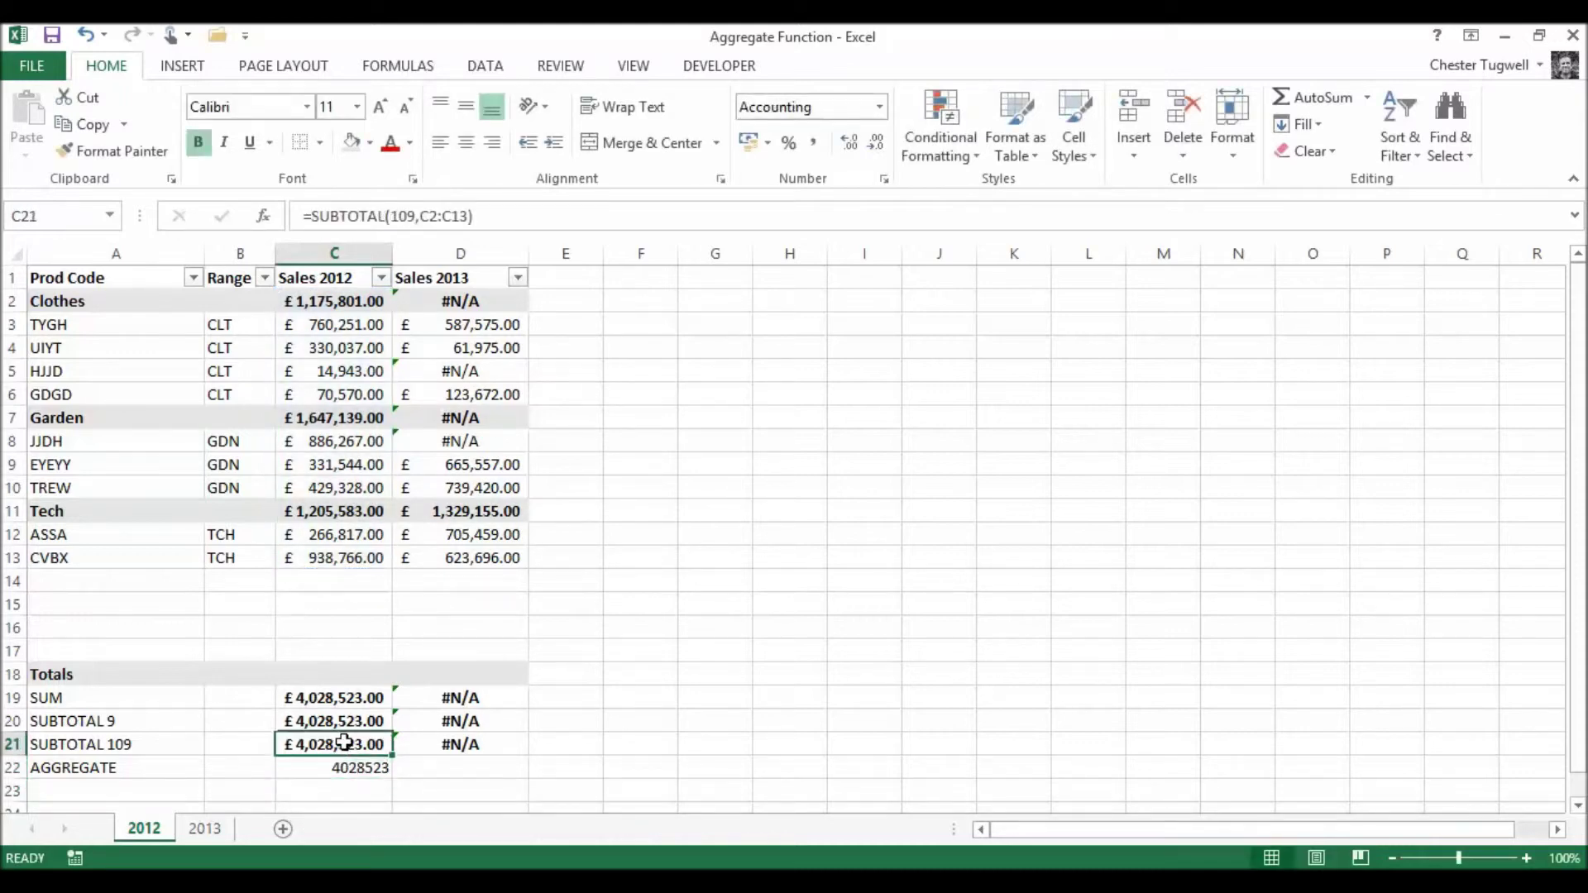
click(111, 152)
click(339, 767)
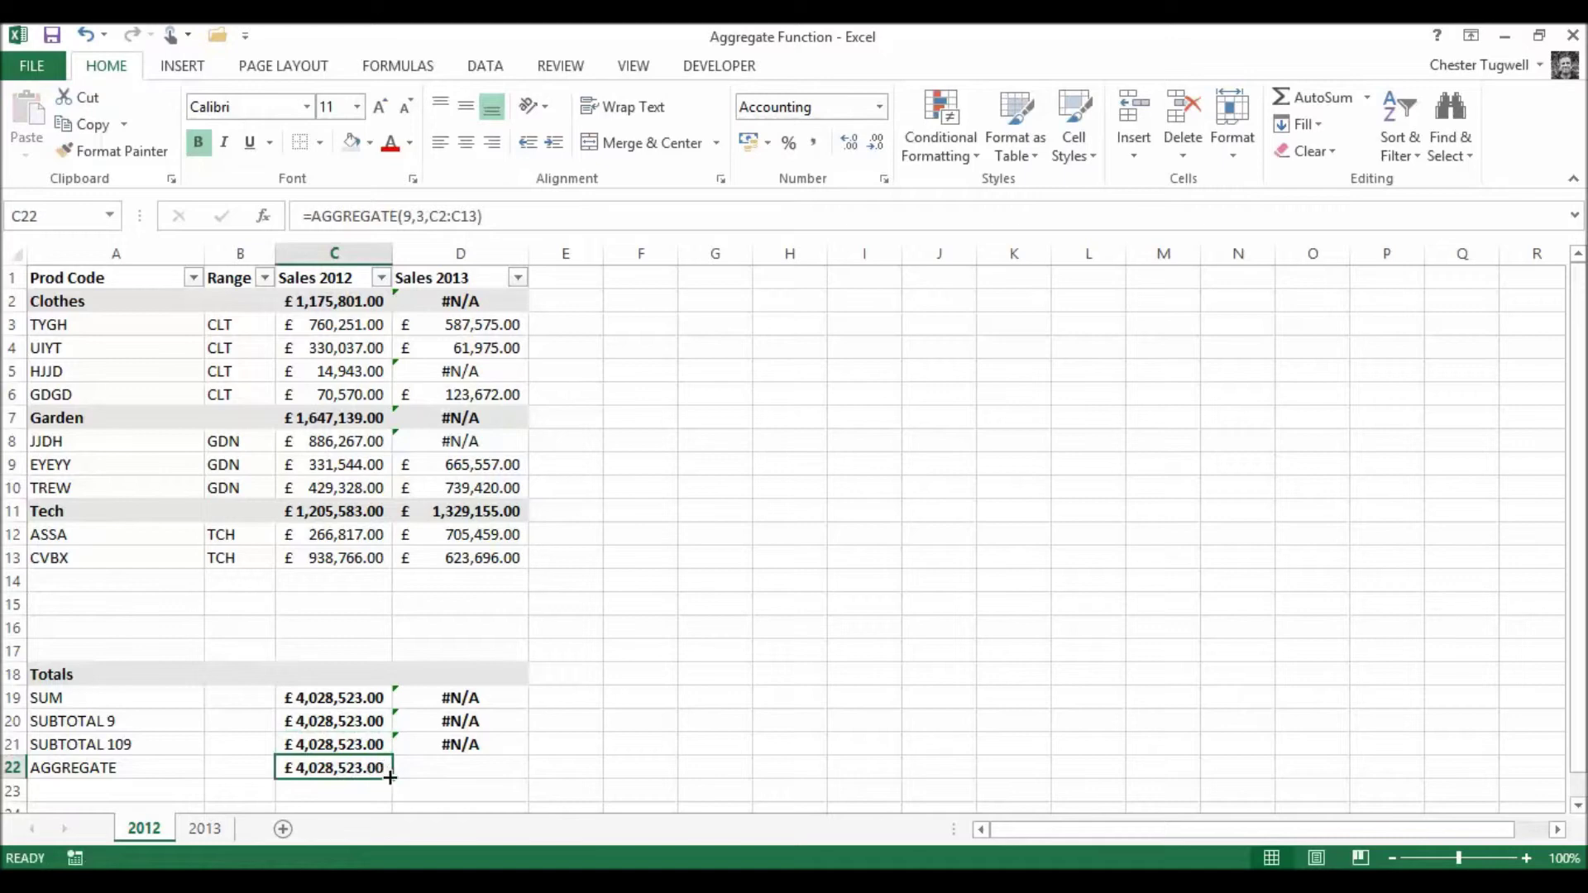
drag(396, 780, 527, 781)
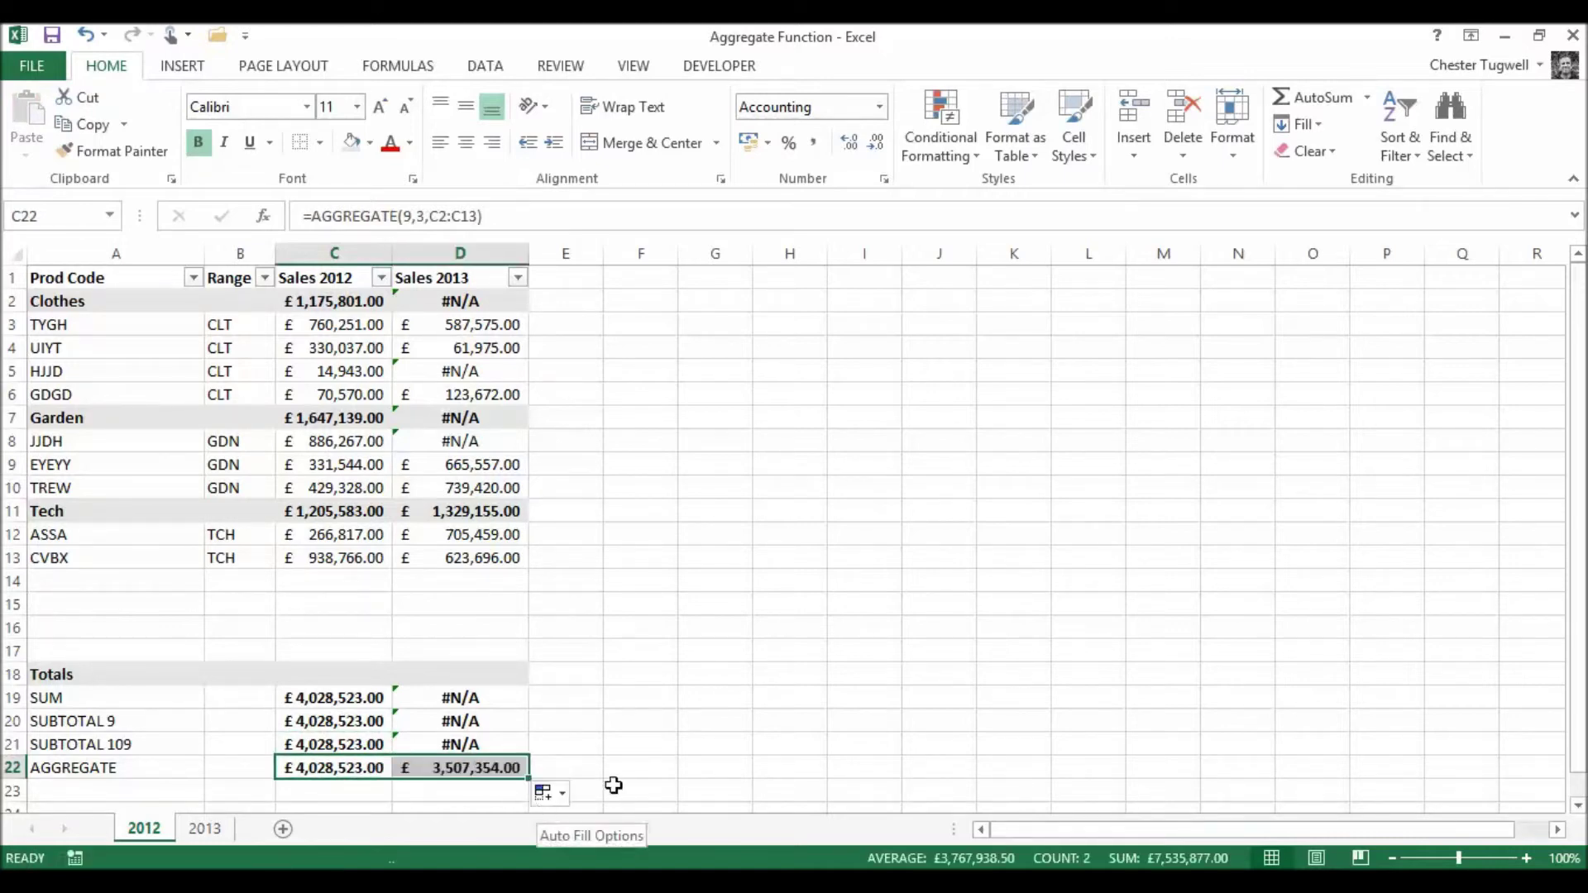
click(471, 774)
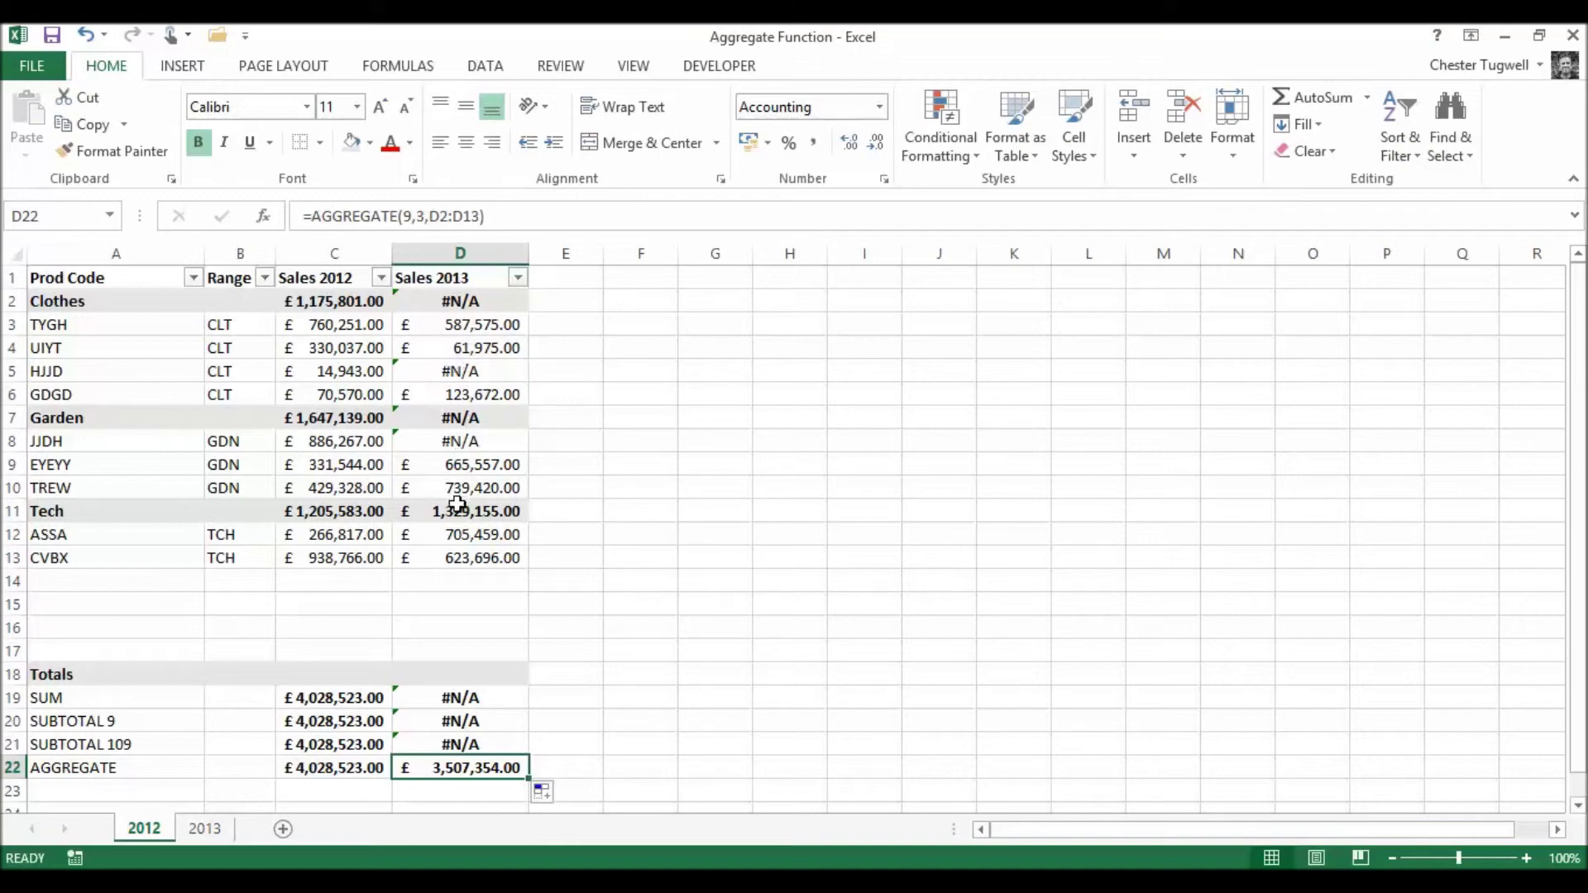
click(265, 278)
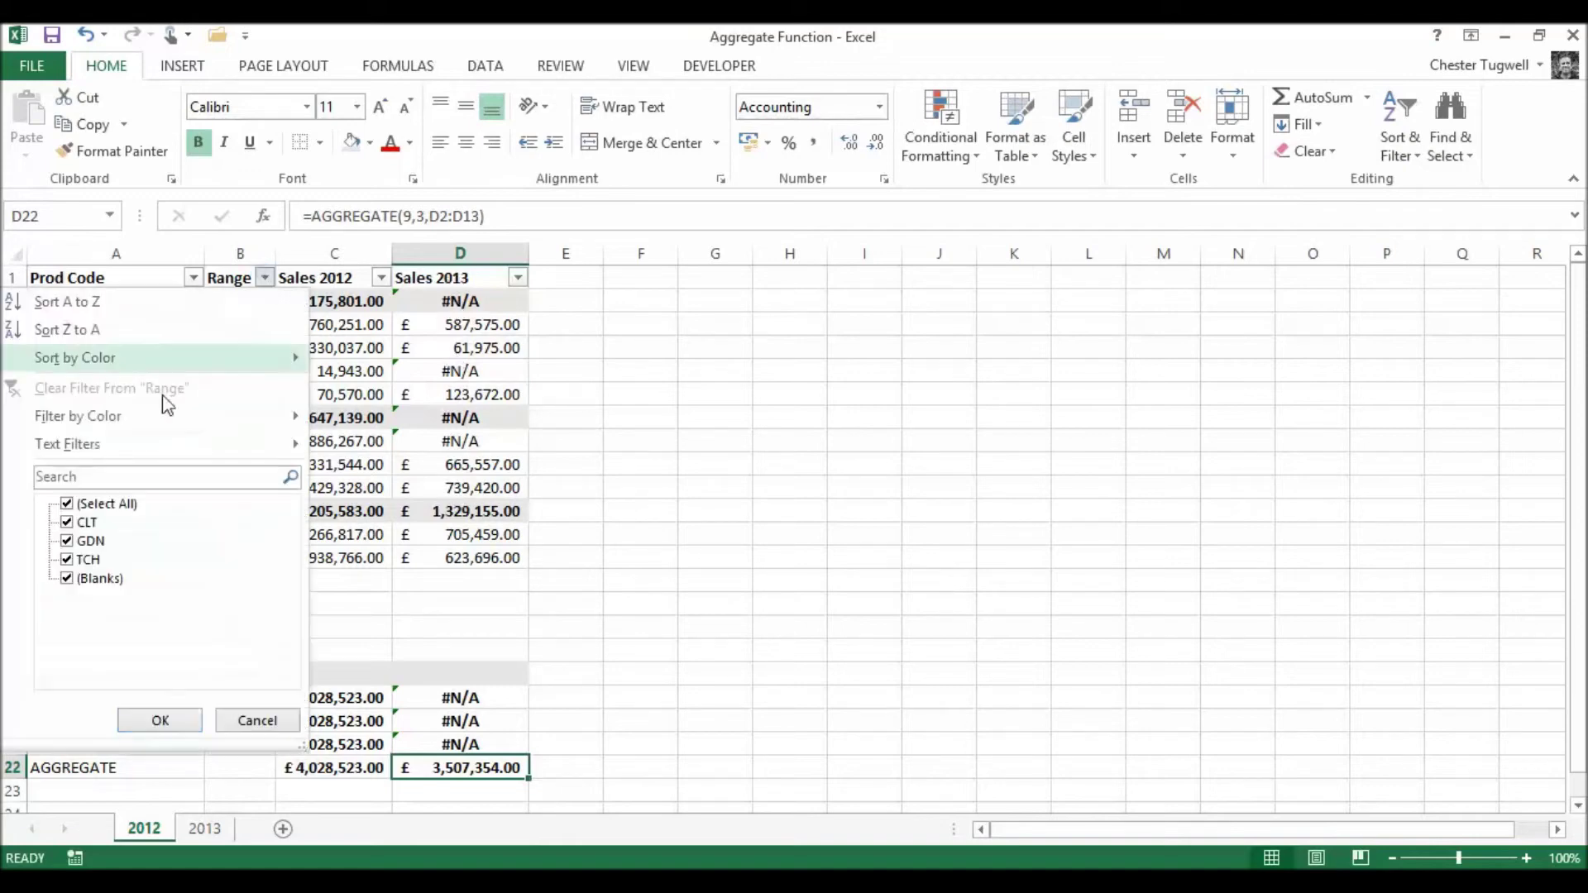
click(68, 503)
click(67, 541)
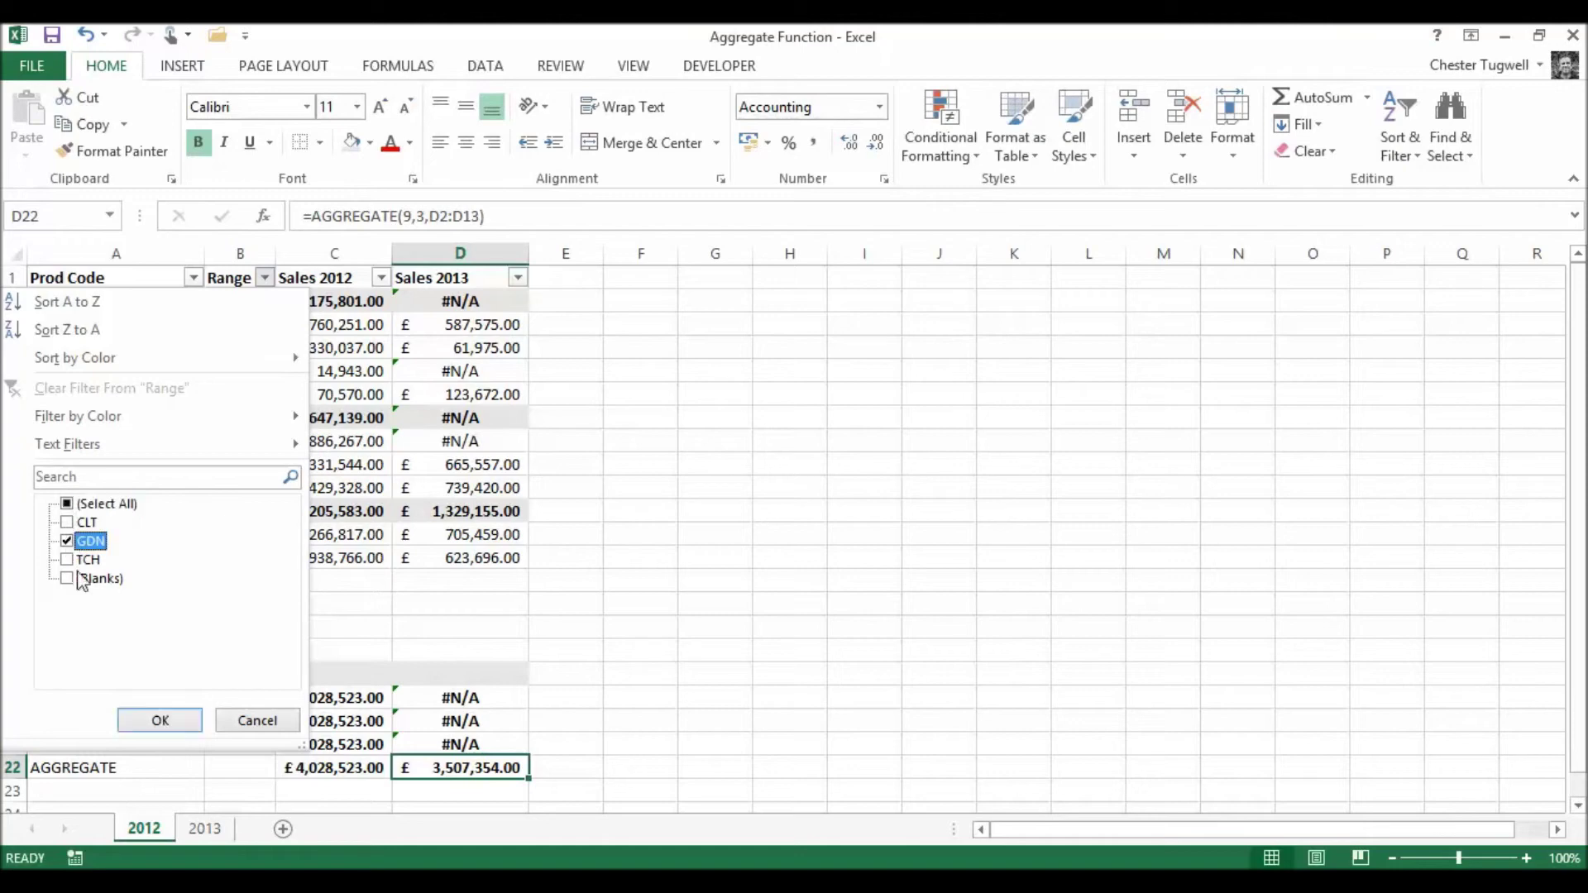
click(160, 720)
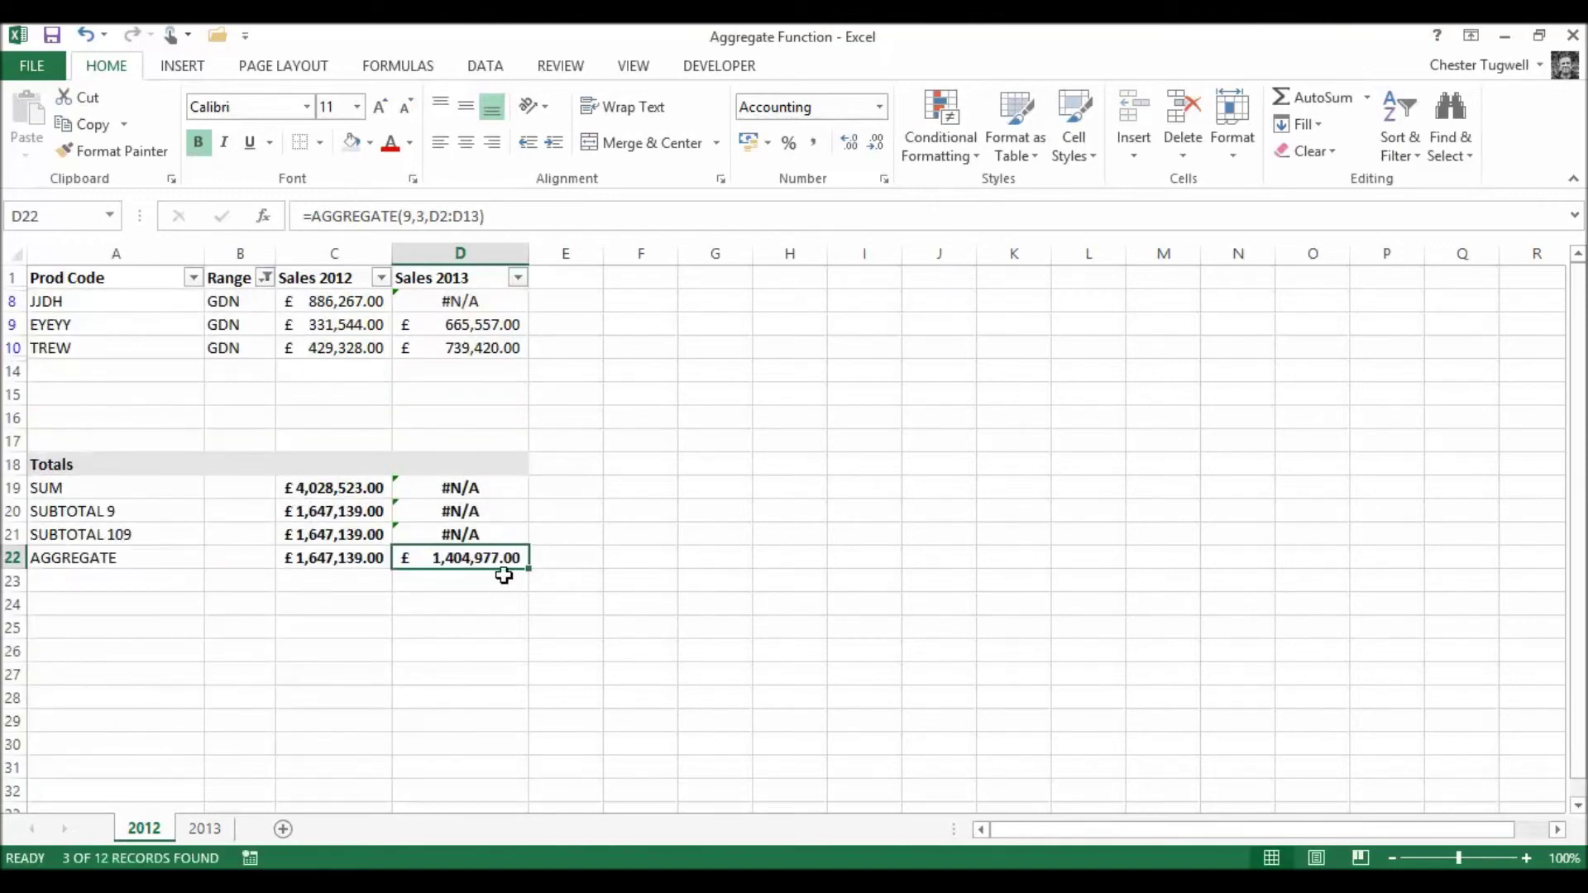
click(264, 277)
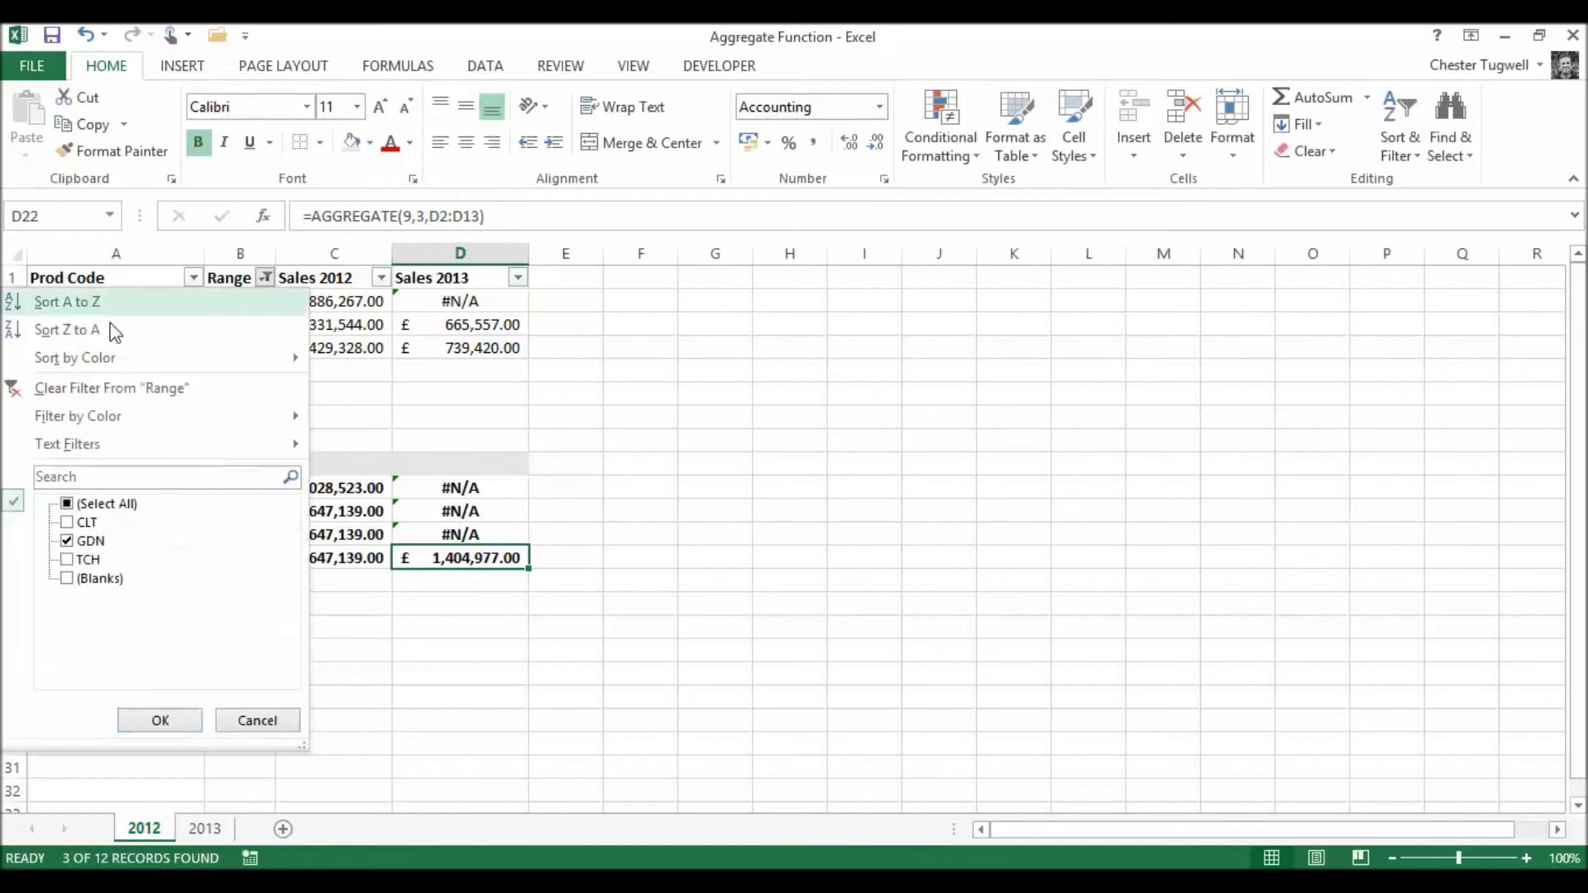
click(59, 392)
Delete the JJDH row, undo the deletion, then hide the EYEYY row
right_click(10, 444)
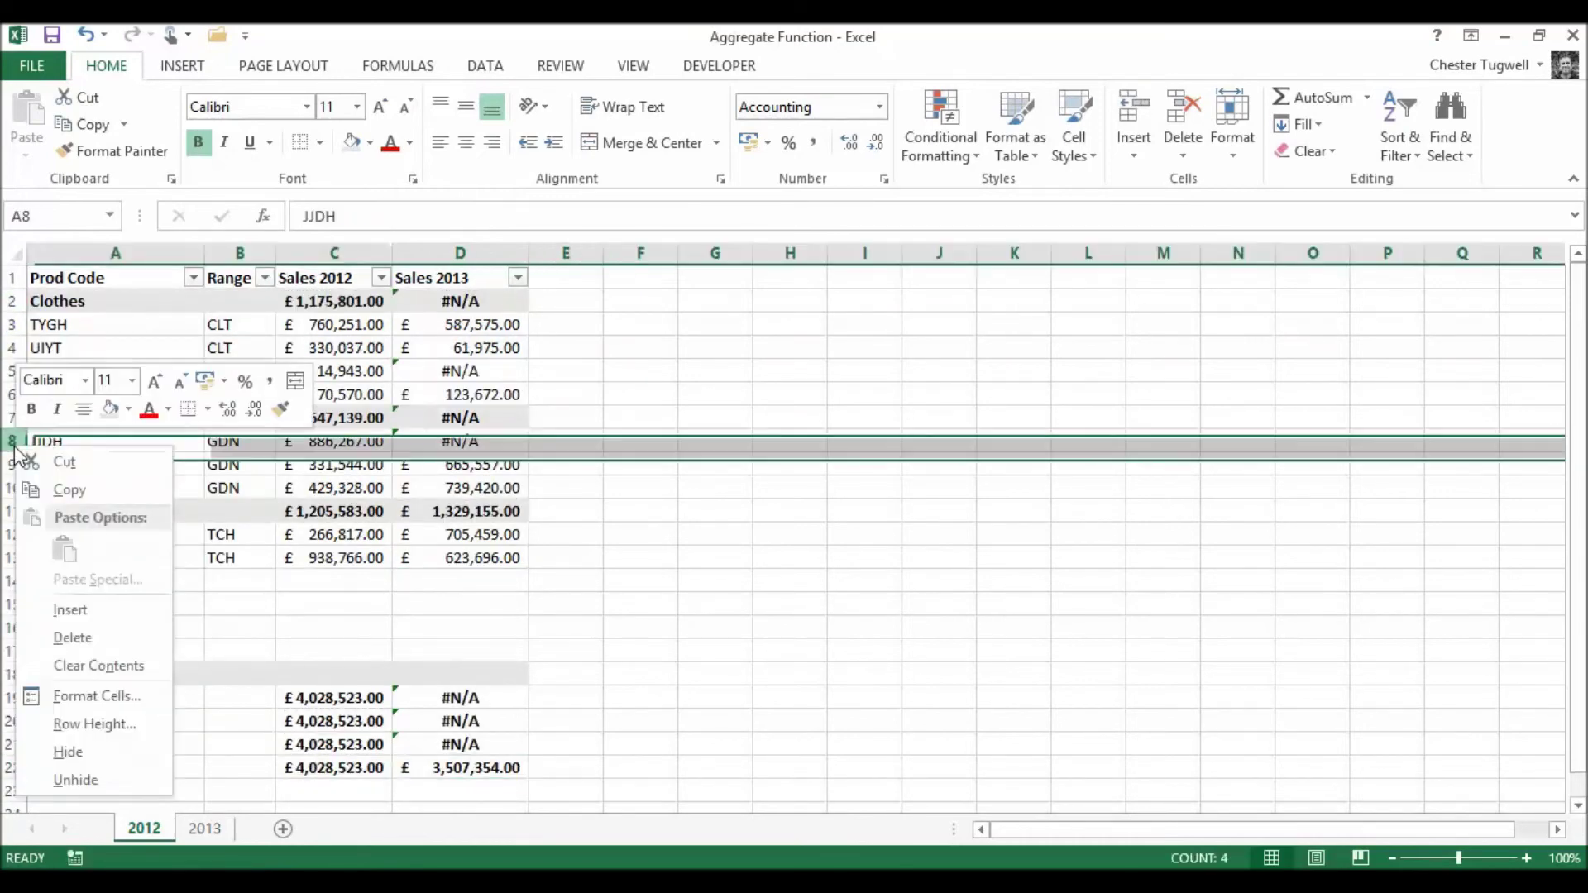
click(73, 637)
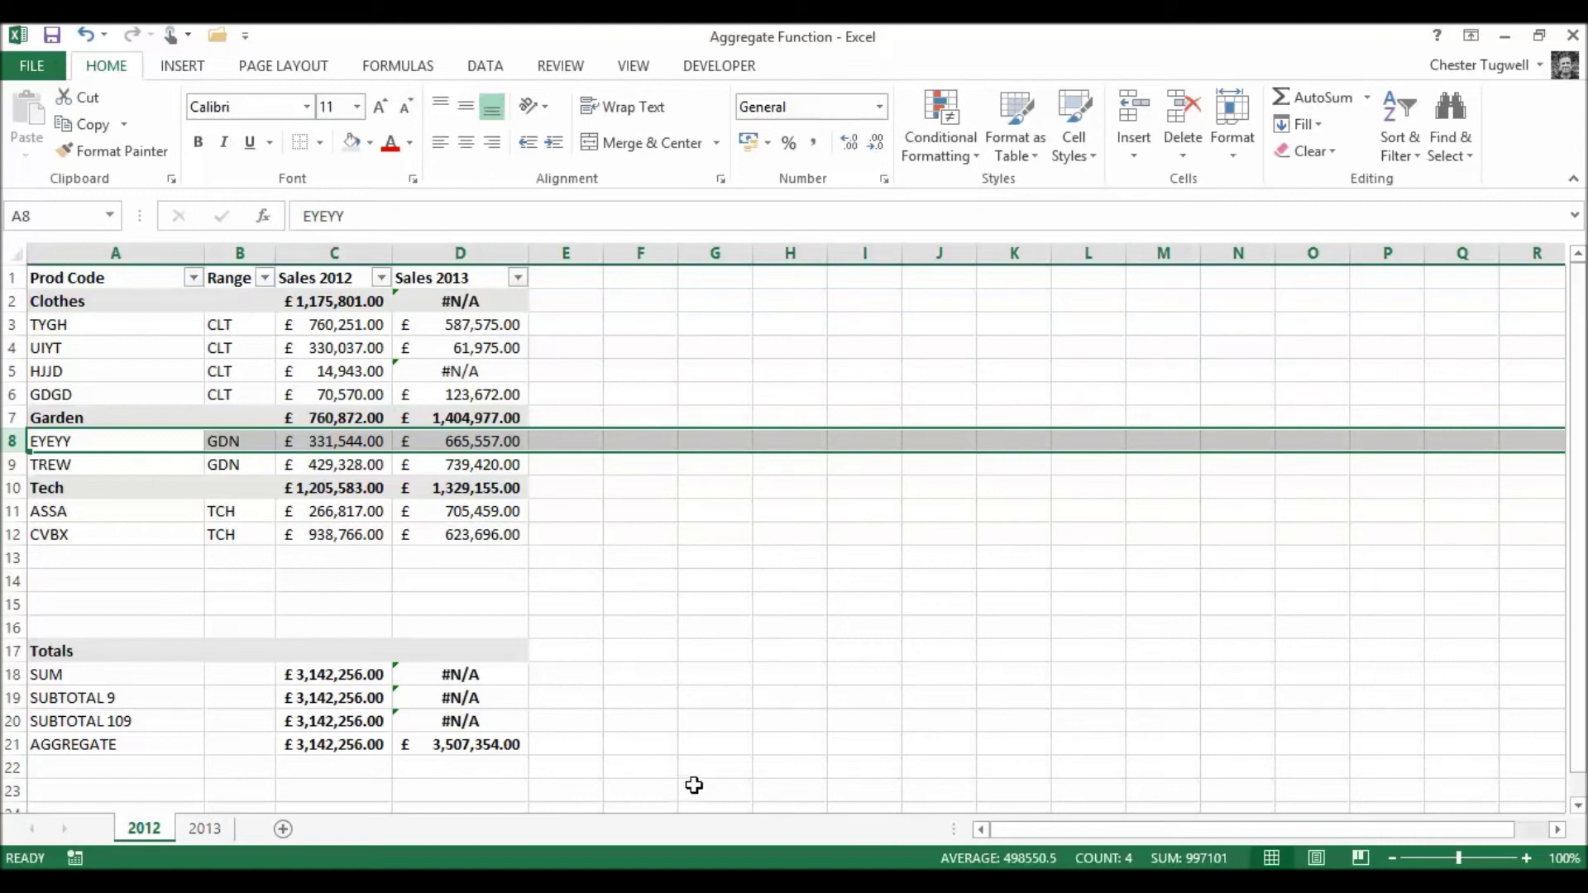
key(ctrl+z)
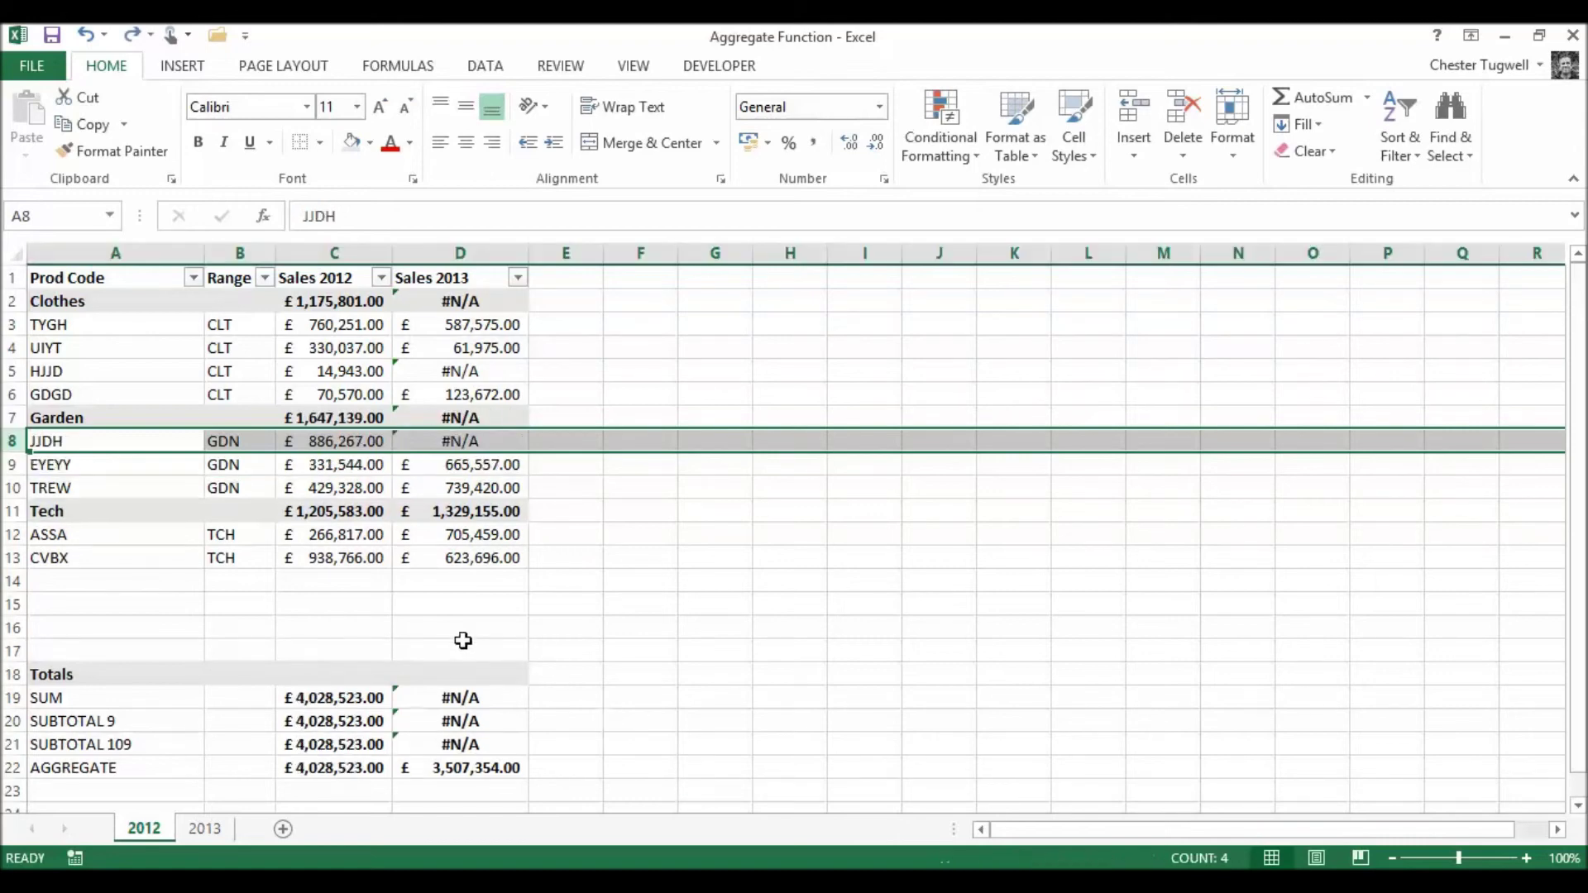
right_click(10, 464)
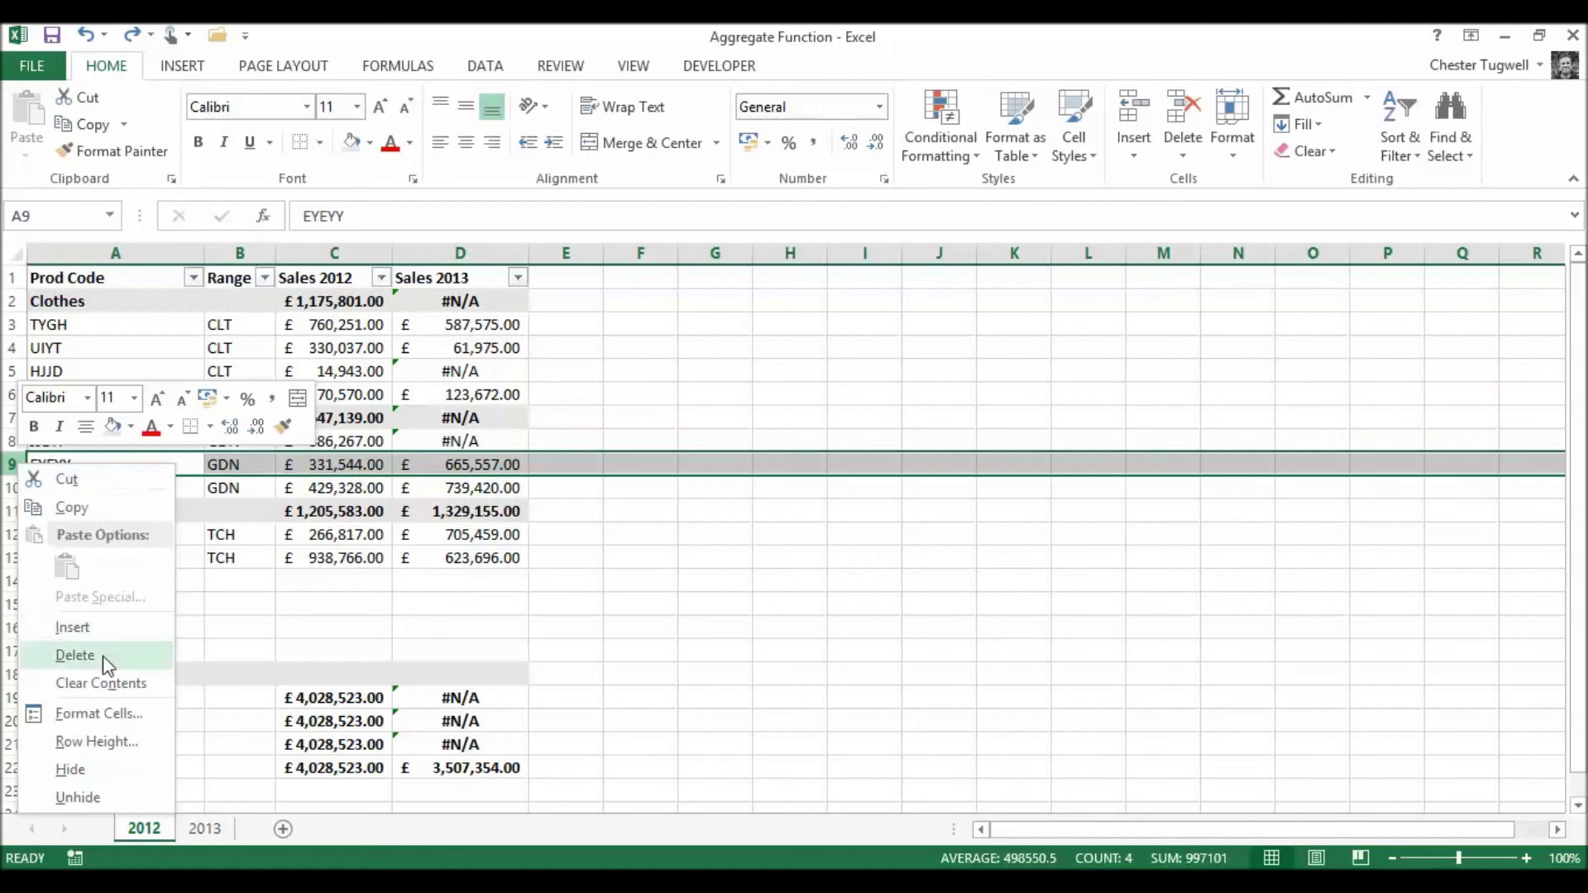
click(88, 769)
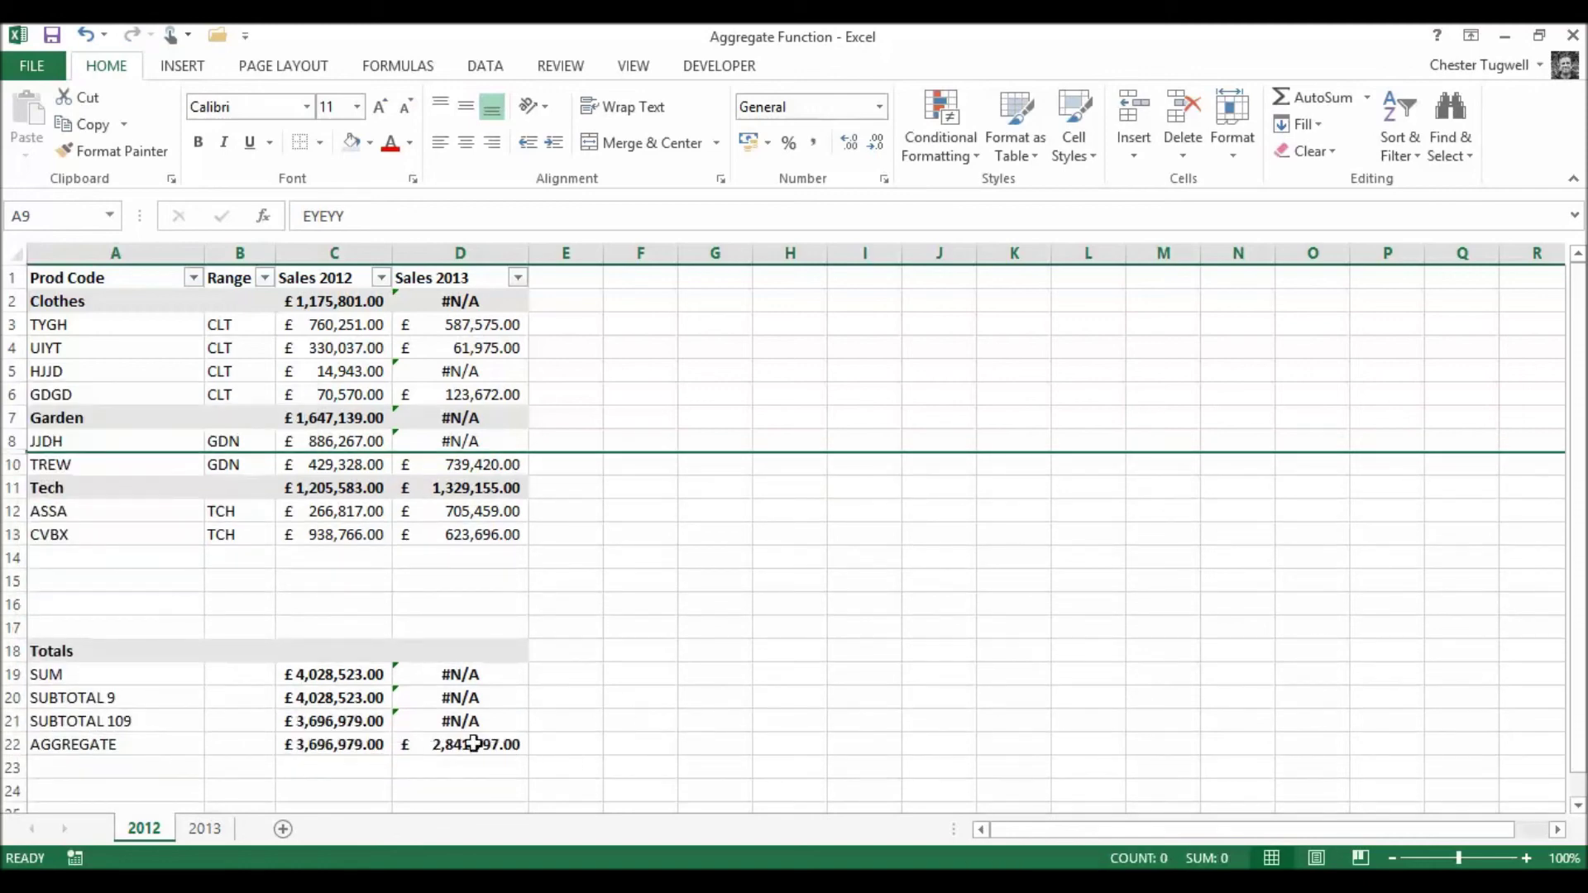